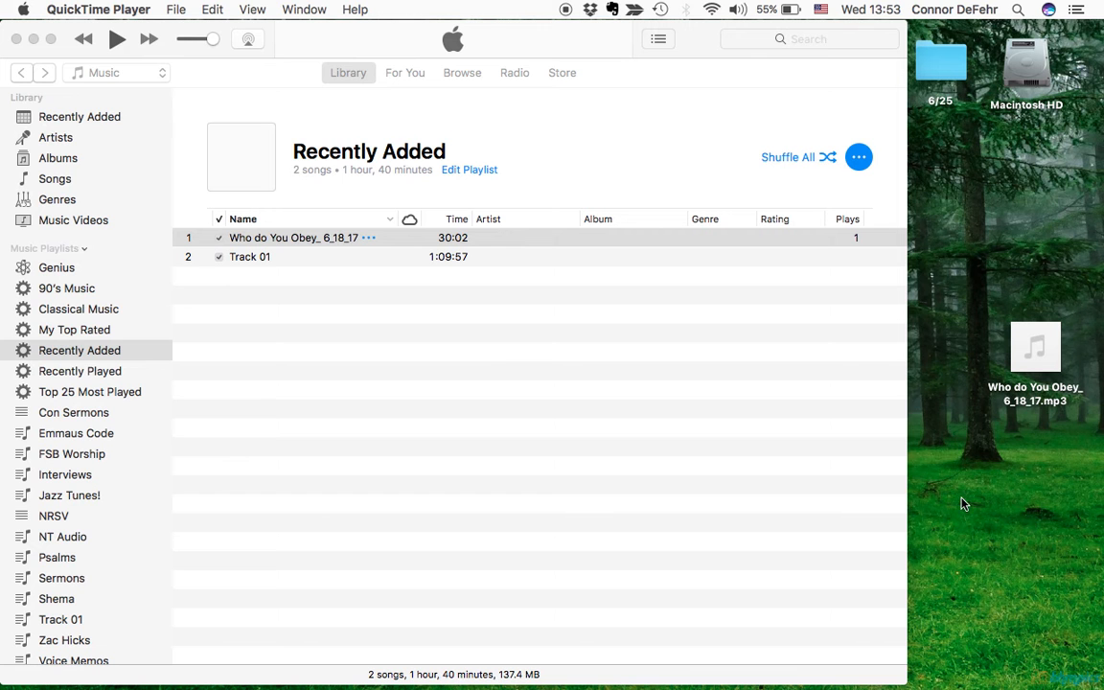
- Decline importing the inserted Audio CD into the iTunes library and eject the disc
mouse_move(666, 682)
left_click(534, 415)
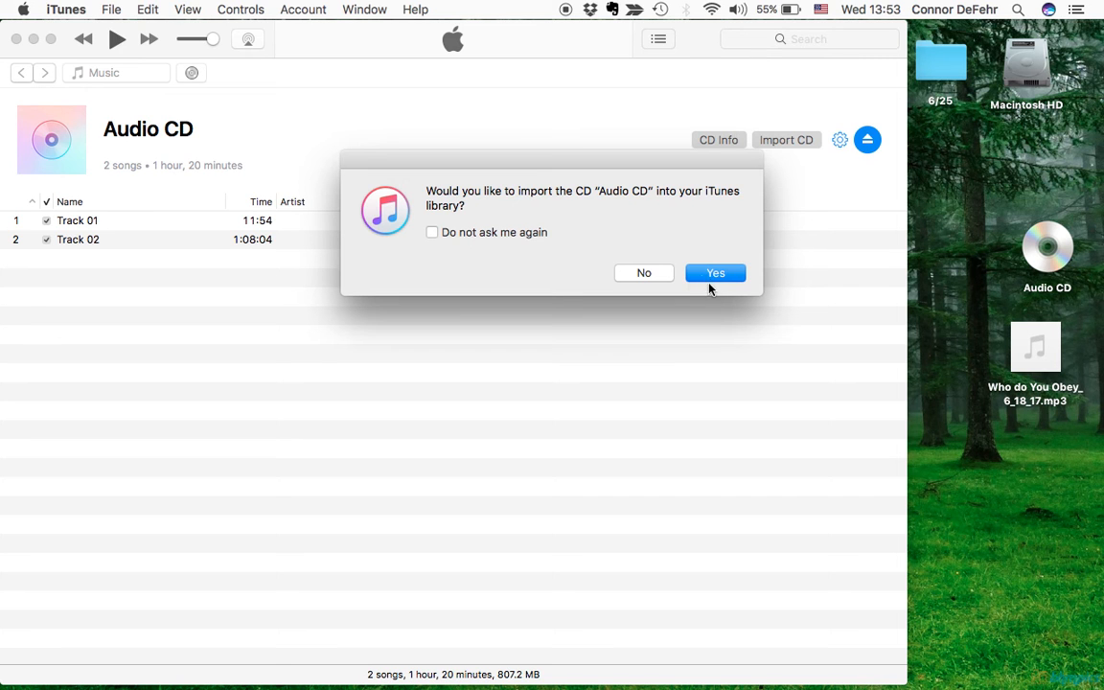
left_click(644, 275)
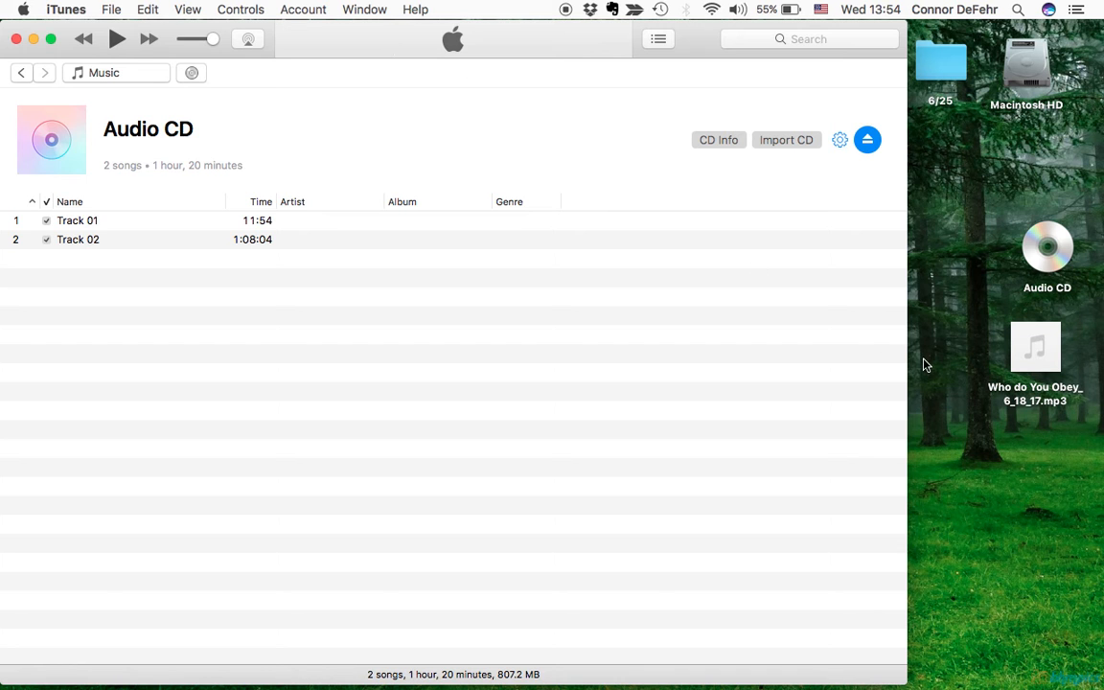
key("XF86Eject")
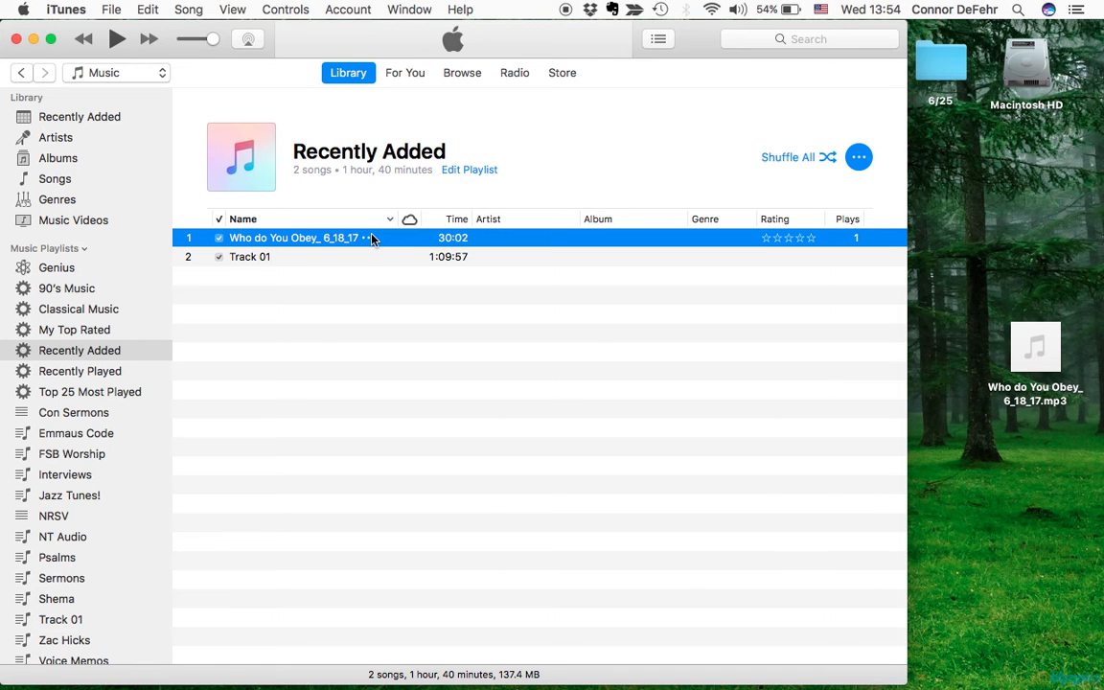
- Select the Who do You Obey_ 6_18_17 track in the Recently Added playlist, and its MP3 file on the desktop after switching to GarageBand
left_click(84, 353)
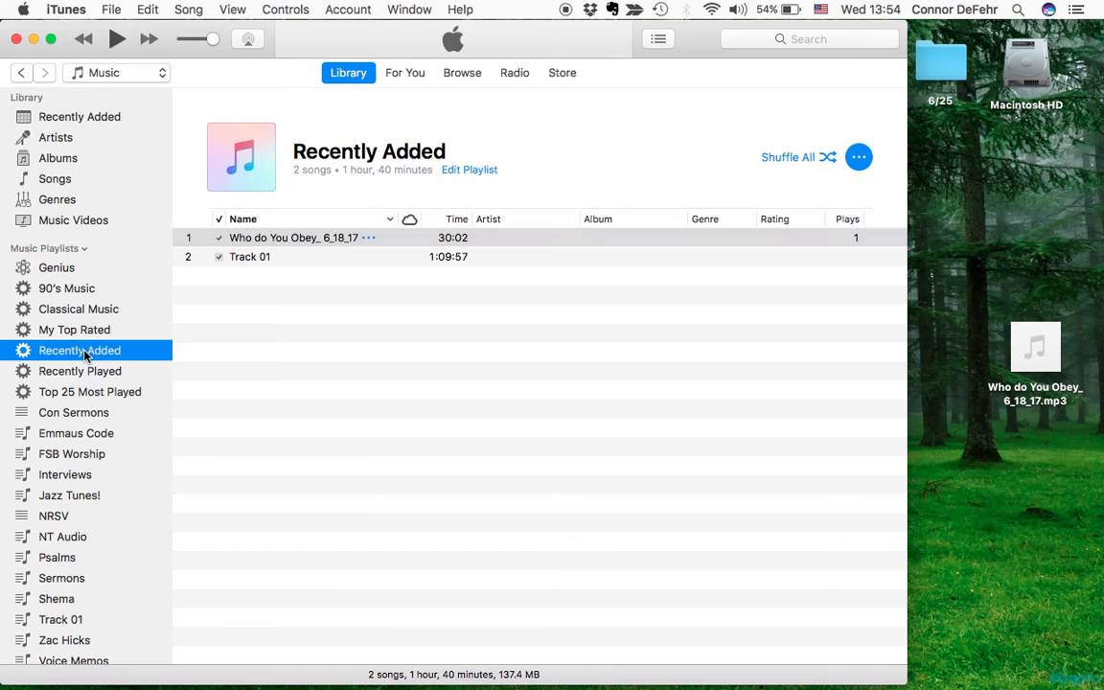
left_click(418, 242)
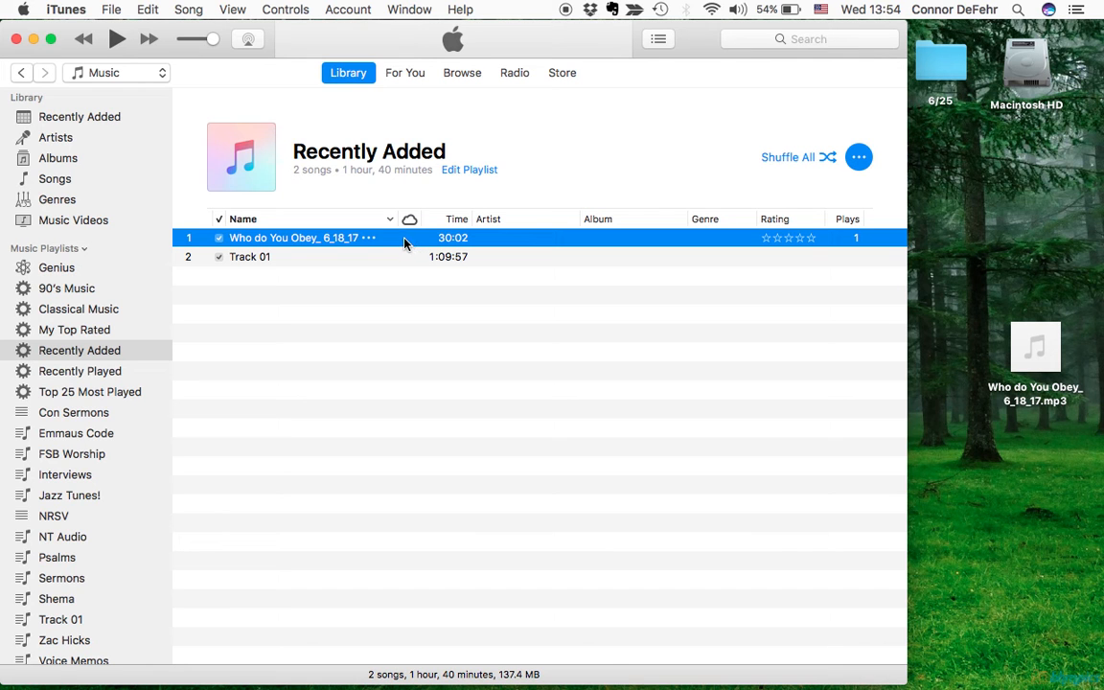
left_click_drag(404, 242, 566, 283)
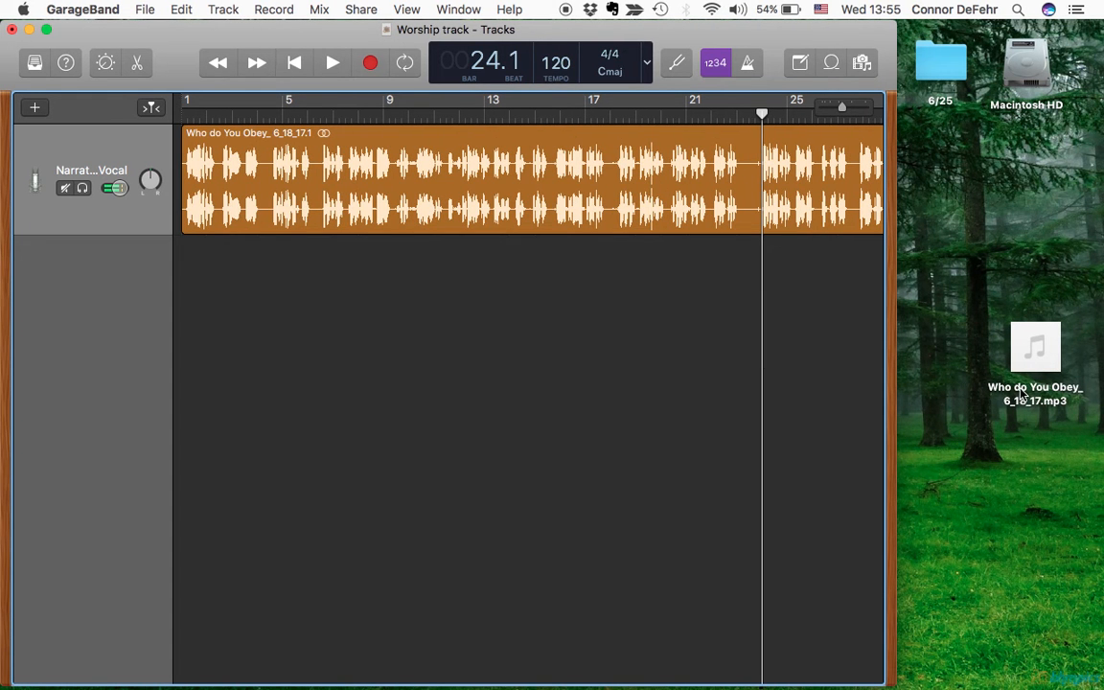
mouse_move(1022, 396)
left_mouse_down()
mouse_move(1050, 387)
mouse_move(737, 212)
mouse_move(993, 288)
mouse_move(1031, 404)
left_mouse_up()
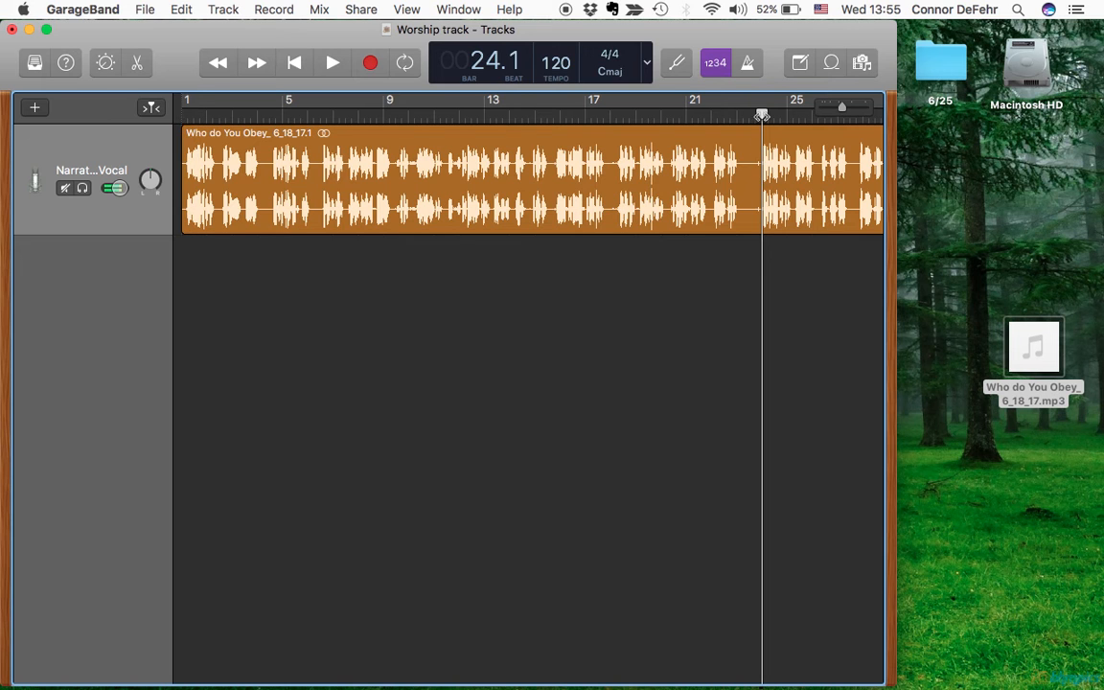
- Listen to the recording briefly from bar 1 and again from bar 23
left_click_drag(762, 115, 180, 105)
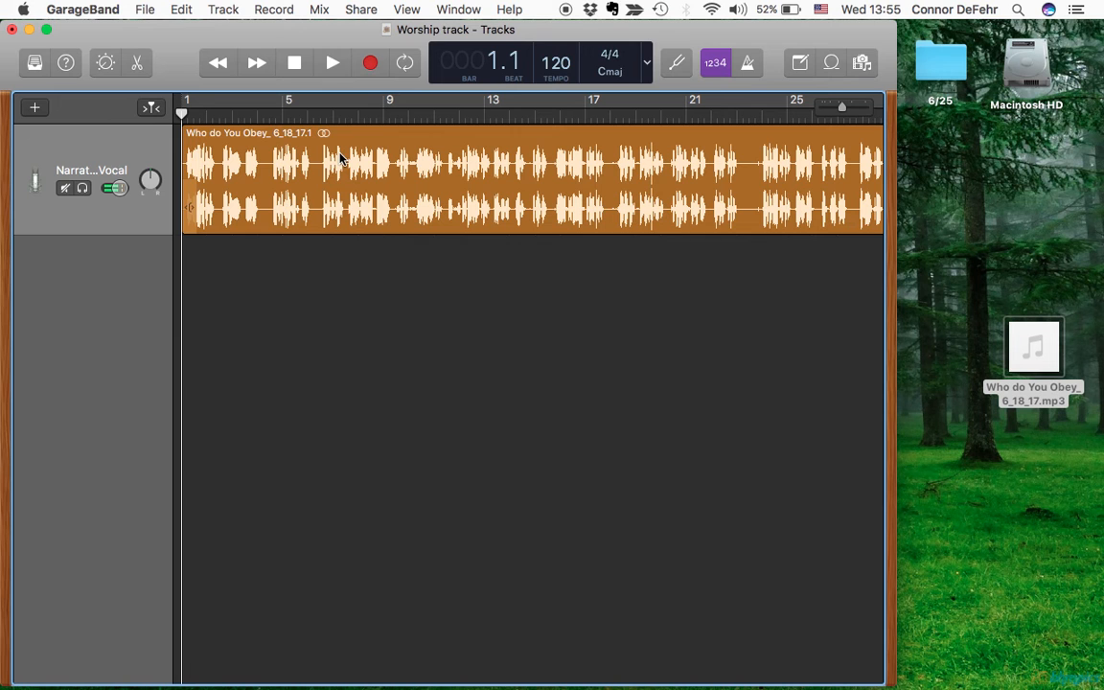
key("space")
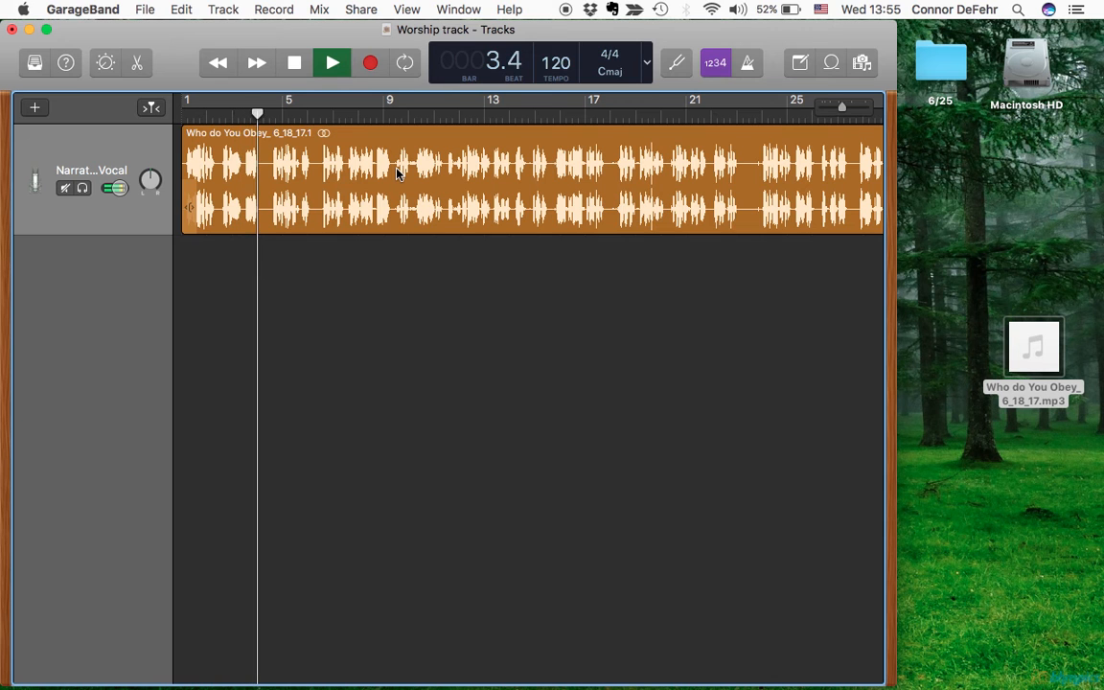
key("space")
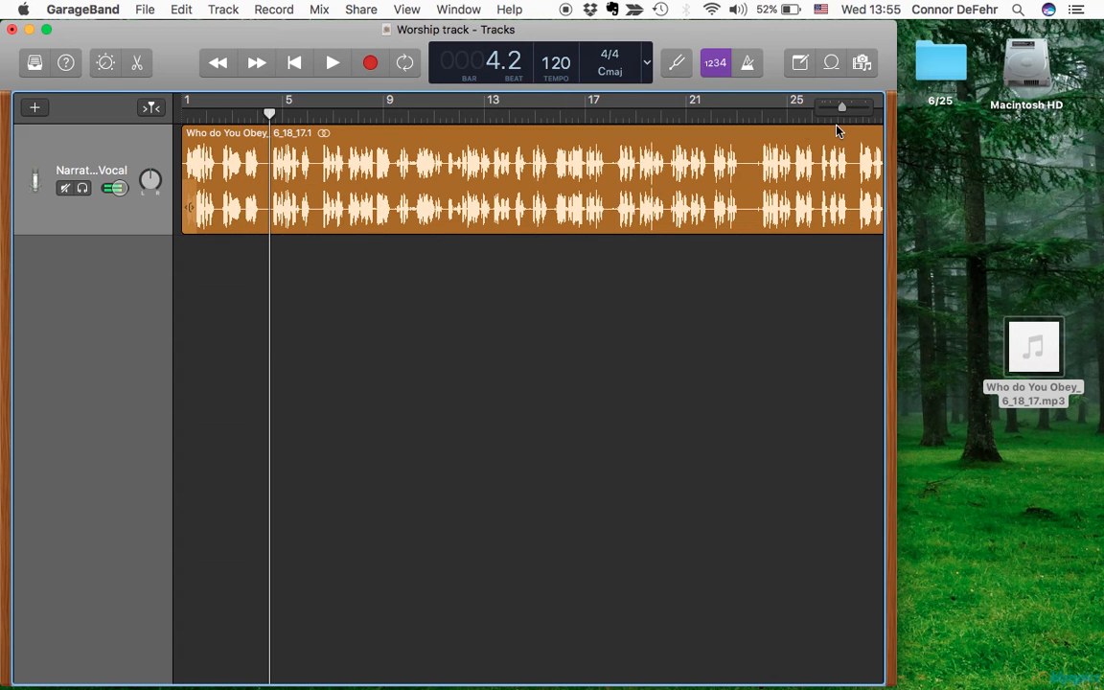
left_click(738, 115)
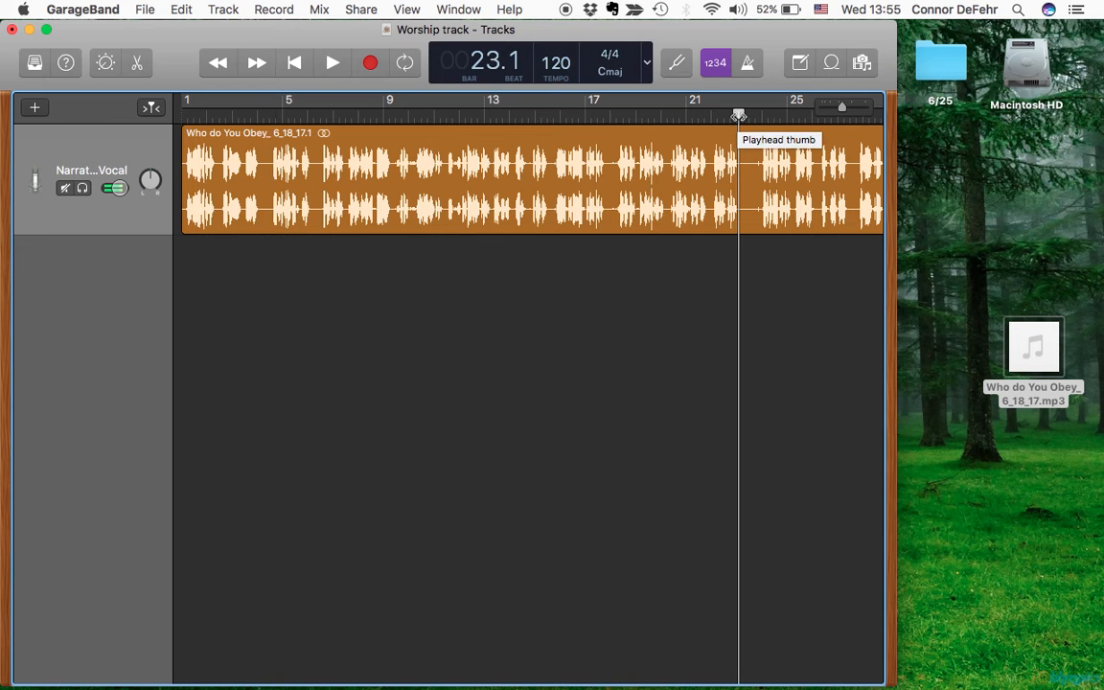
key("space")
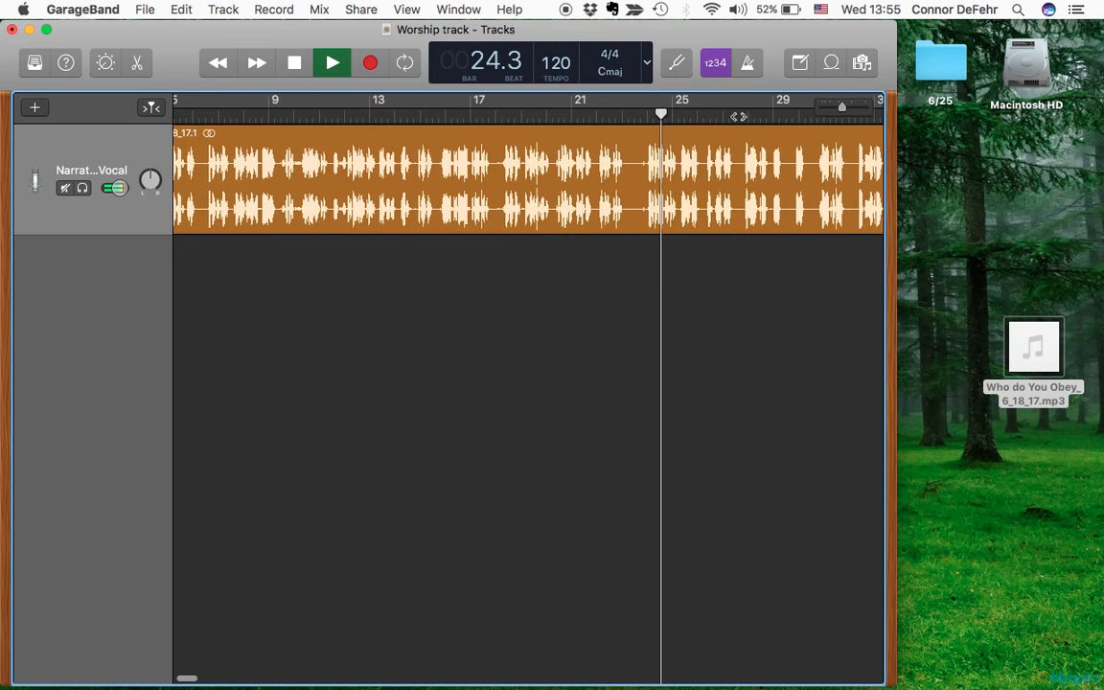
key("space")
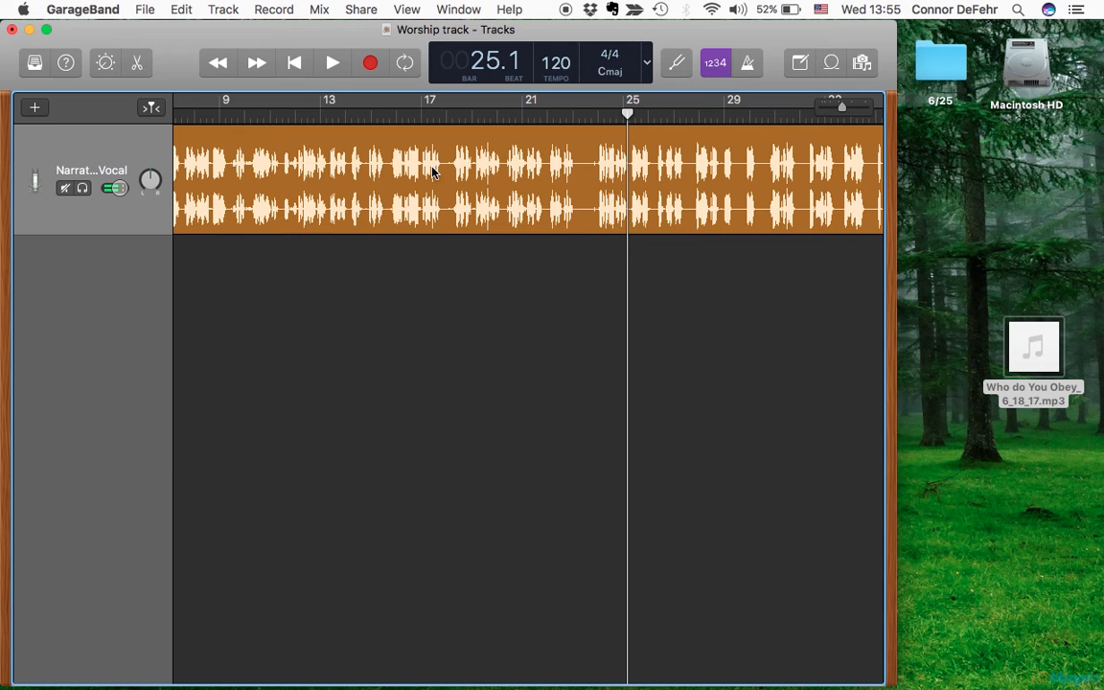
- Split the Who do You Obey recording at bar 24, in the silence just before the speech resumes
left_click_drag(628, 114, 598, 114)
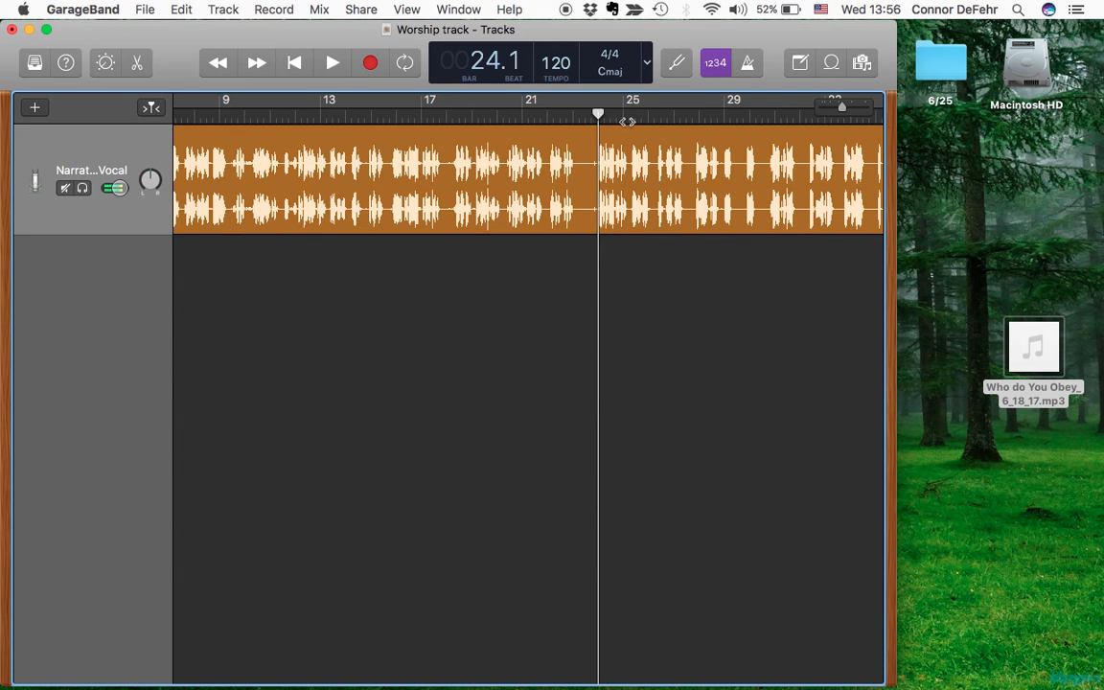
left_click_drag(597, 114, 591, 114)
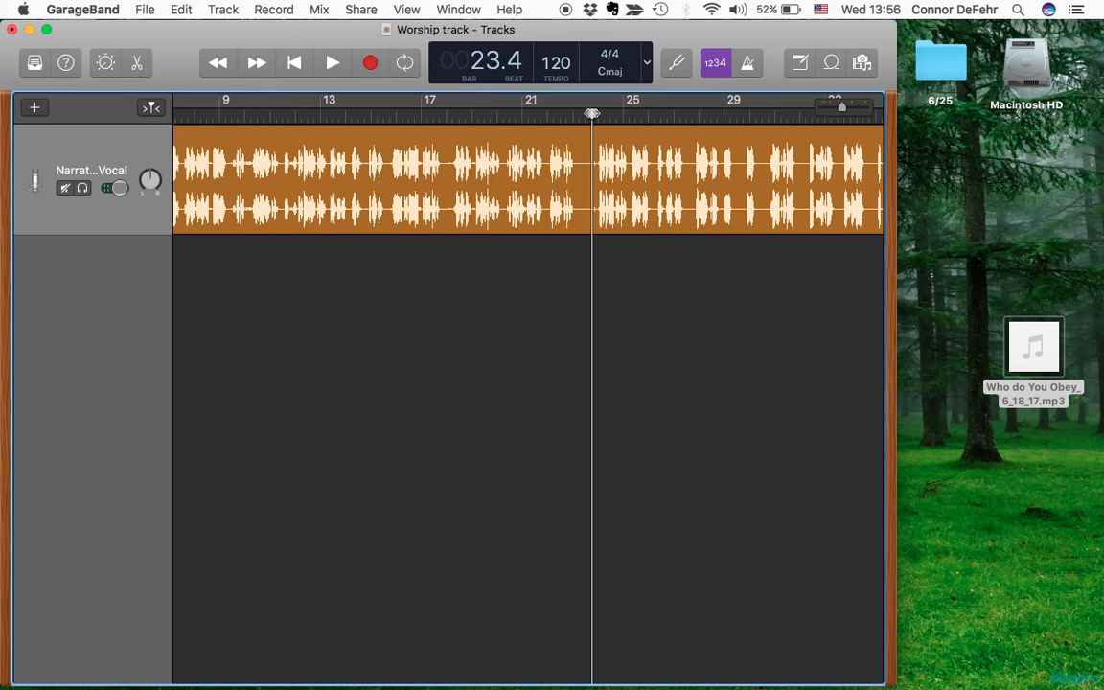
left_click_drag(840, 108, 855, 113)
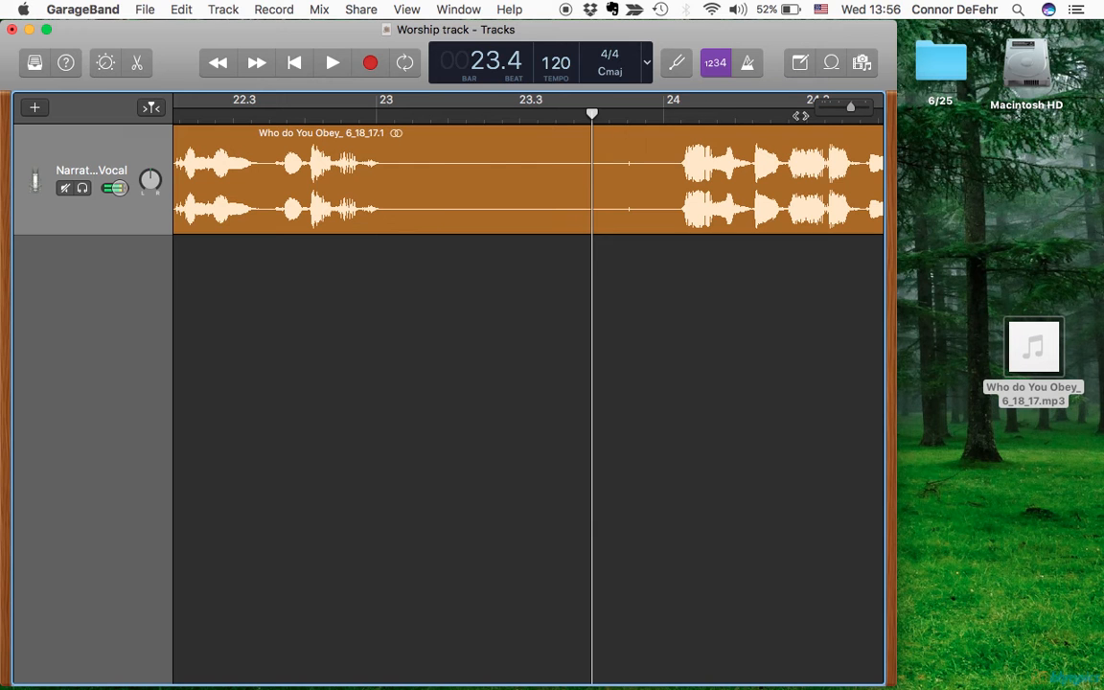
left_click_drag(853, 111, 849, 110)
left_click_drag(593, 114, 637, 113)
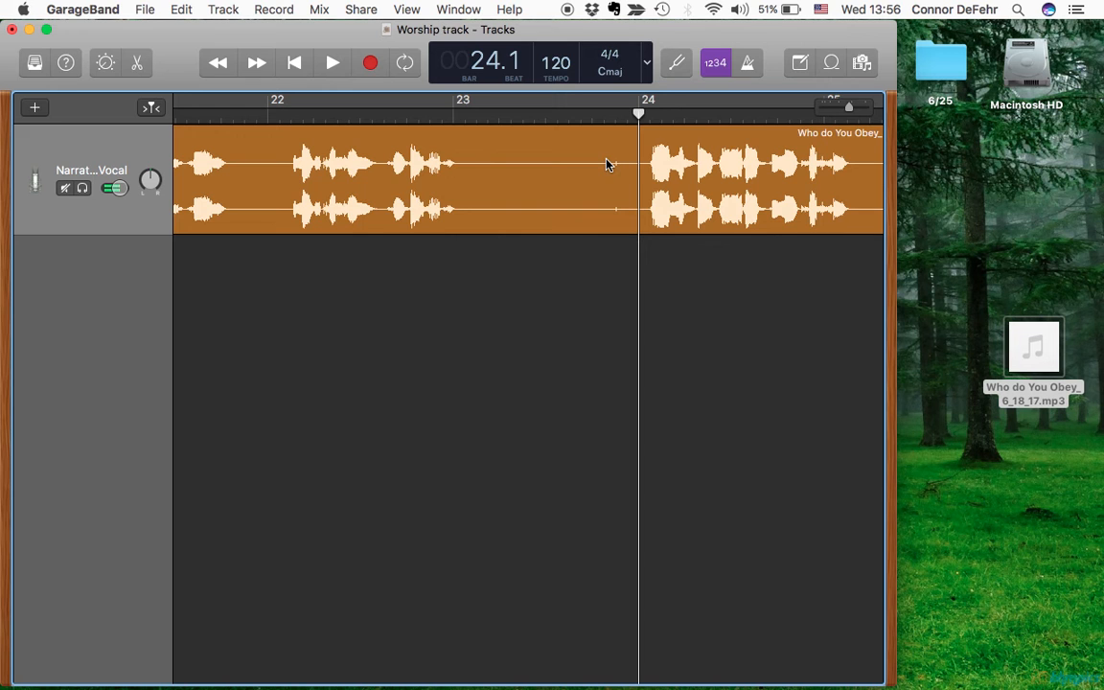
key("a")
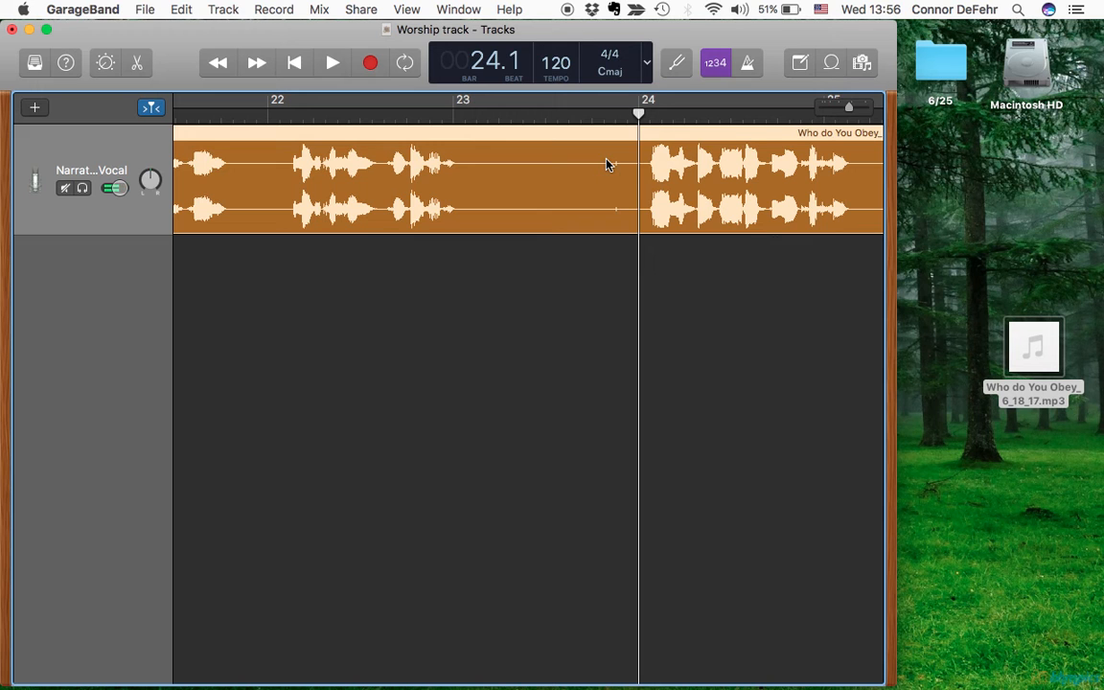
key("super+t")
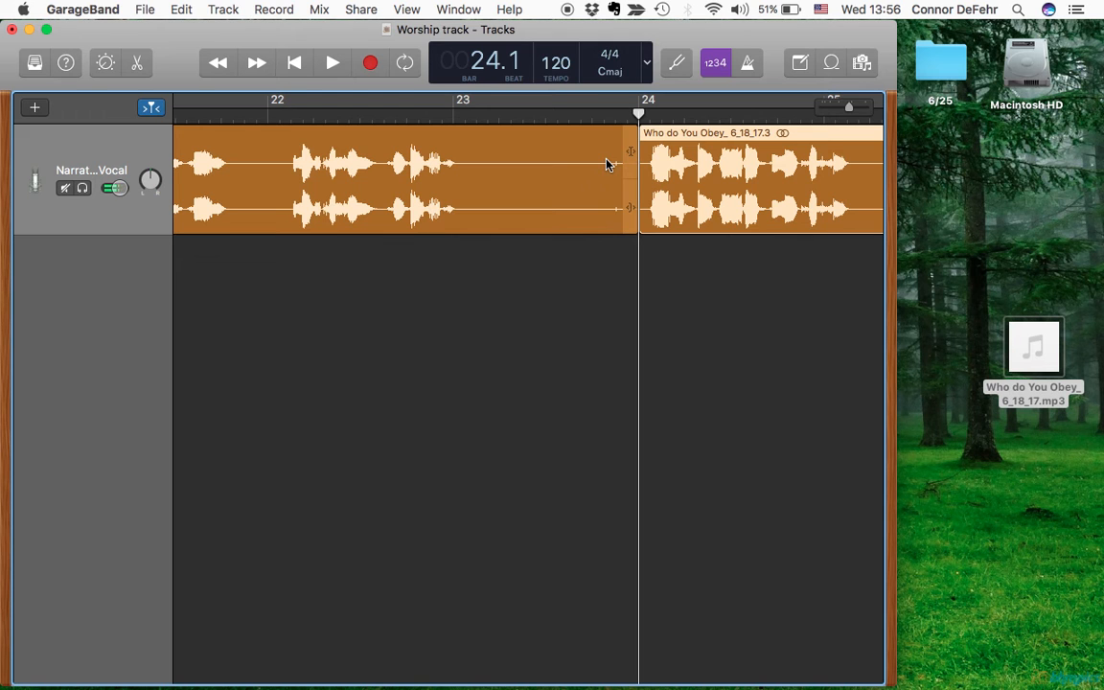
- Delete the part of the recording before the split at bar 24
left_click(552, 183)
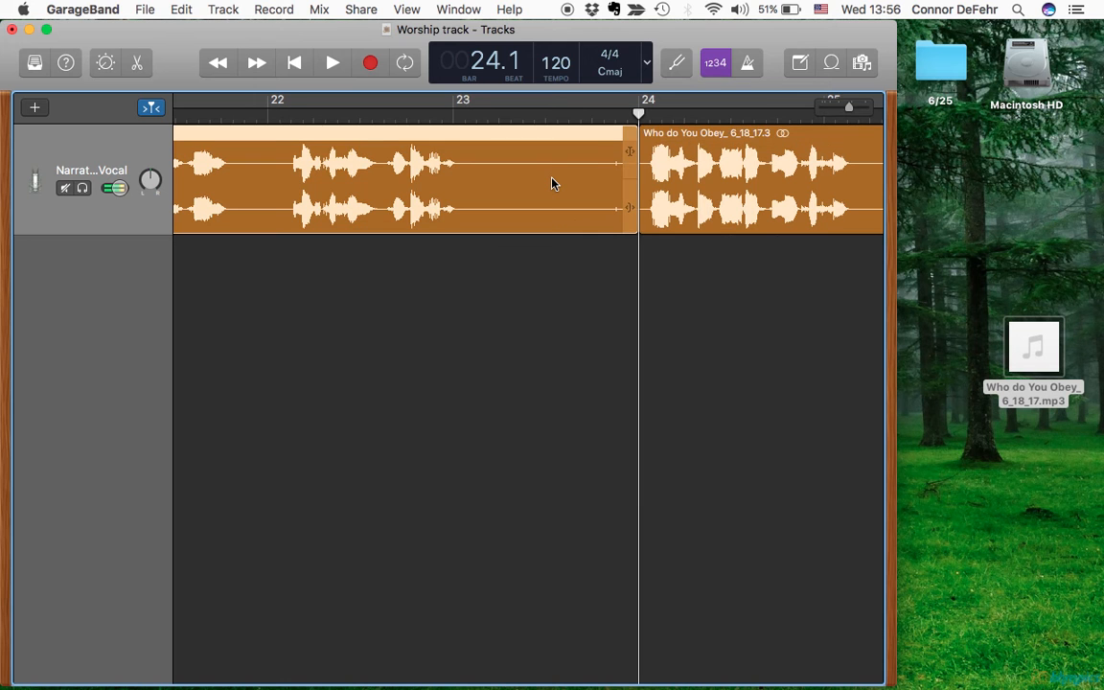
left_click(744, 202)
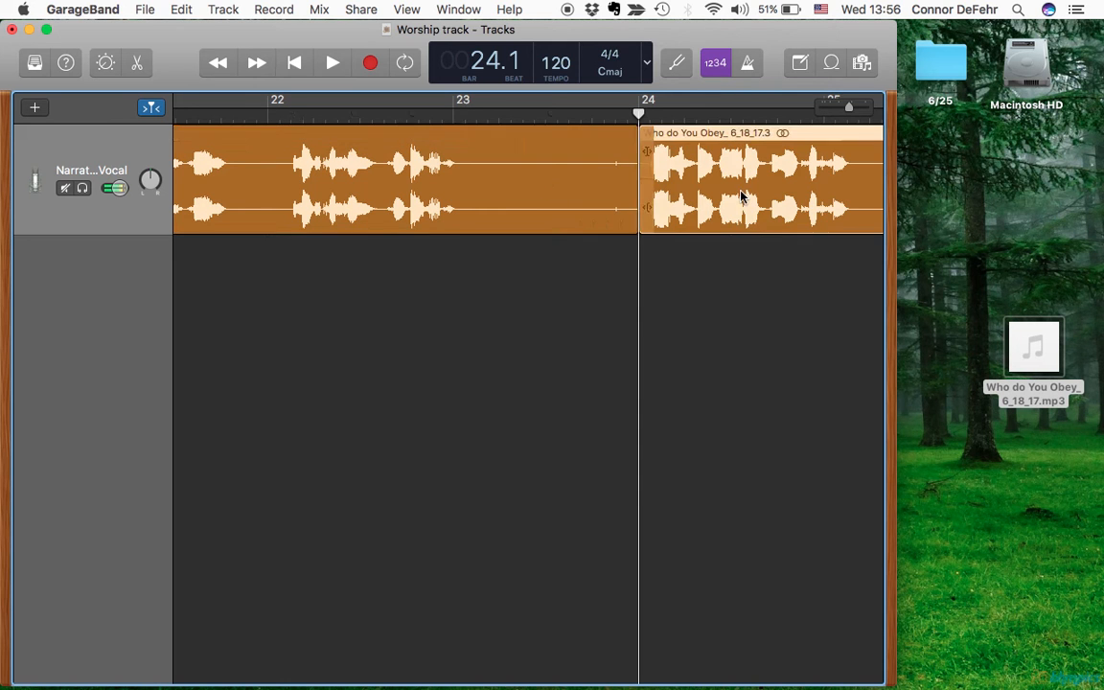
left_click(549, 178)
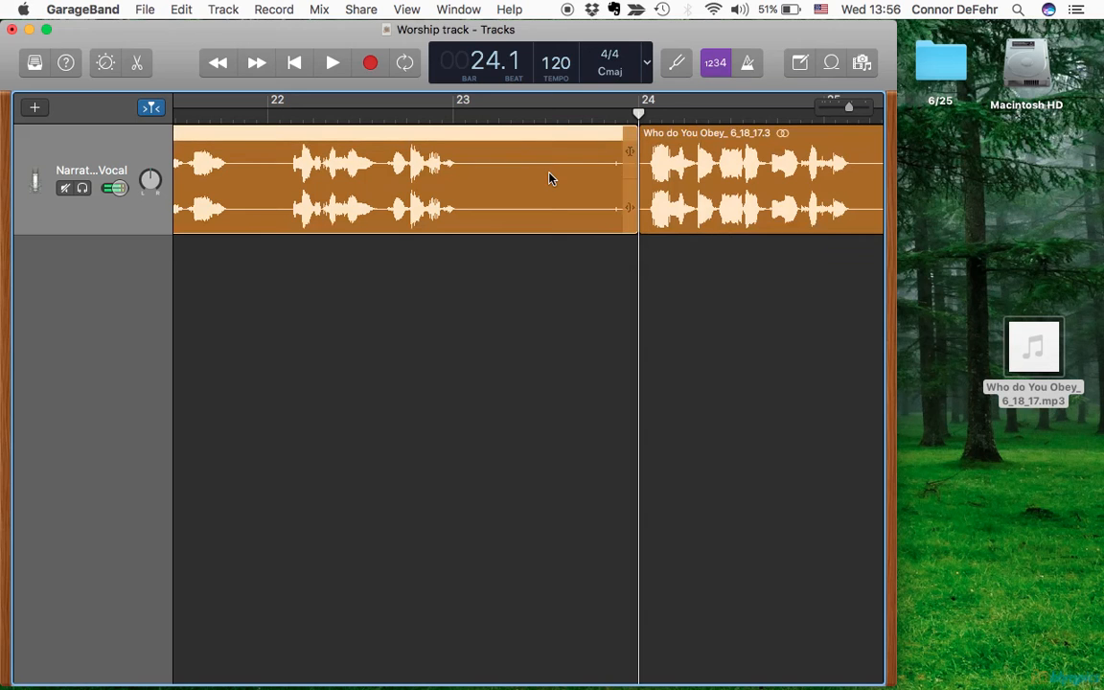
key("Delete")
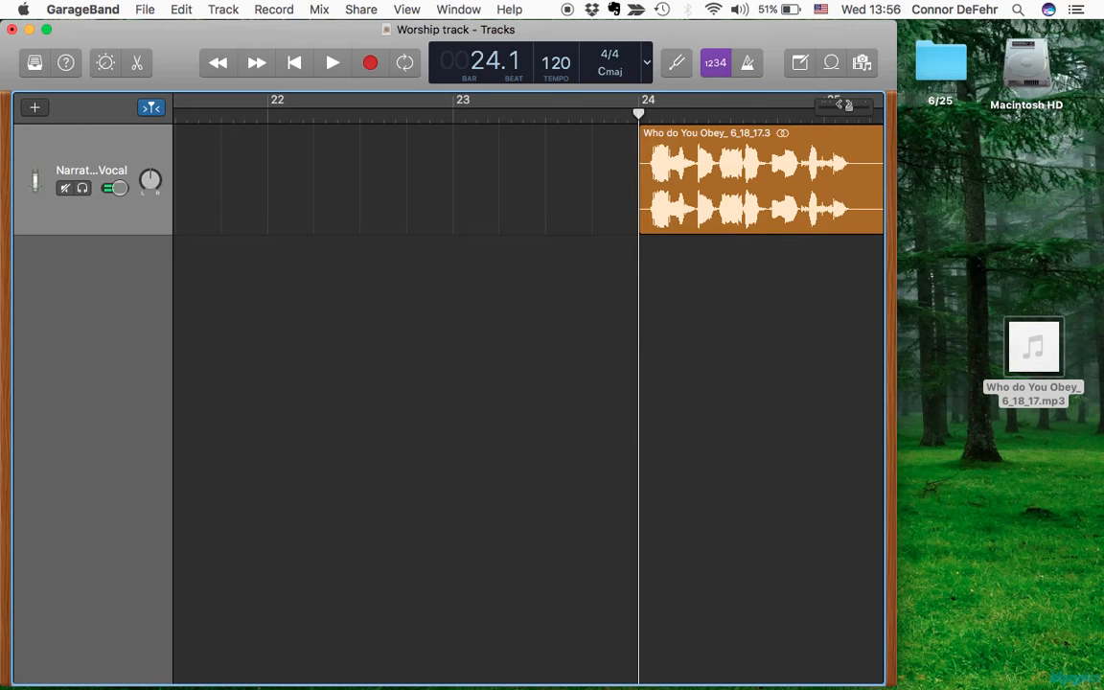
- Move the remaining Who do You Obey region to start at bar 1 and play its opening
left_click_drag(852, 109, 836, 108)
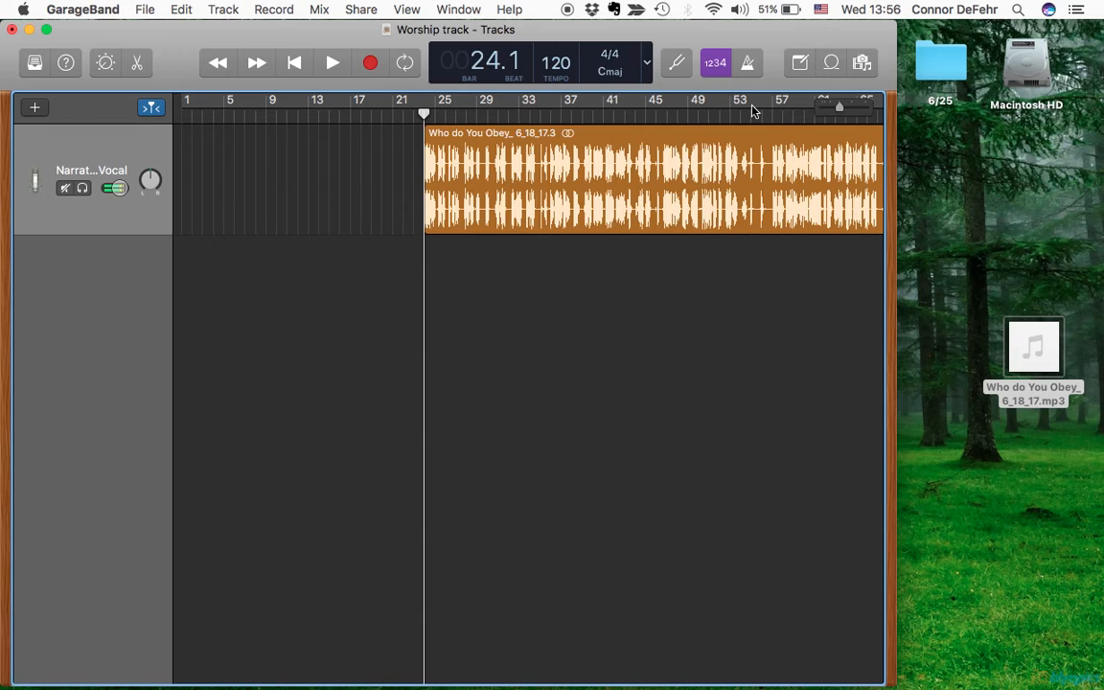
left_click_drag(495, 182, 244, 174)
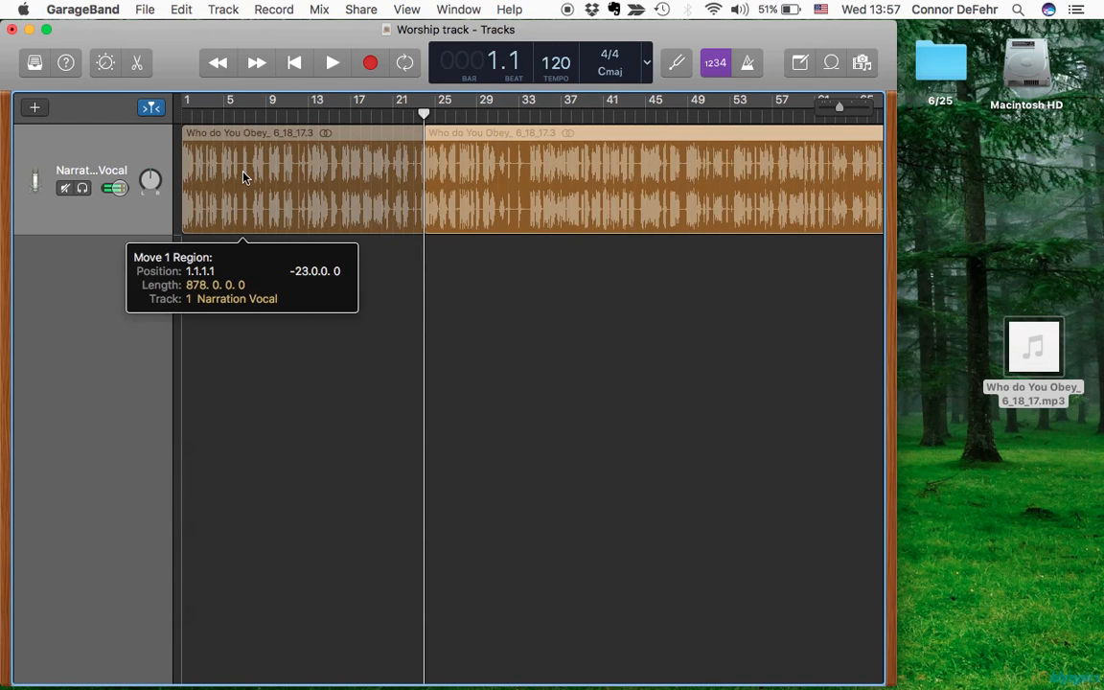
left_click_drag(216, 115, 163, 127)
key("space")
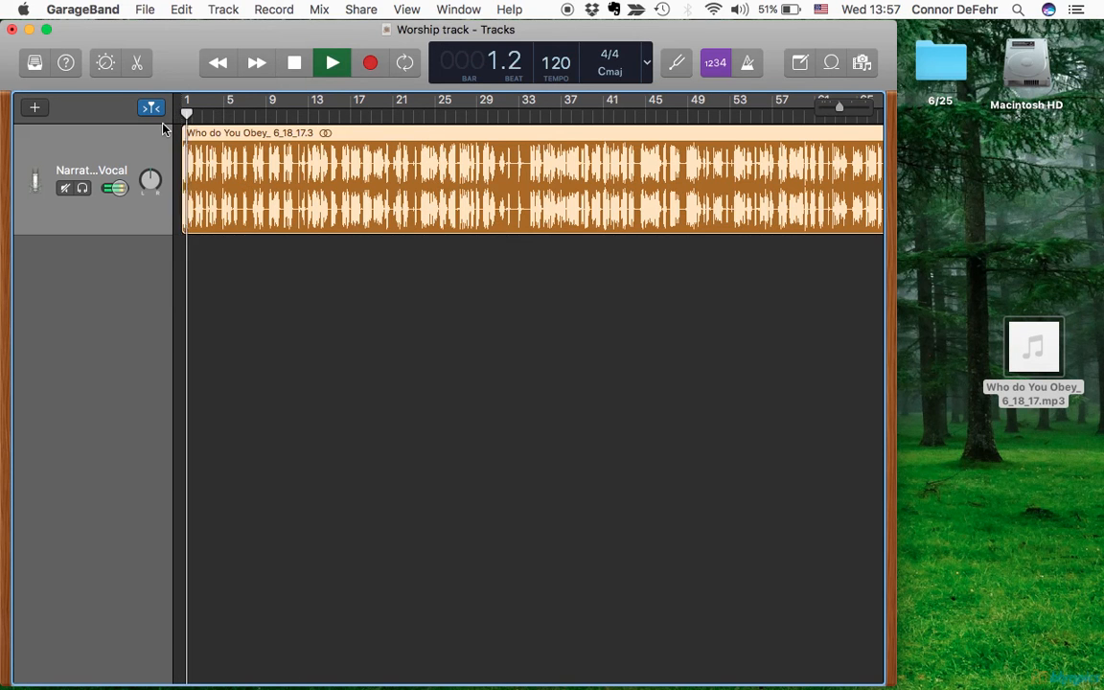
key("space")
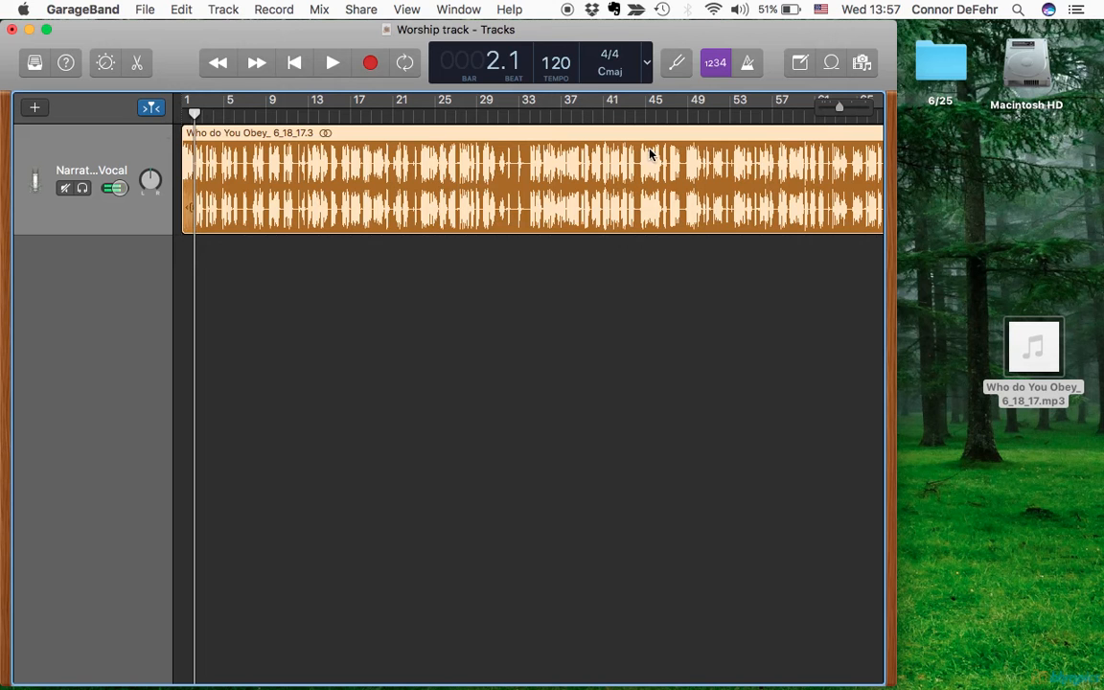
- Delete the leftover 02 2_19_2017 region located beyond the end of the main recording
mouse_move(841, 109)
left_mouse_down()
mouse_move(808, 107)
mouse_move(820, 108)
left_mouse_up()
key("super+a")
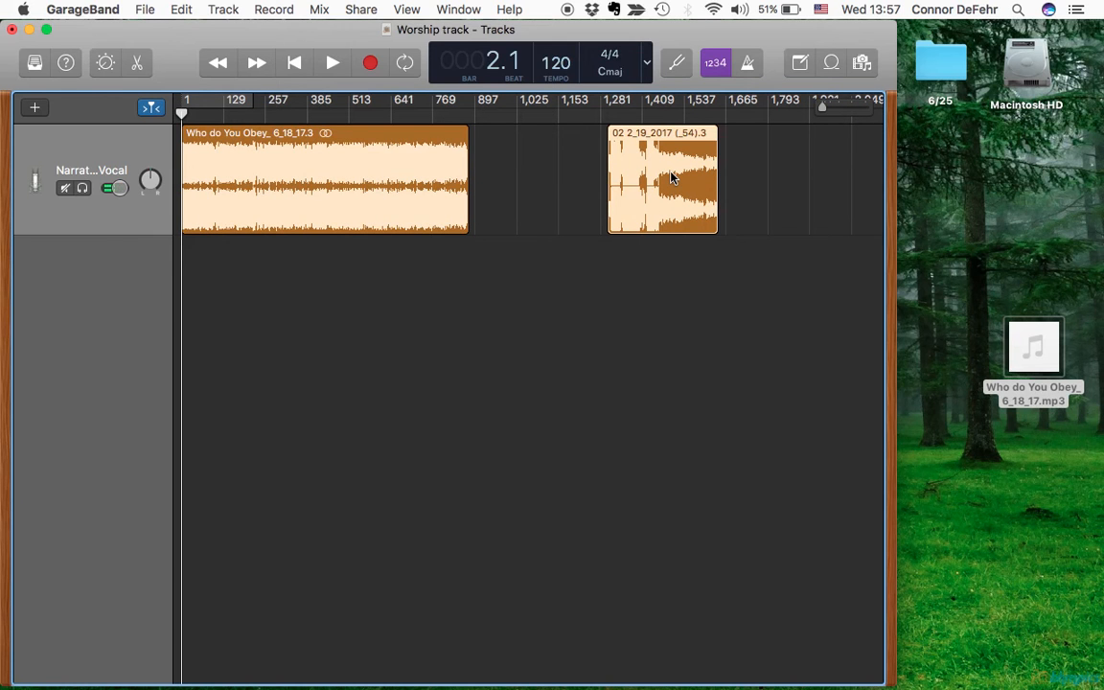
key("Delete")
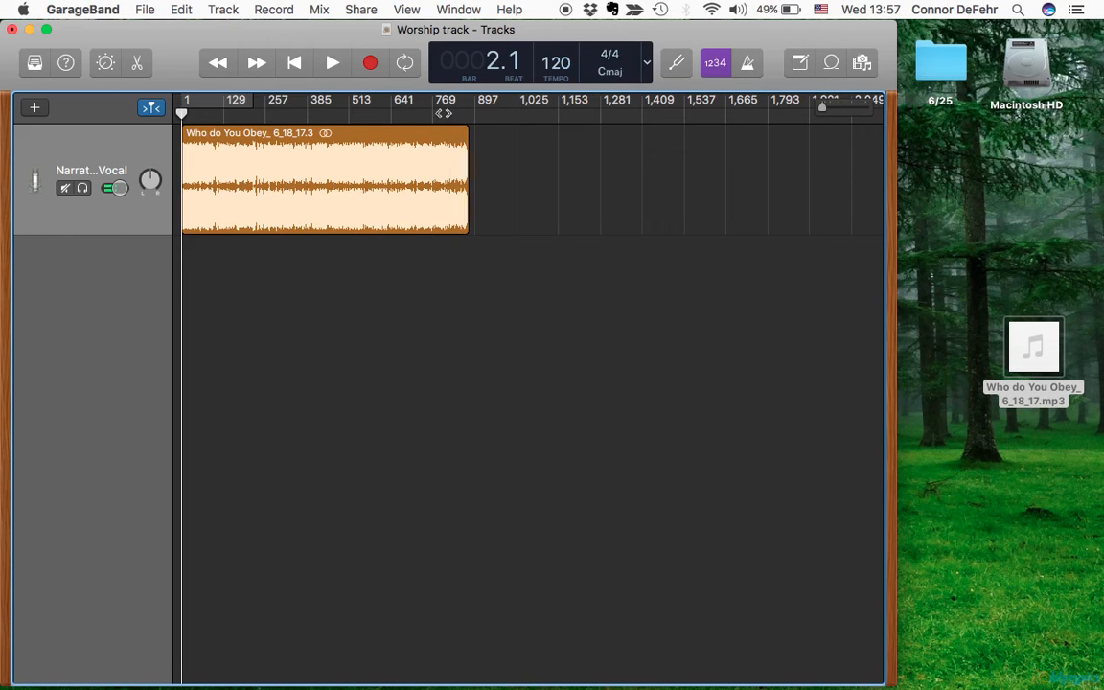
- Examine the Who do You Obey waveform from bar 776 to the recording's end to locate the final phrase near bar 876
left_click_drag(826, 109, 830, 108)
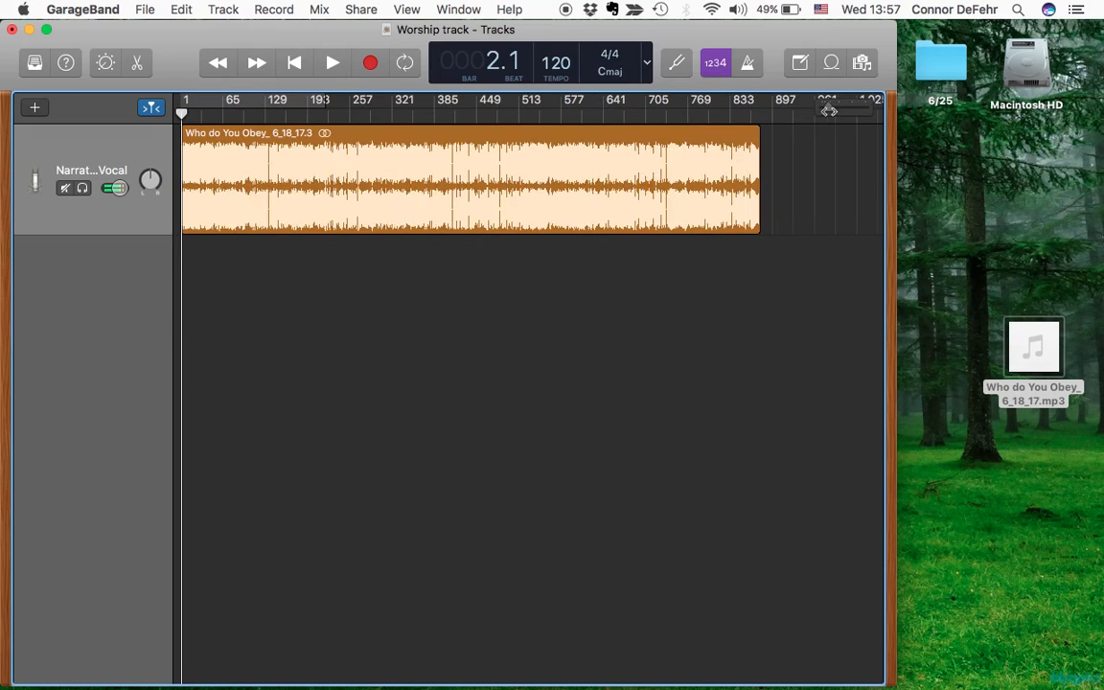
left_click(704, 116)
left_click_drag(829, 108, 848, 109)
scroll(703, 246, "right", 10)
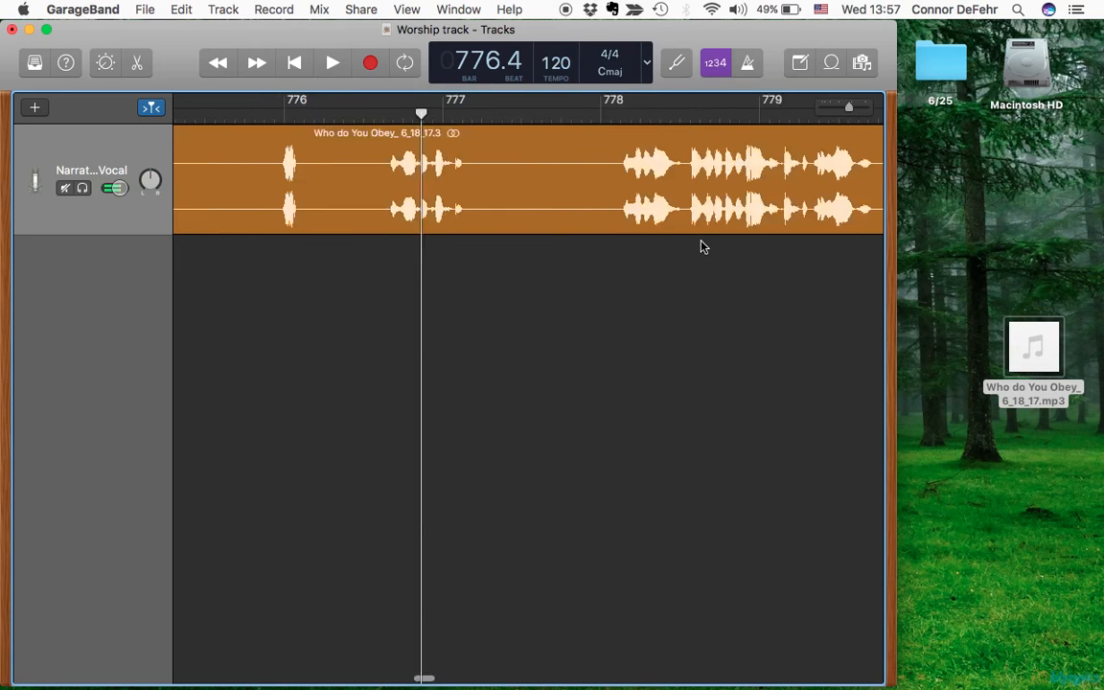
scroll(650, 320, "right", 15)
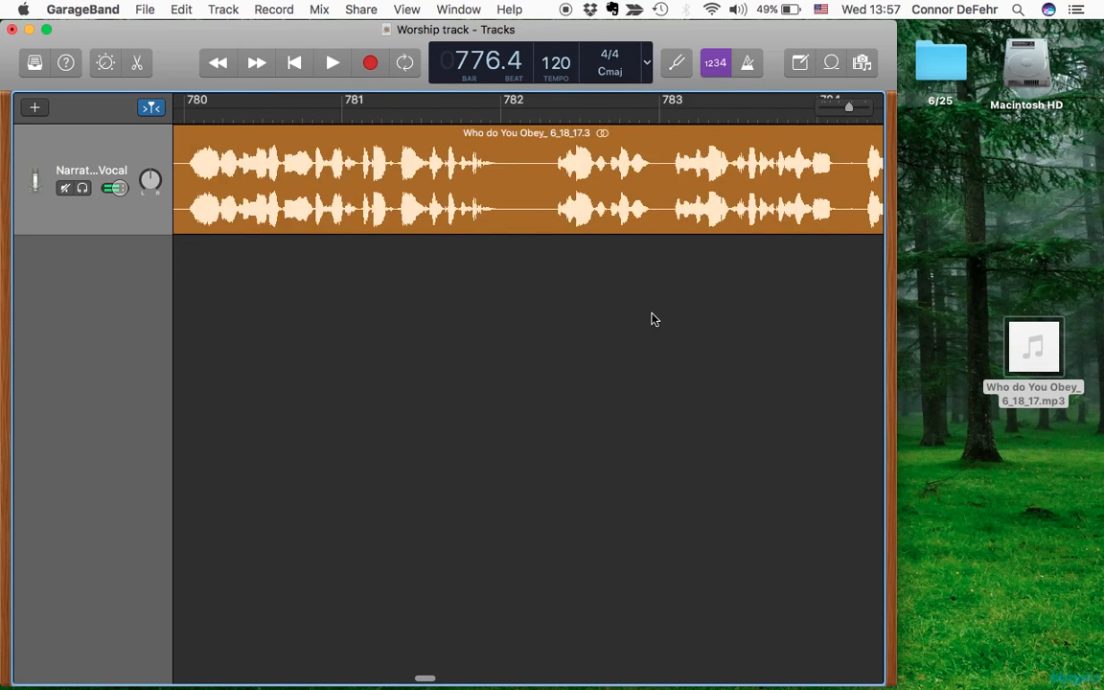
scroll(651, 319, "right", 15)
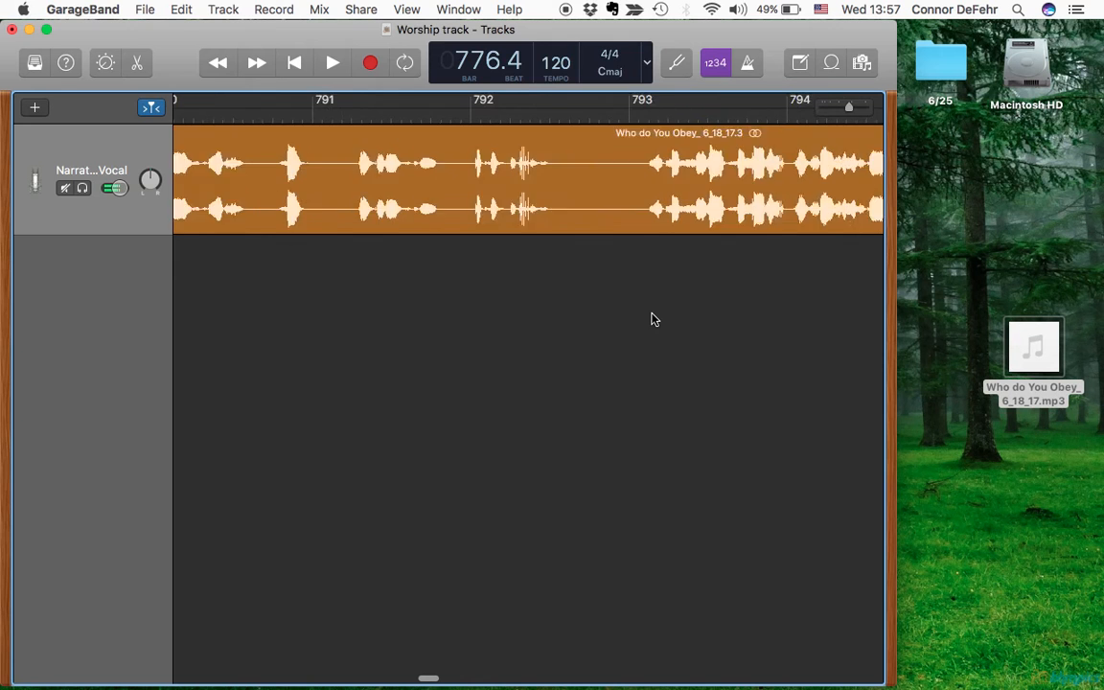
scroll(651, 319, "right", 20)
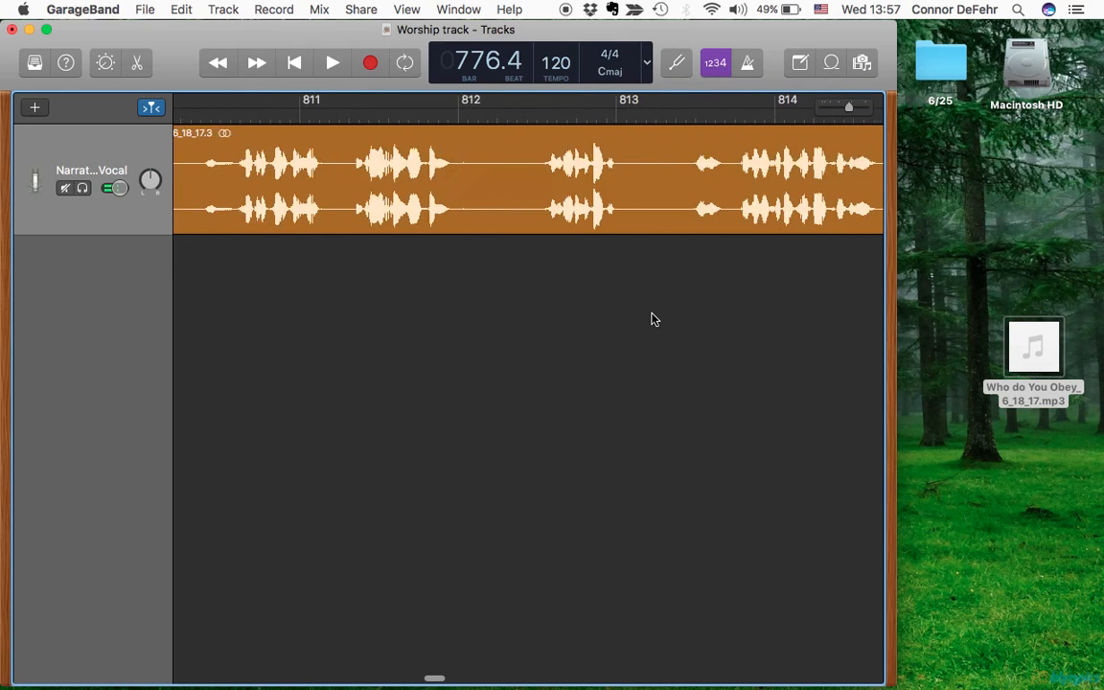
scroll(654, 313, "right", 3)
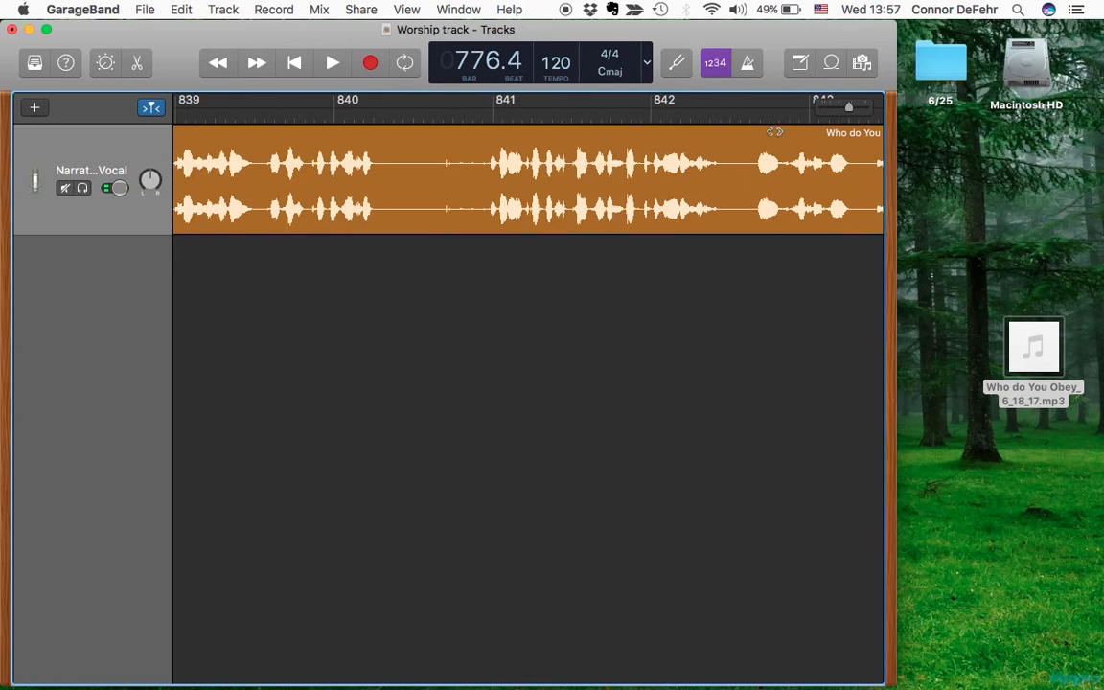
left_click_drag(845, 110, 806, 112)
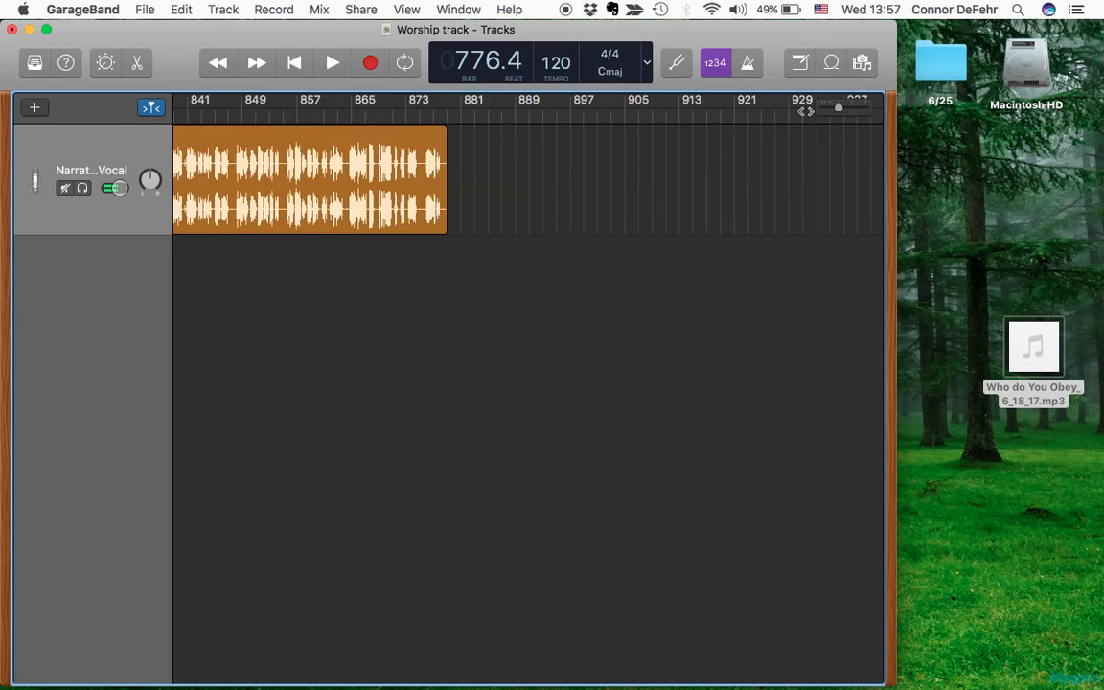
left_click(430, 118)
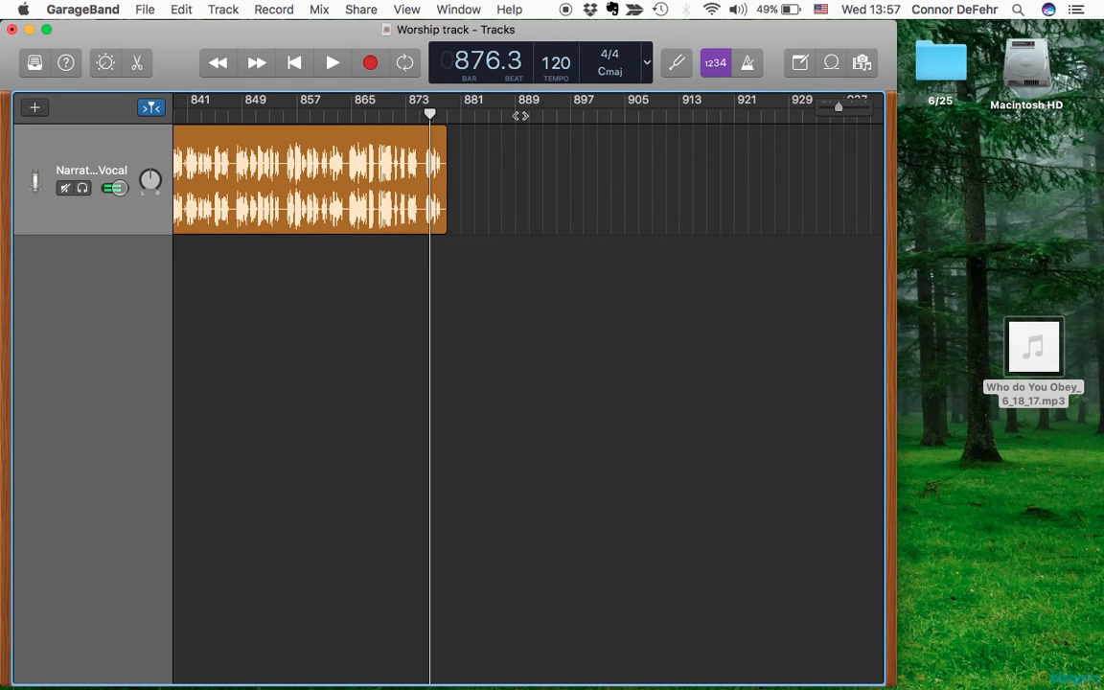
left_click_drag(842, 108, 852, 109)
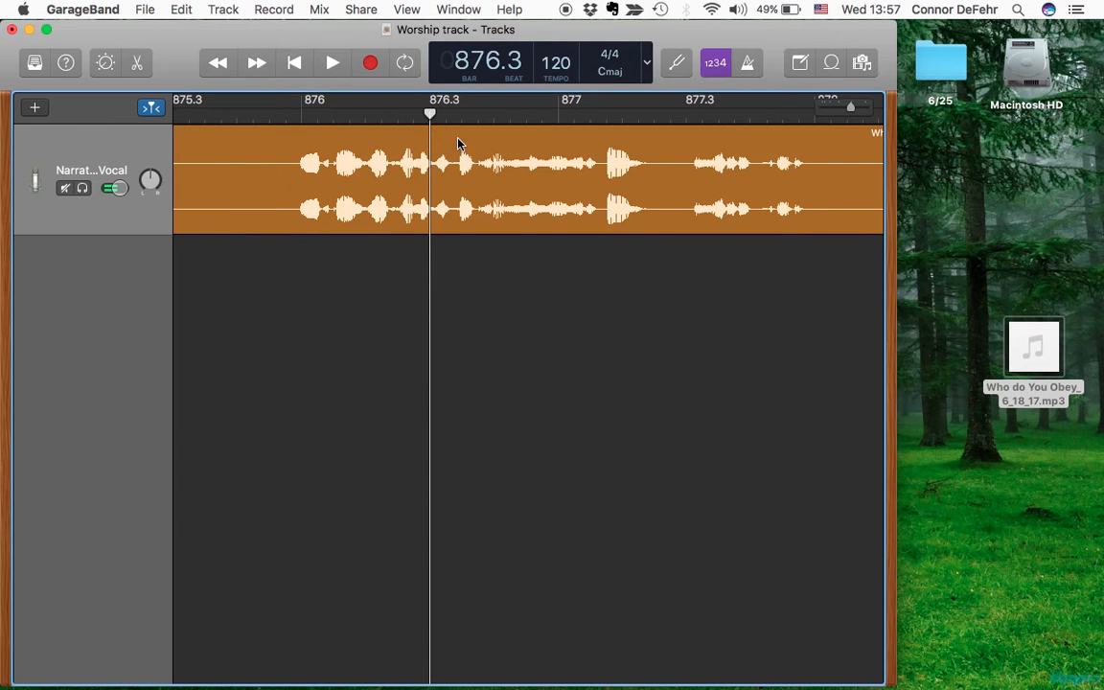
- Play the final phrase of the recording, starting in the silence just before bar 876
left_click(254, 115)
scroll(255, 116, "left", 5)
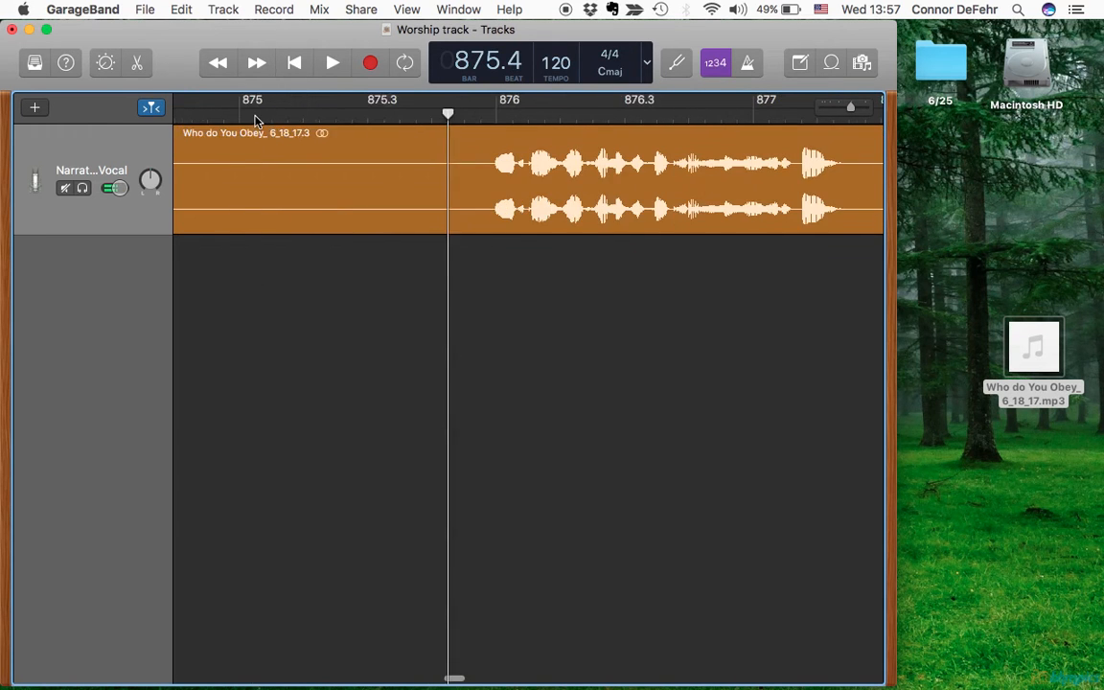
scroll(255, 116, "left", 10)
left_click(255, 116)
key("space")
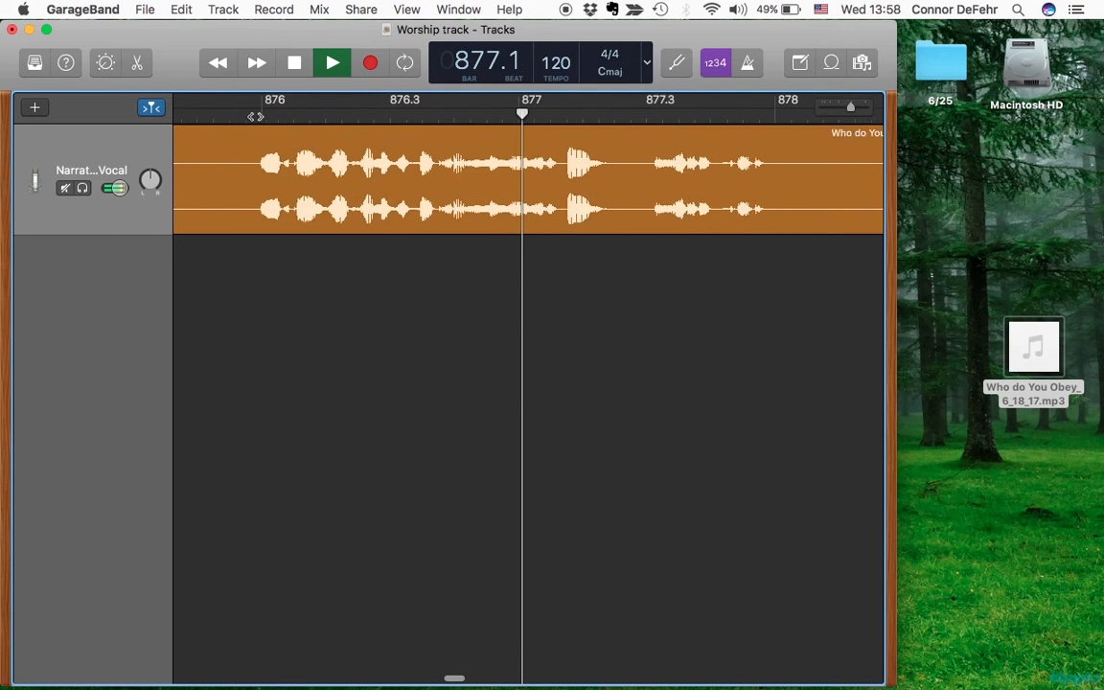
key("space")
- Split the recording at bar 874, beat 3, in the silence right before the final phrase
scroll(390, 353, "left", 3)
scroll(390, 354, "left", 2)
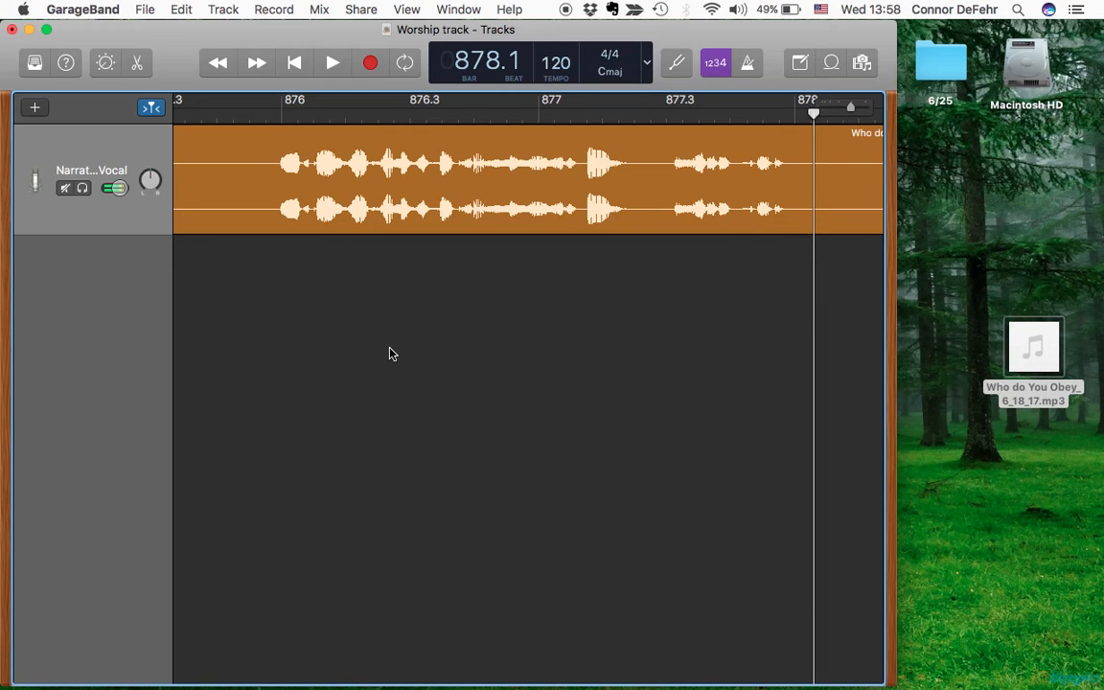
scroll(369, 296, "left", 10)
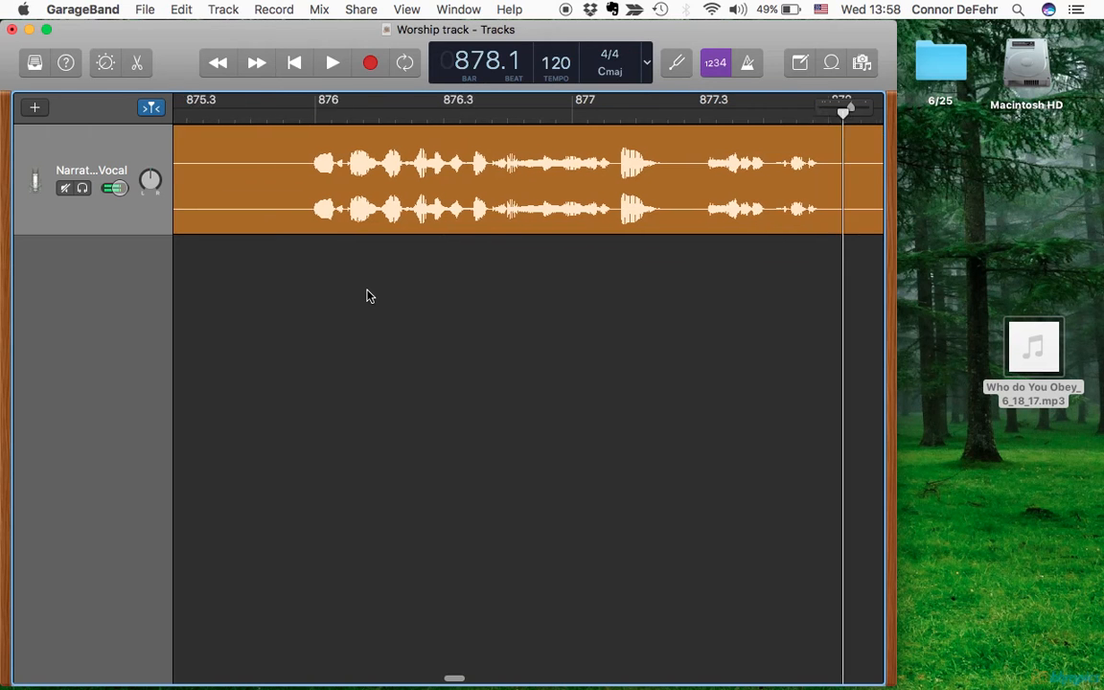
scroll(369, 296, "left", 1)
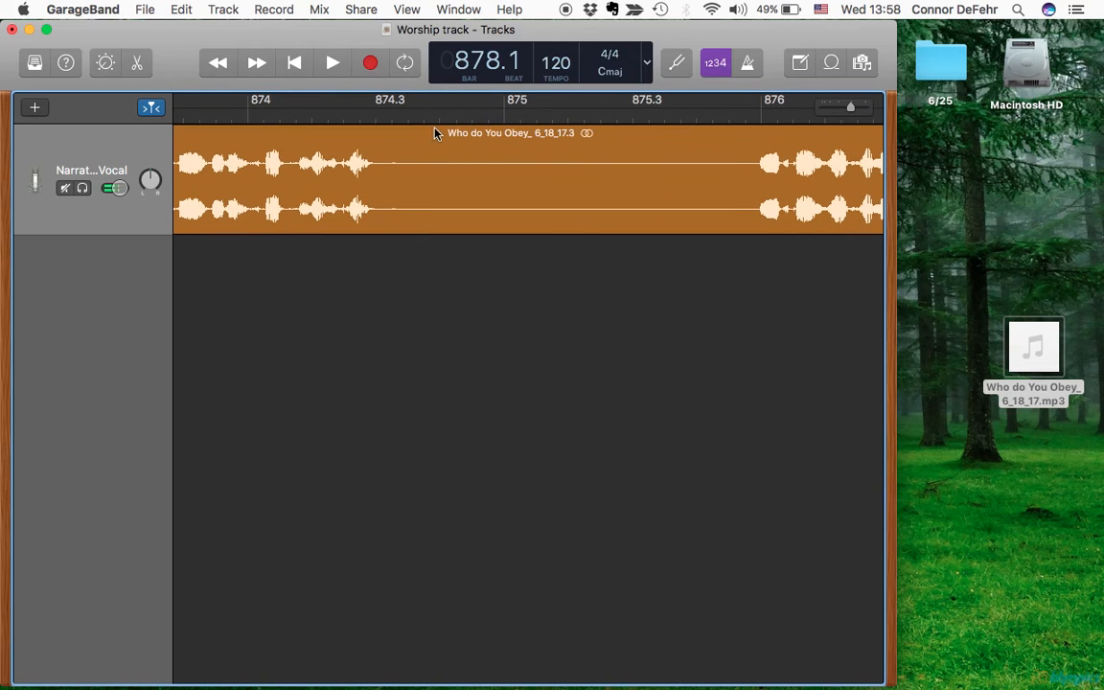
left_click(409, 113)
left_click(443, 163)
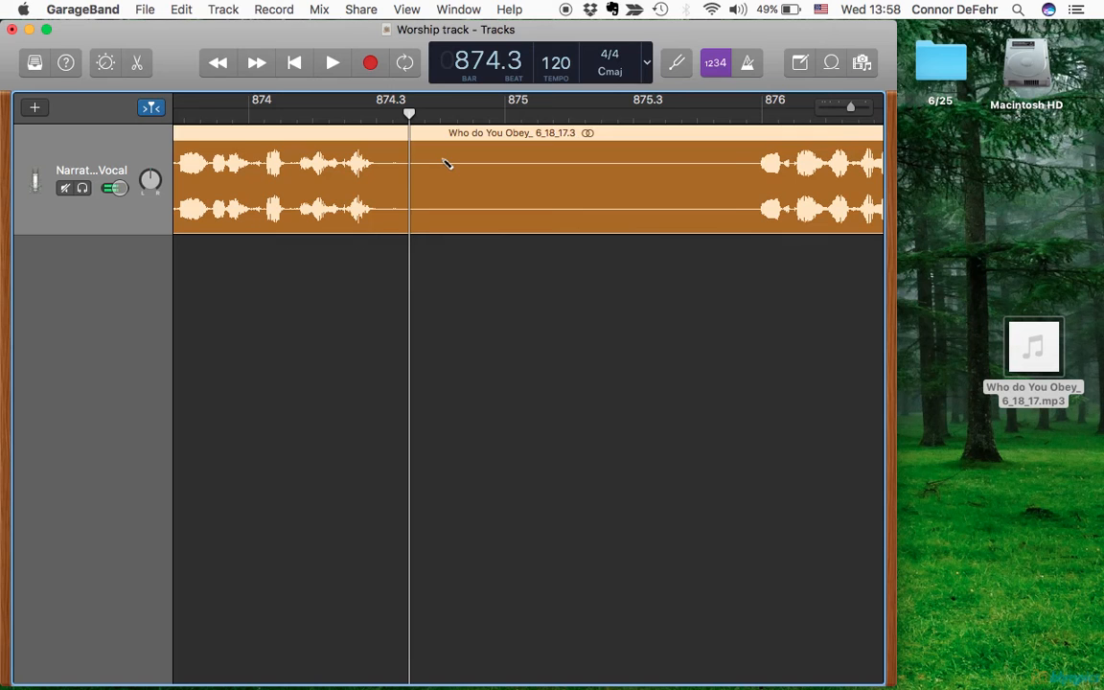
key("super+t")
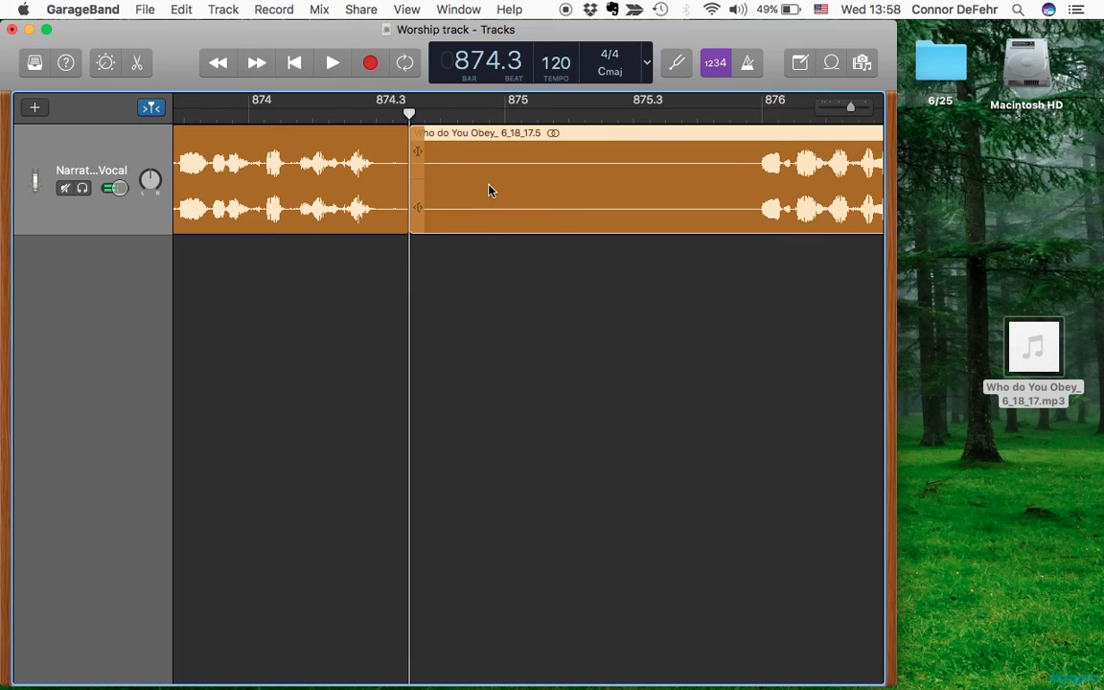
- Delete the part of the recording after the split at bar 874, beat 3
left_click(367, 134)
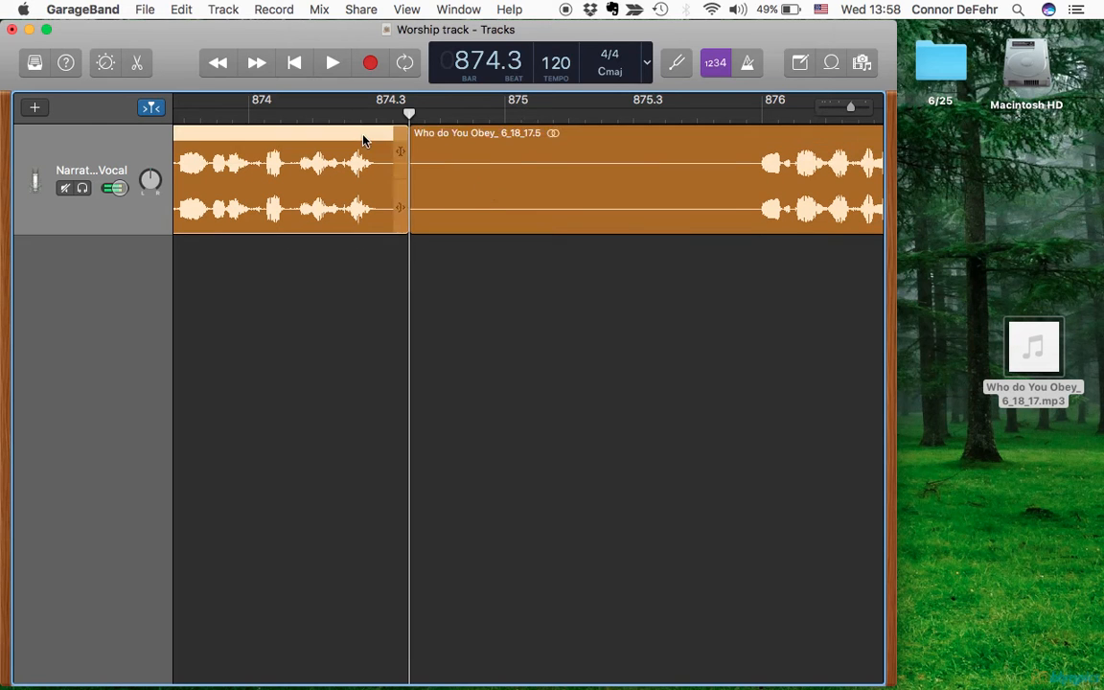
left_click(510, 162)
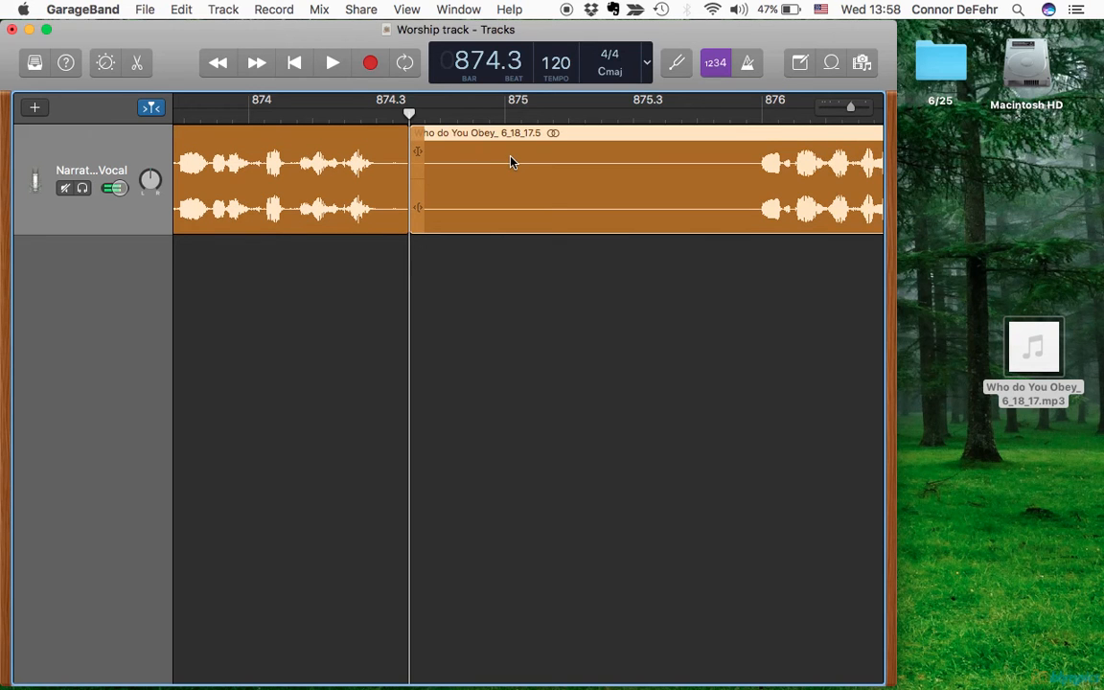
key("Delete")
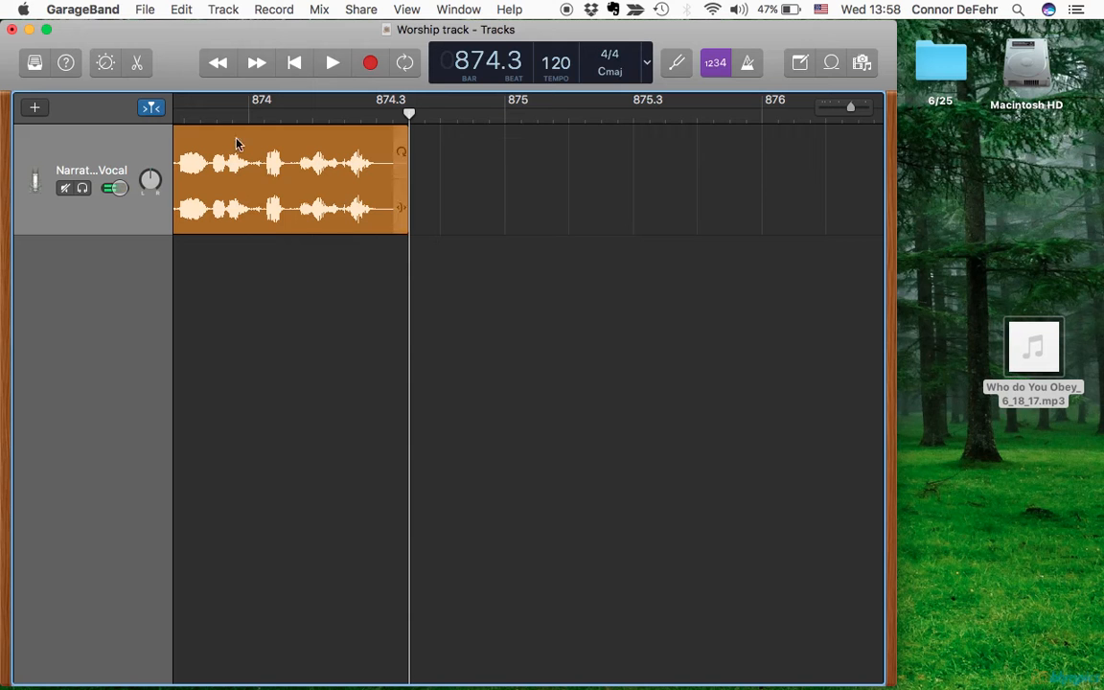
- Find the long pause between bars 868 and 869 and play through it from bar 867, beat 3
scroll(237, 153, "left", 10)
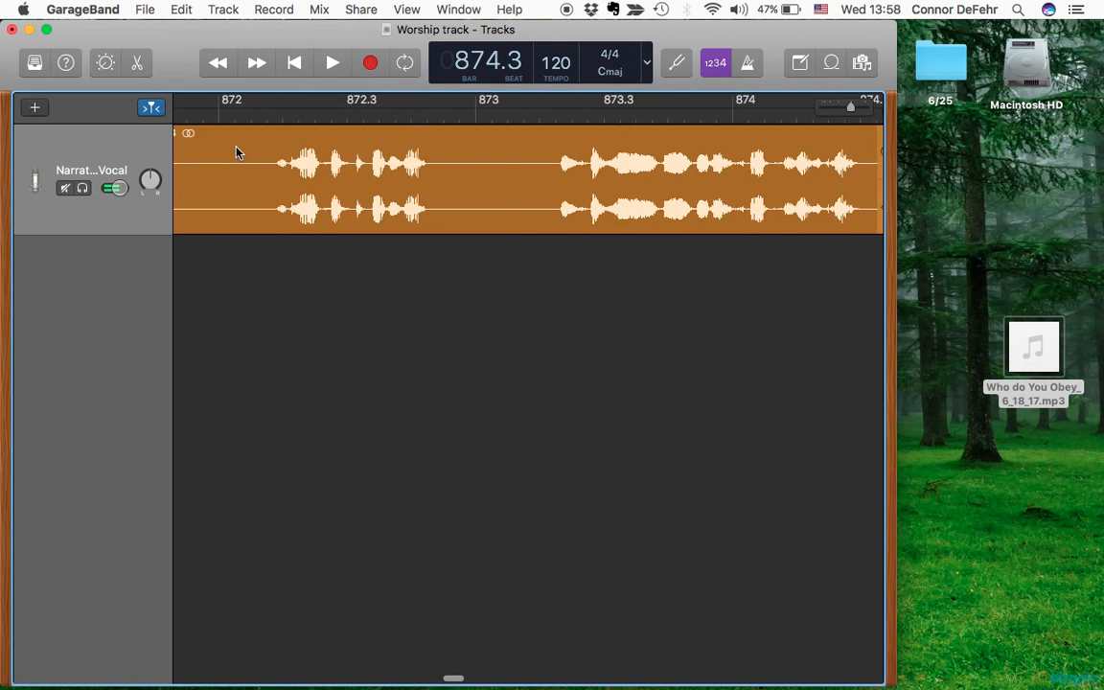
scroll(237, 154, "left", 15)
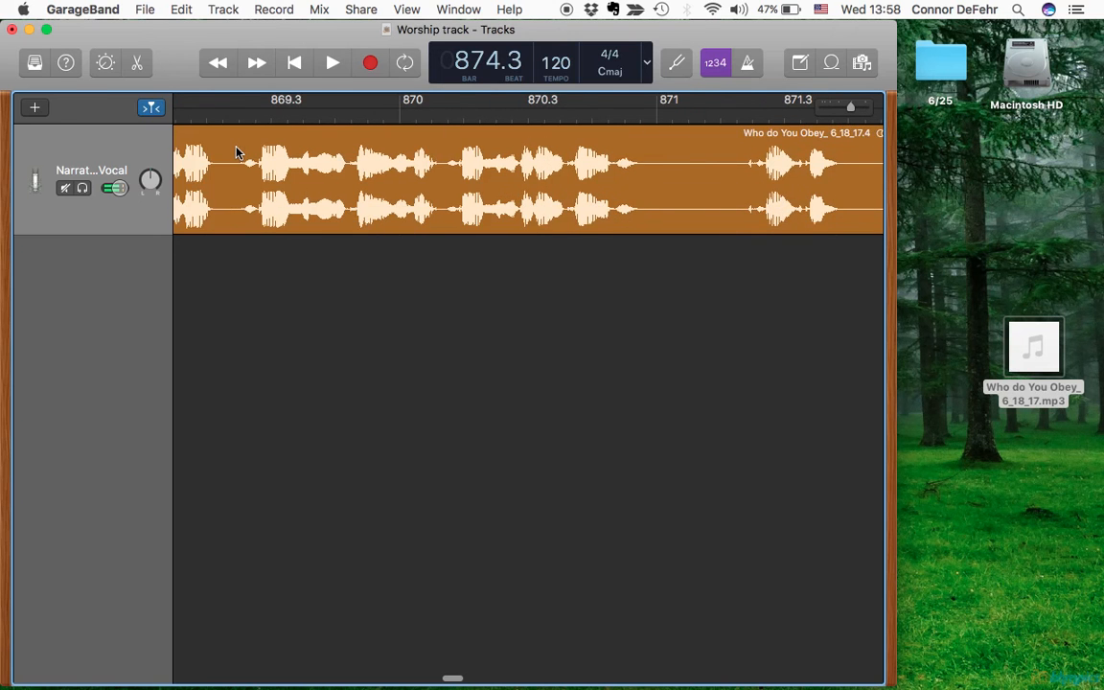
scroll(236, 153, "left", 10)
scroll(237, 153, "left", 5)
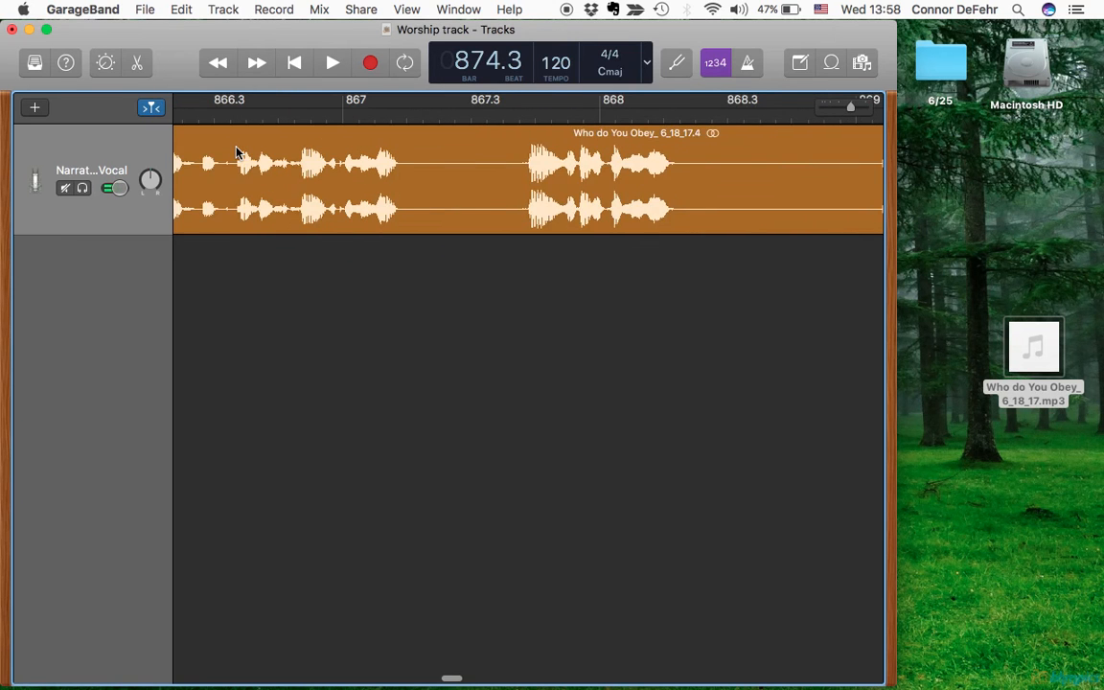
scroll(237, 154, "right", 5)
scroll(237, 153, "right", 5)
scroll(321, 137, "left", 5)
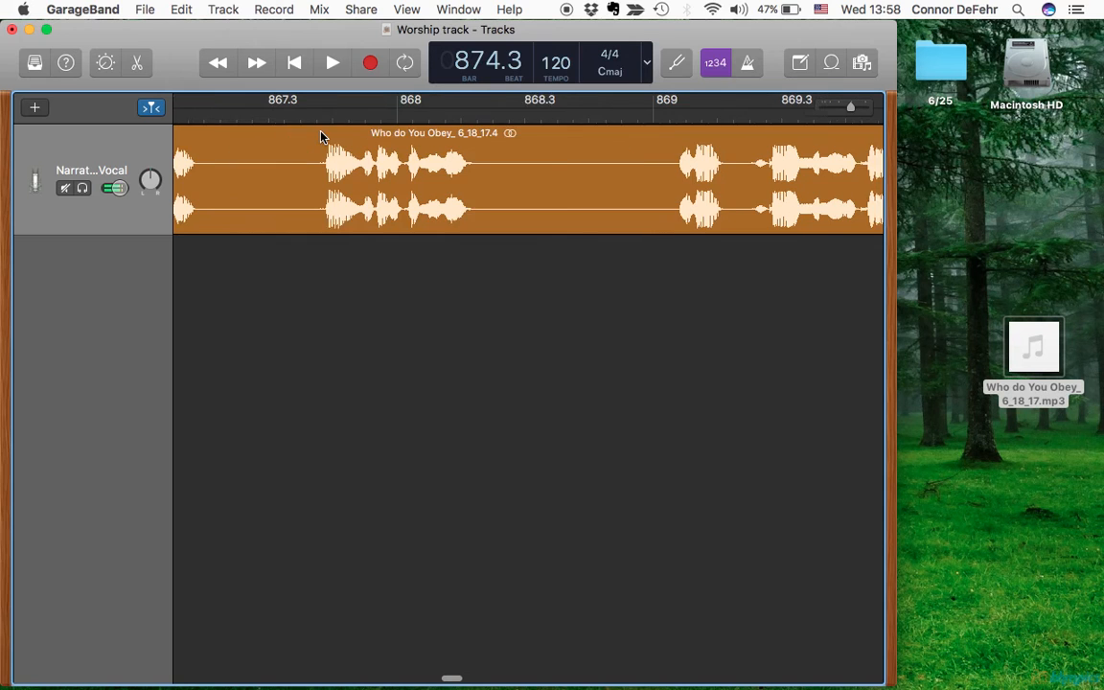
left_click(318, 116)
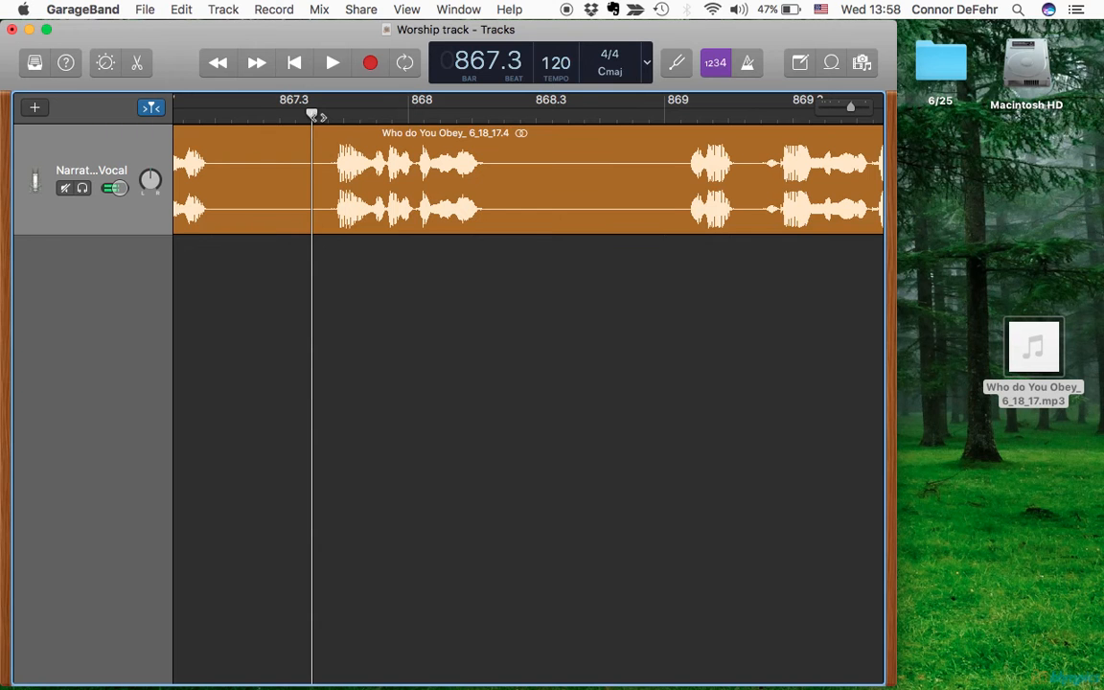
key("space")
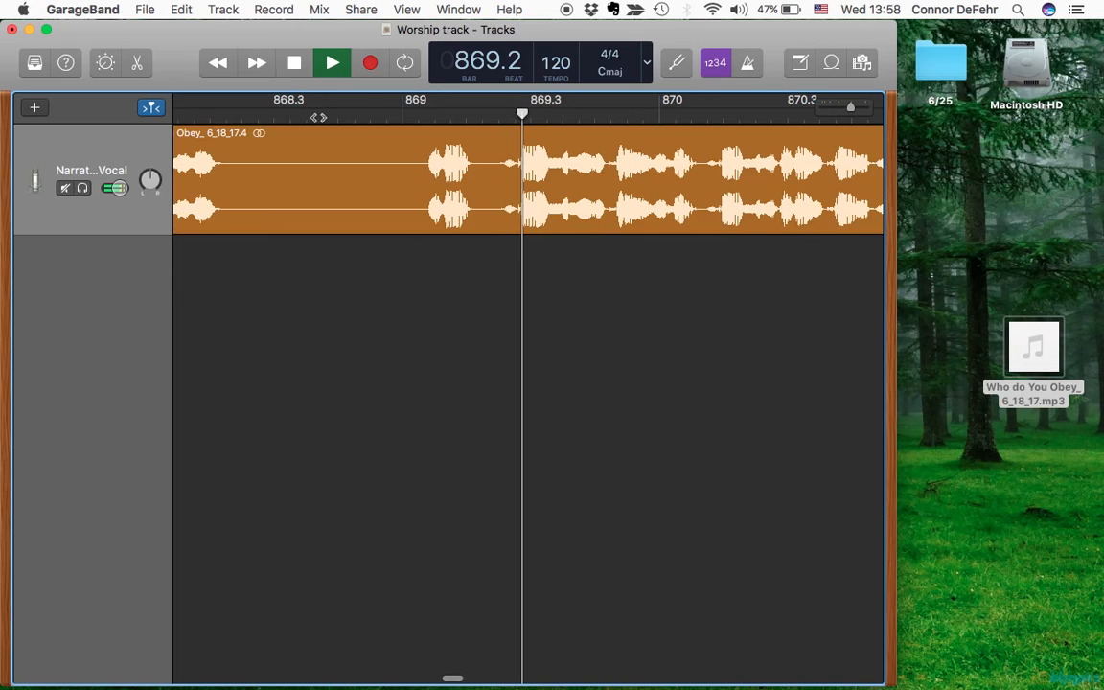
key("space")
- Split the recording at bar 868, beat 2 and at bar 869, beat 1 to isolate the silent pause
scroll(320, 118, "left", 5)
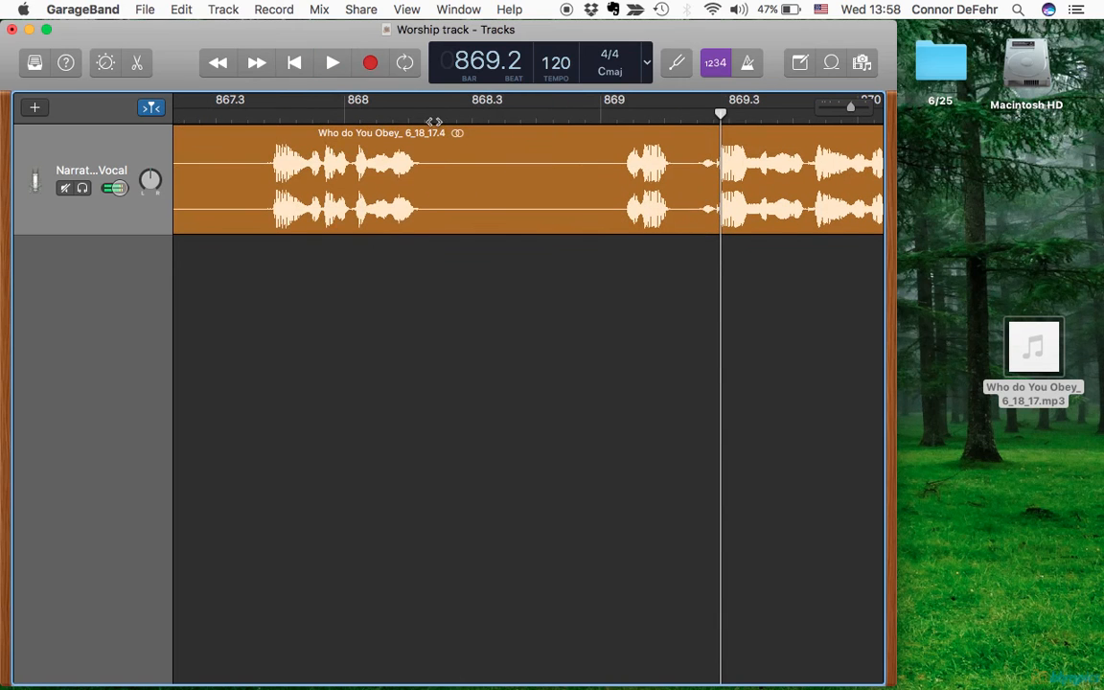
left_click(437, 117)
left_click(461, 178)
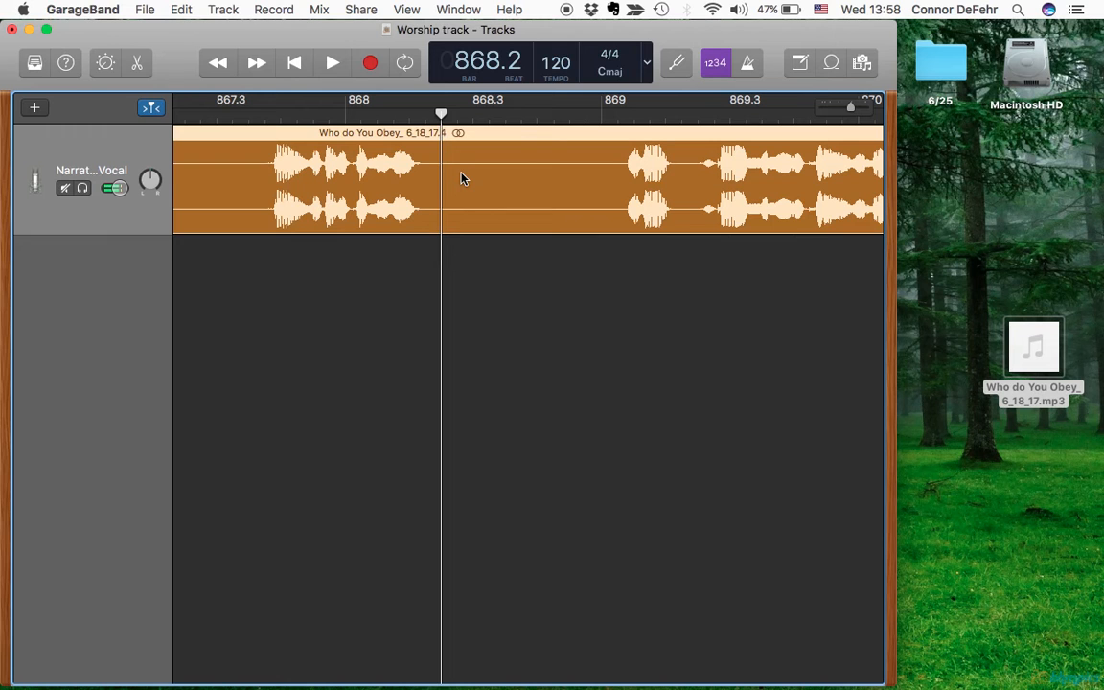
key("super+t")
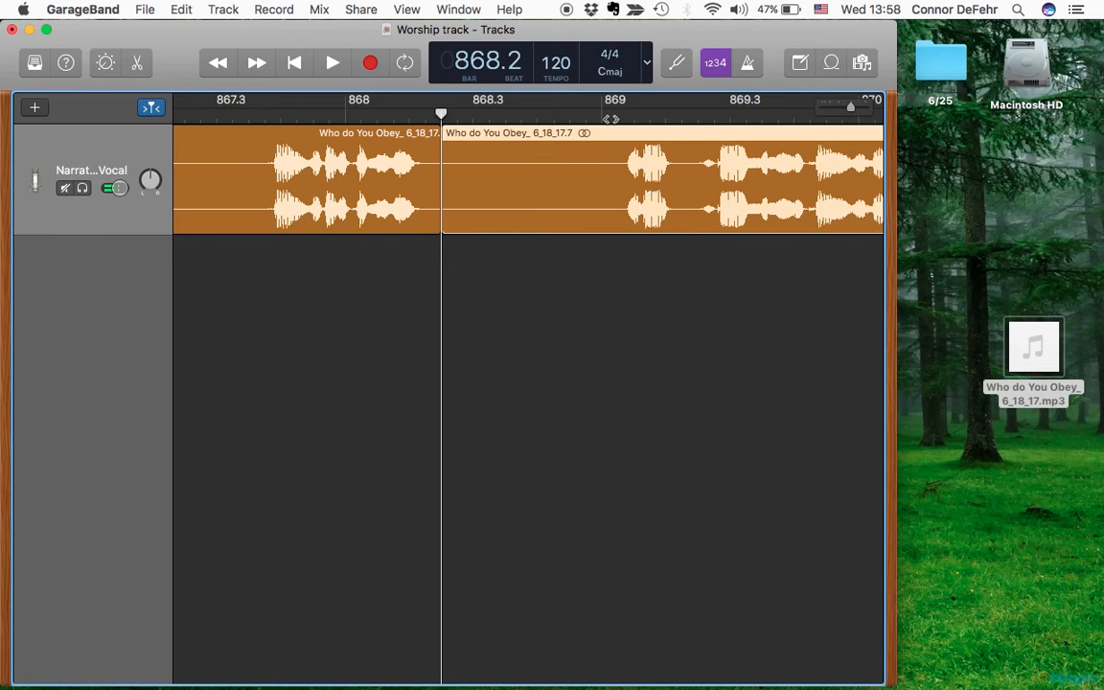
left_click(618, 115)
key("super+t")
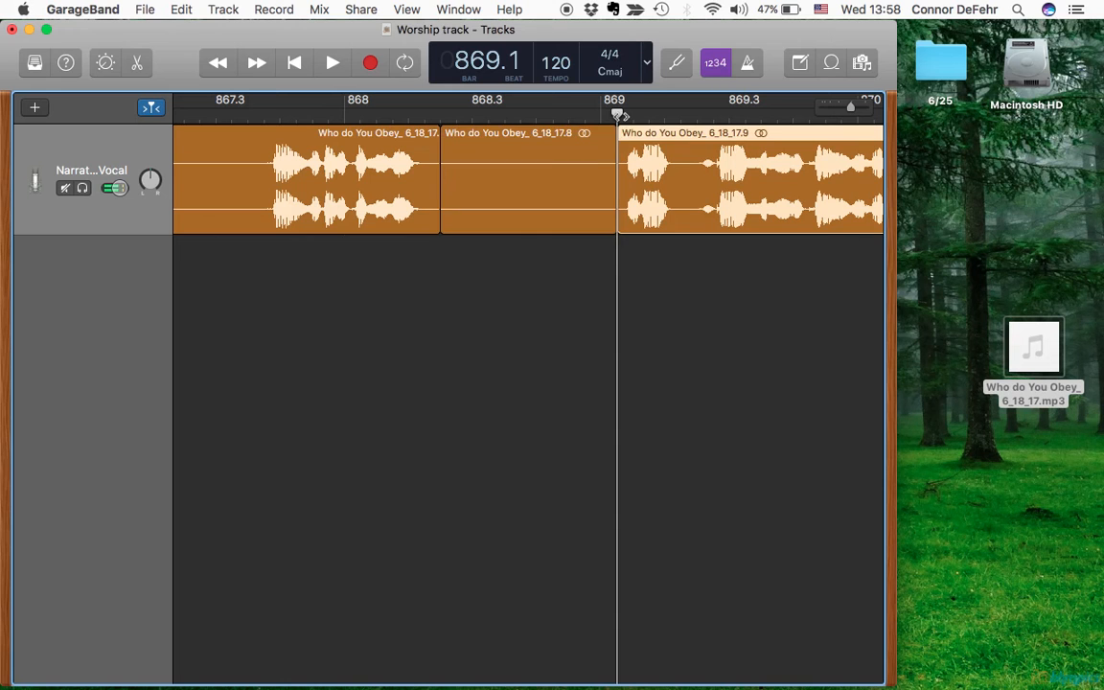
- Delete the isolated silent piece and move the following region back to 868.2.3.1 against the preceding region's end
left_click(546, 181)
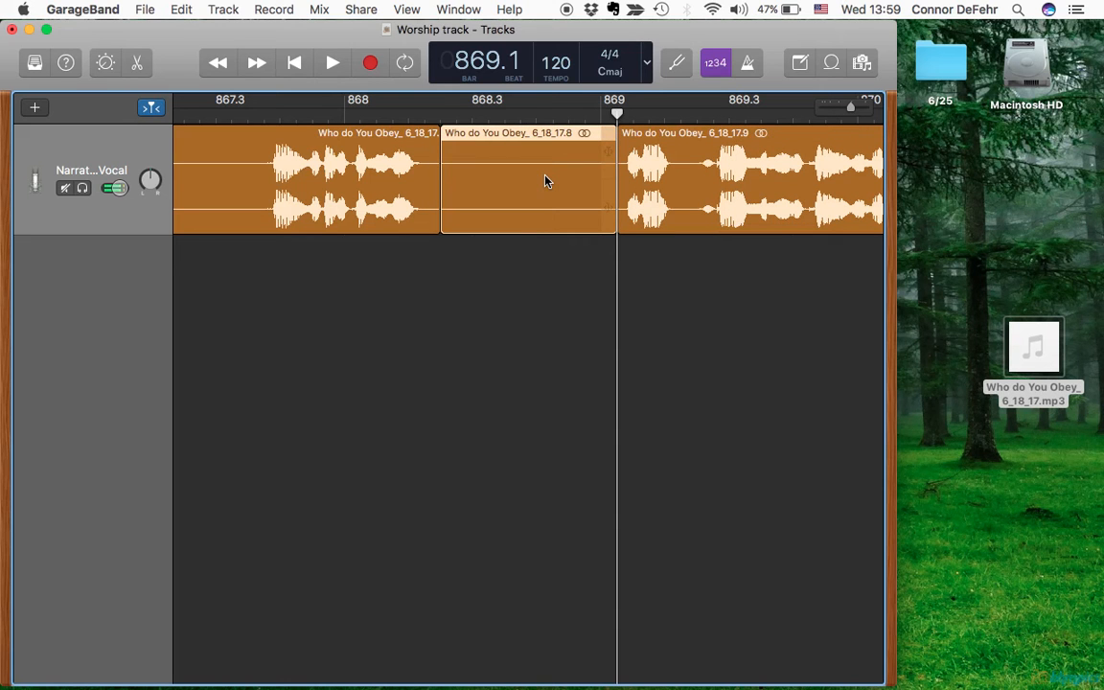
key("Delete")
left_click_drag(669, 211, 491, 197)
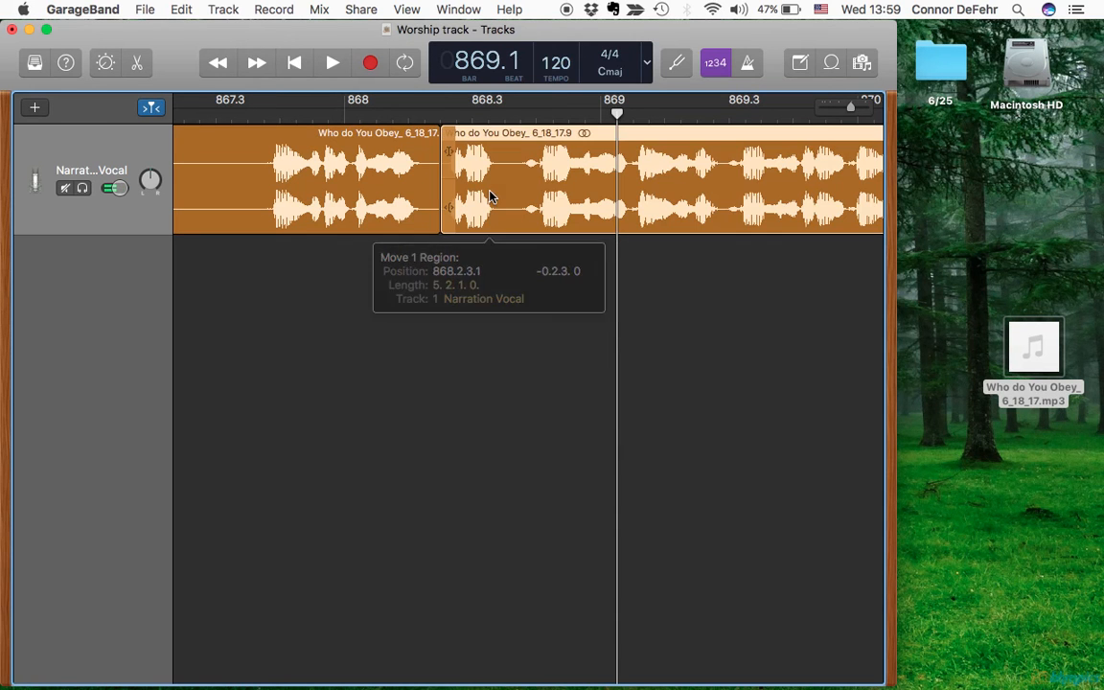
- Play across the new join from just before bar 868 to check the shortened pause
left_click(259, 112)
key("space")
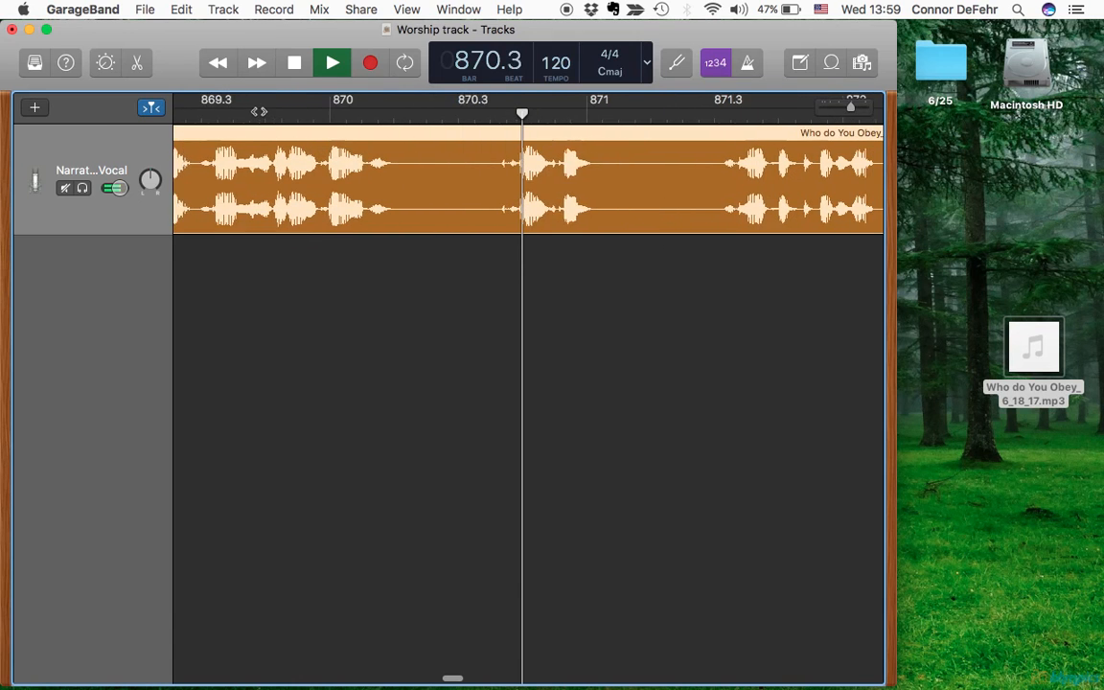
key("space")
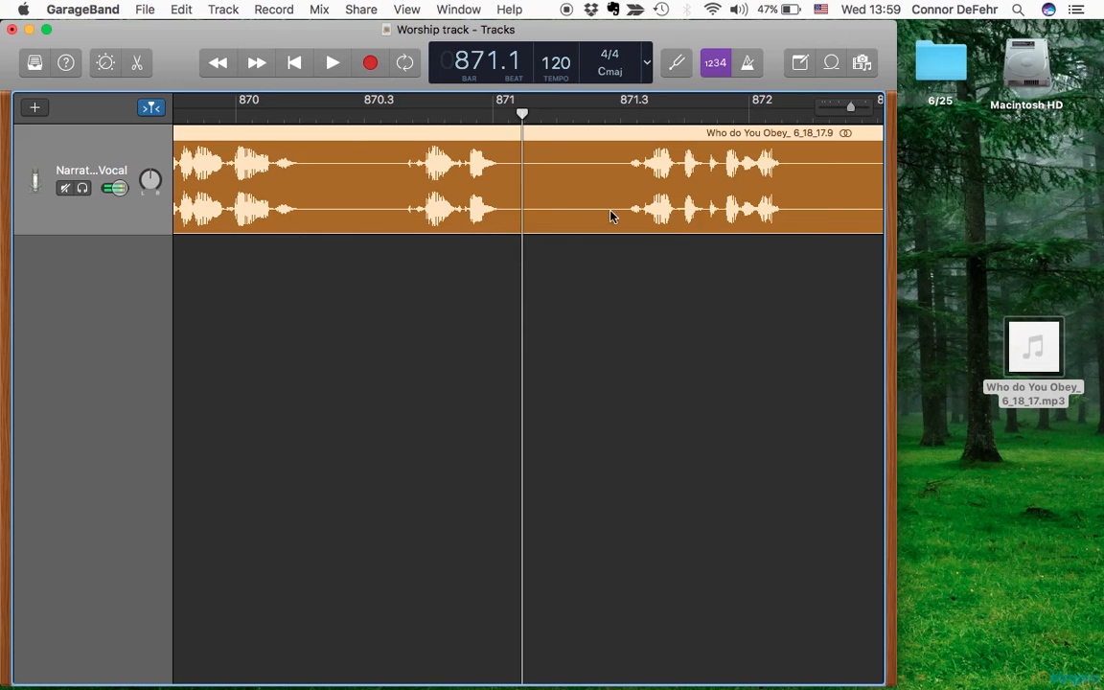
left_click_drag(847, 108, 832, 109)
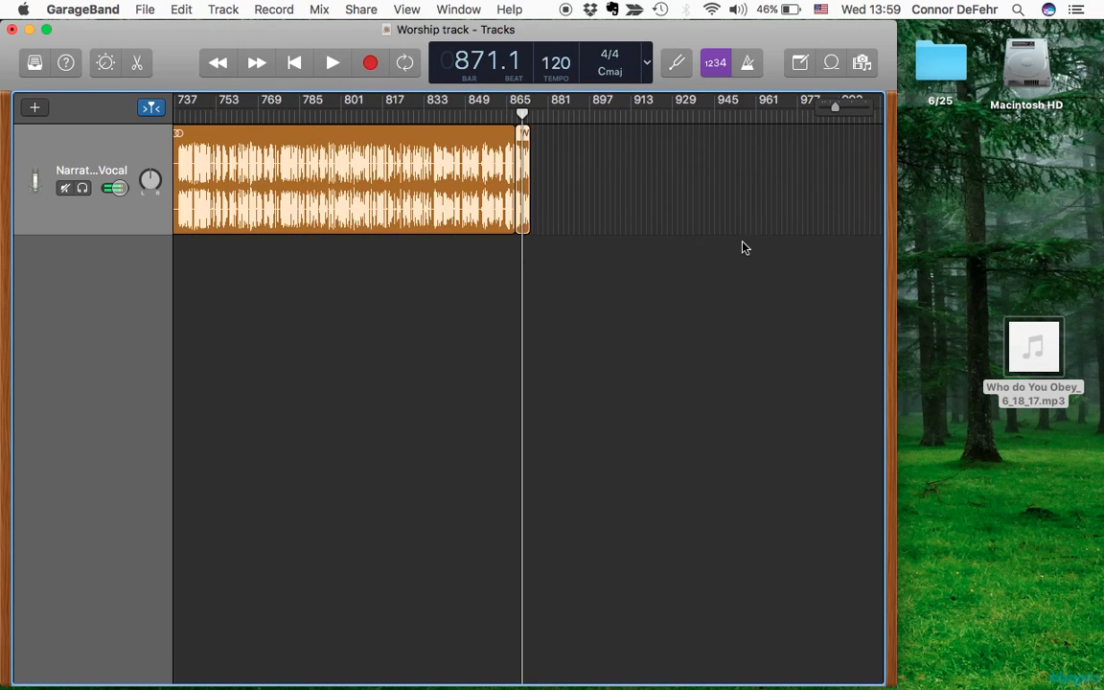
scroll(742, 247, "left", 5)
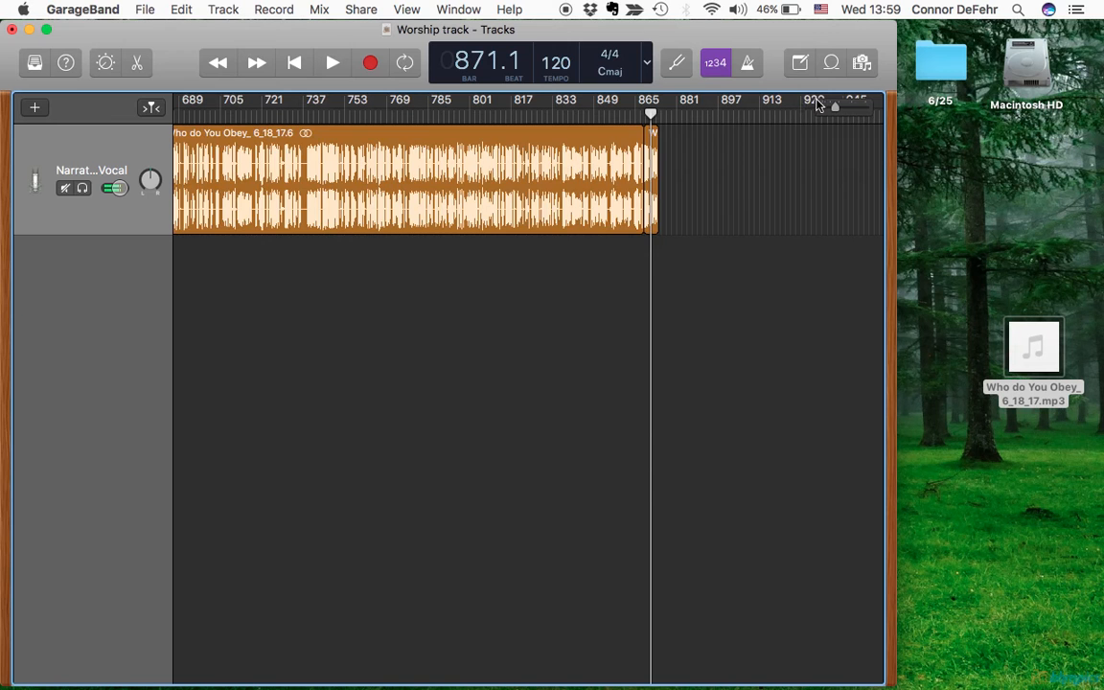
- Turn on the cycle area and stretch it from bar 1 across the whole recording
scroll(742, 194, "left", 8)
left_click_drag(837, 109, 820, 108)
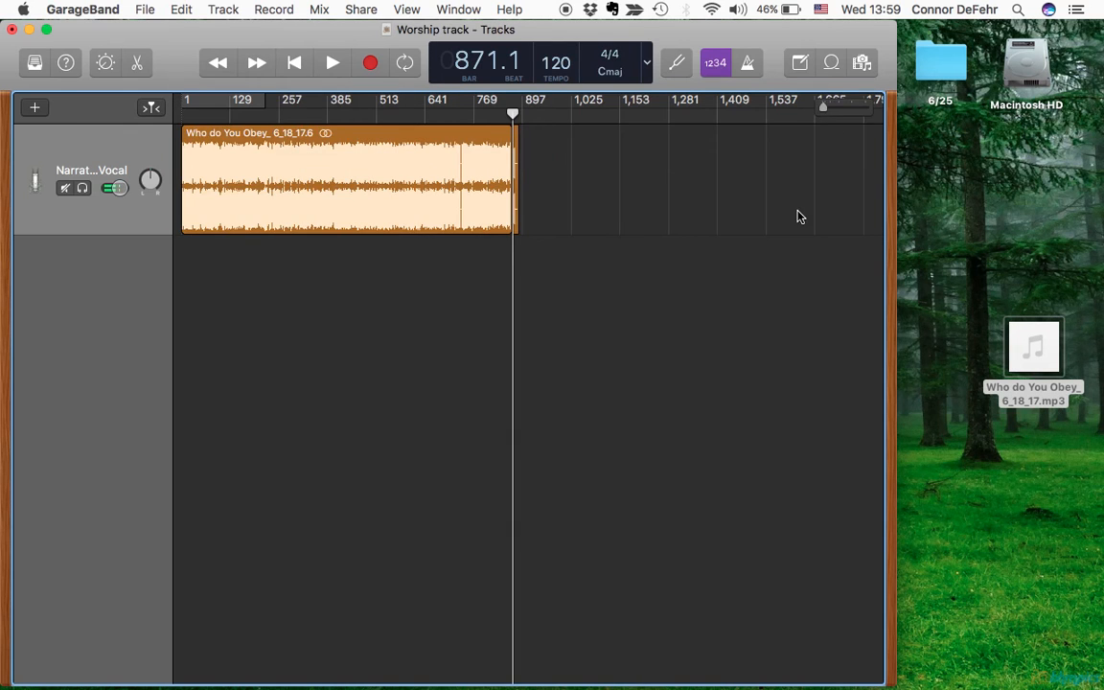
left_click(227, 102)
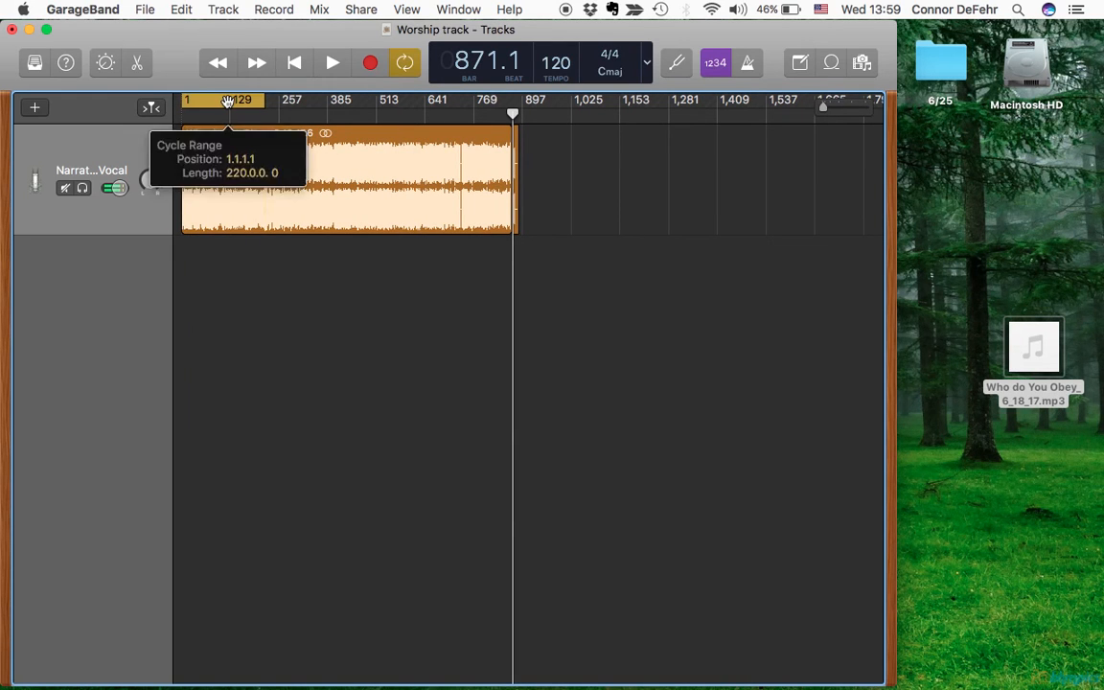
left_click_drag(251, 103, 281, 103)
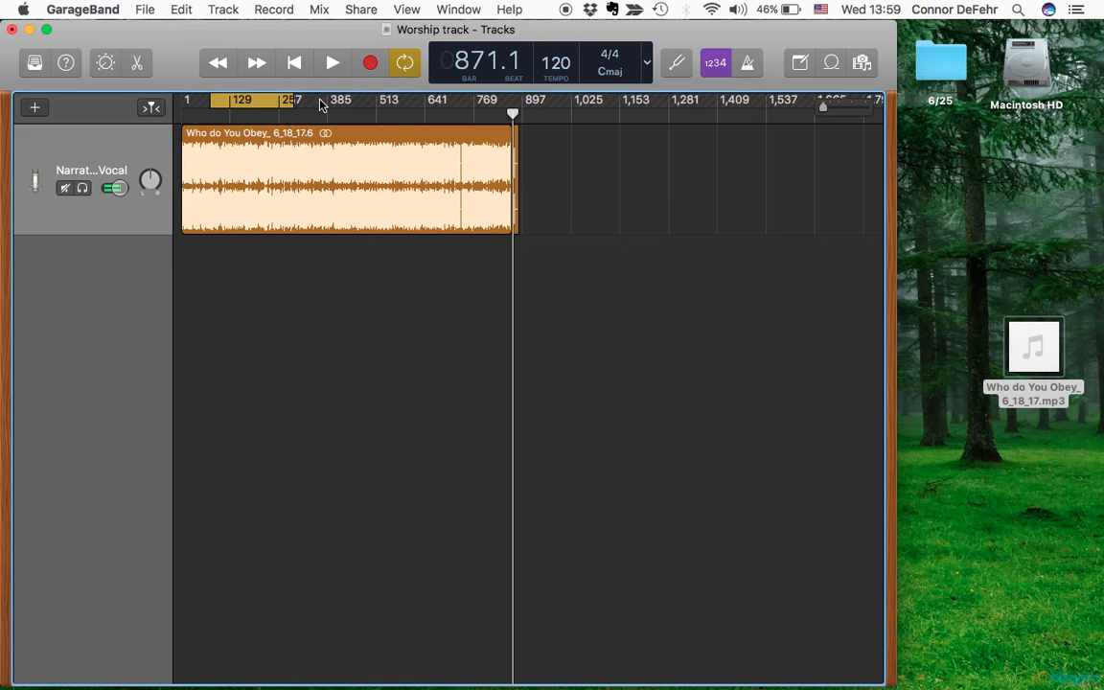
left_click_drag(317, 103, 514, 111)
left_click_drag(320, 106, 184, 127)
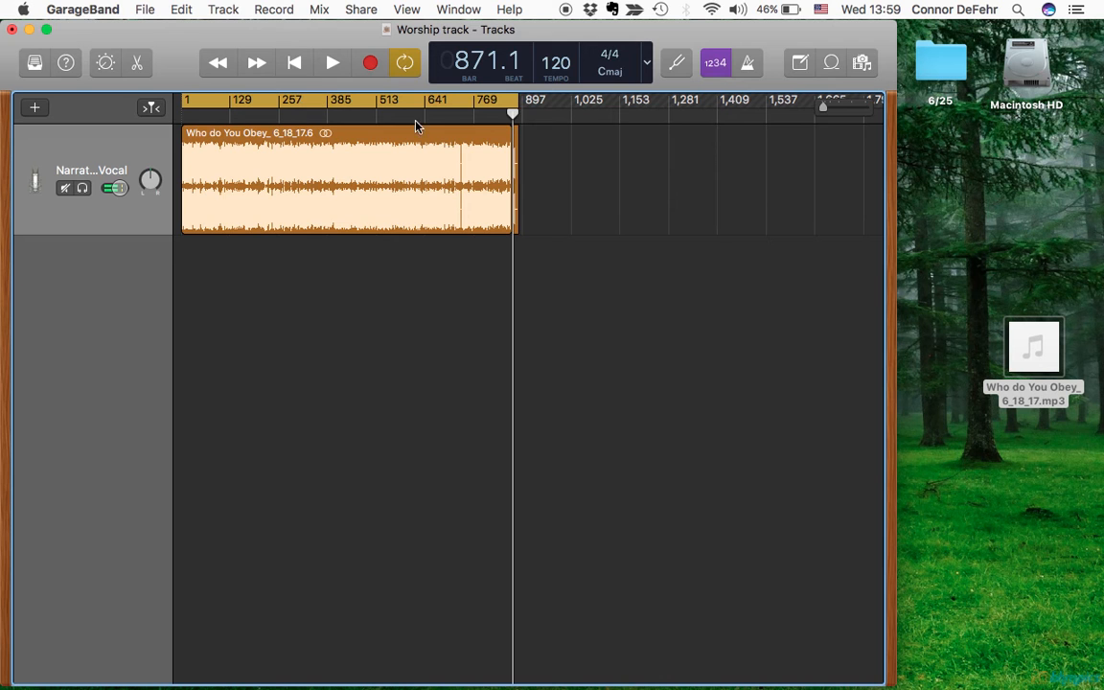
- Trim the cycle area's end back to the end of the last region, just before bar 874
left_click_drag(514, 112, 516, 116)
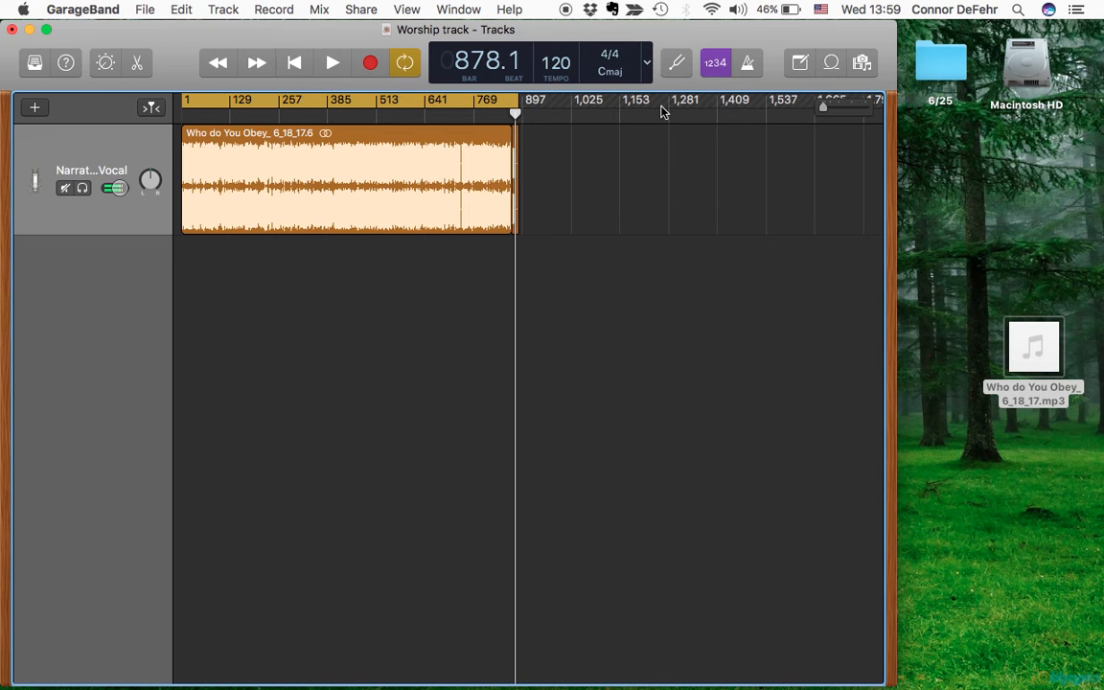
left_click_drag(823, 110, 847, 115)
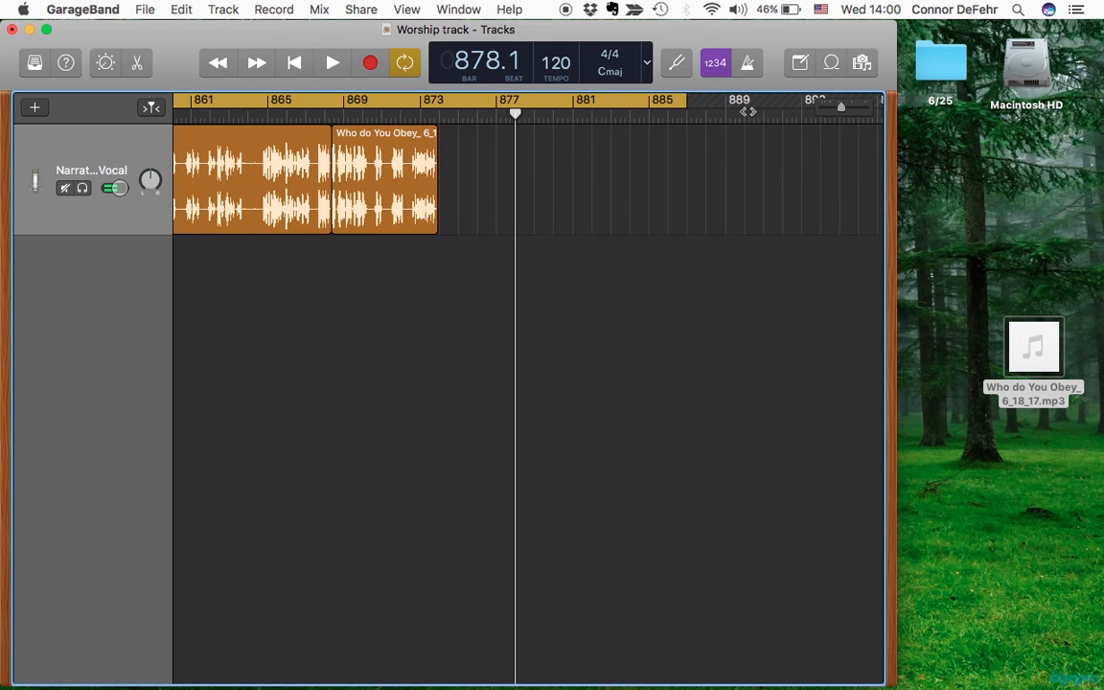
left_click_drag(688, 102, 442, 115)
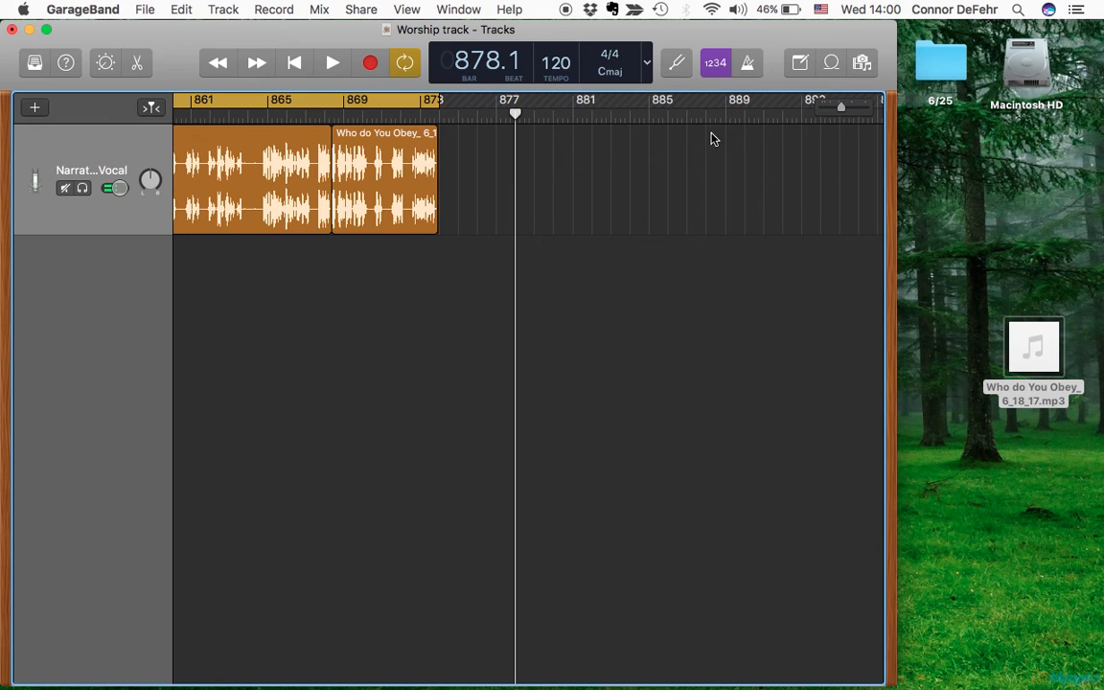
left_click_drag(837, 105, 846, 108)
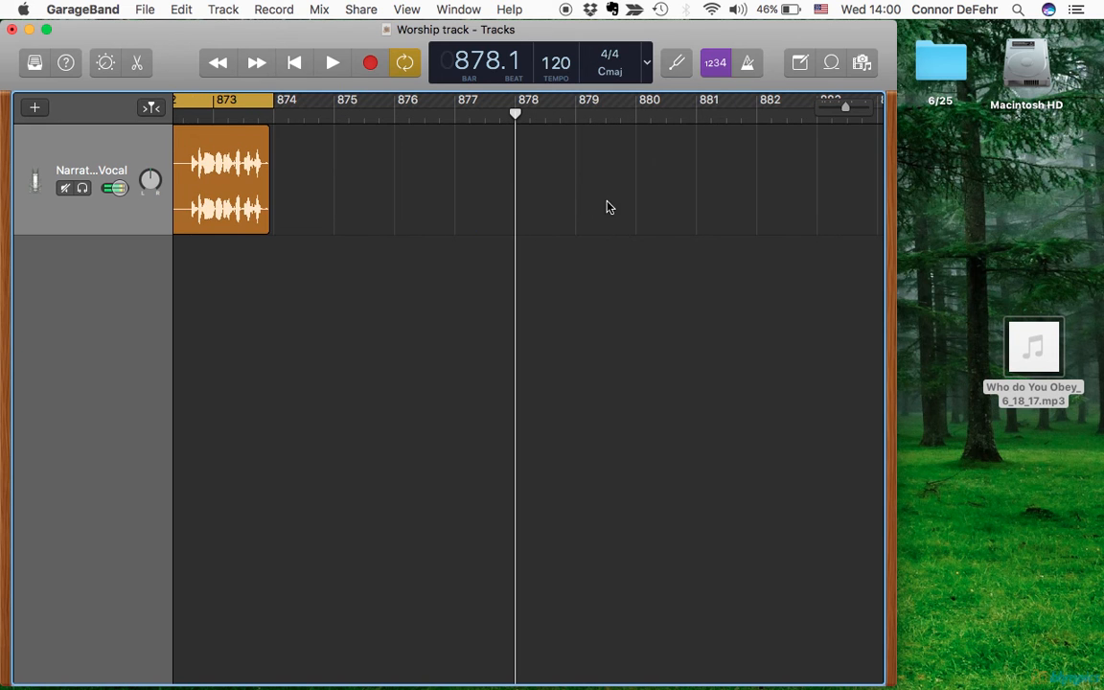
scroll(539, 308, "left", 3)
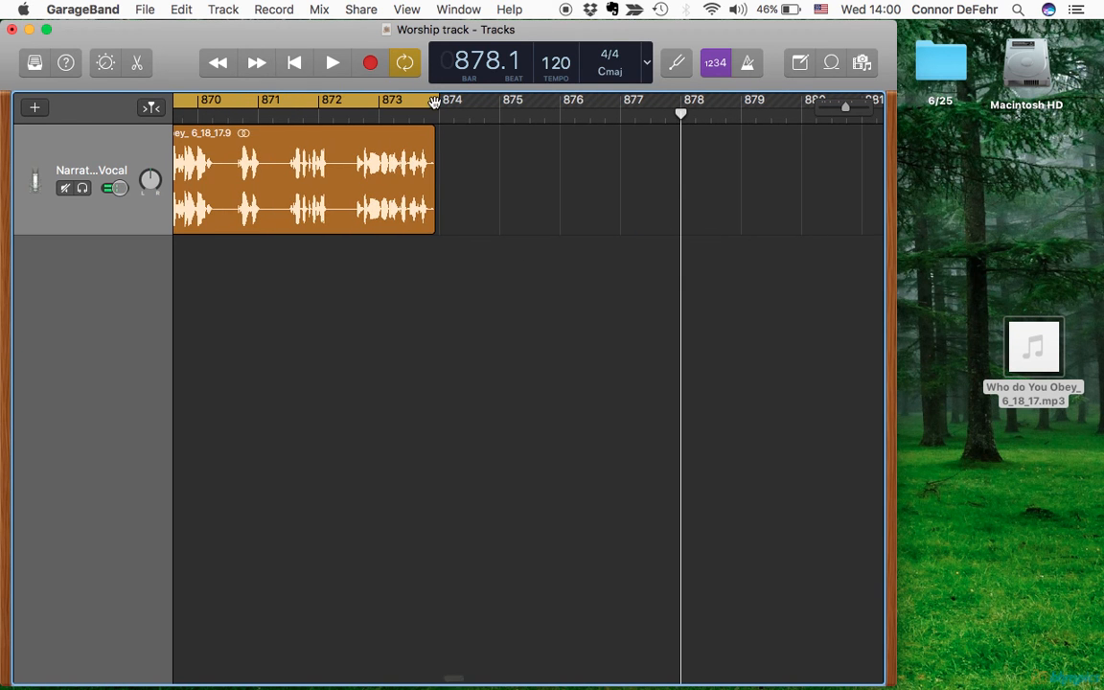
left_click_drag(437, 100, 433, 99)
- Start exporting the song to disk and name the export "Who Do You Obey? 6.18.17"
left_click(363, 10)
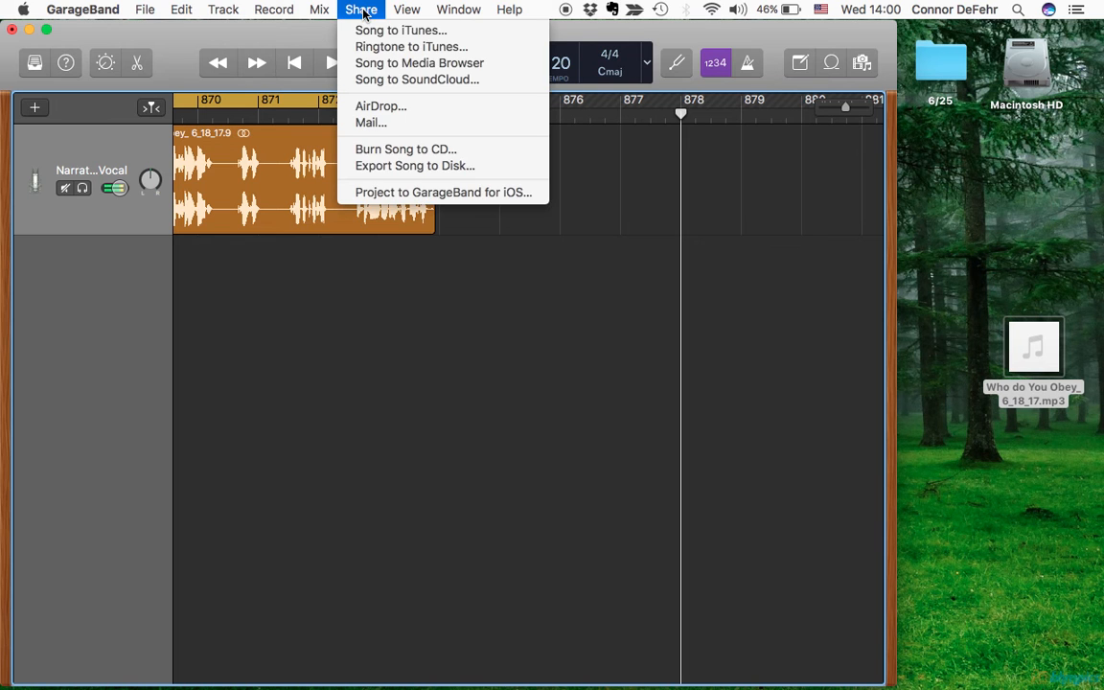
left_click(400, 169)
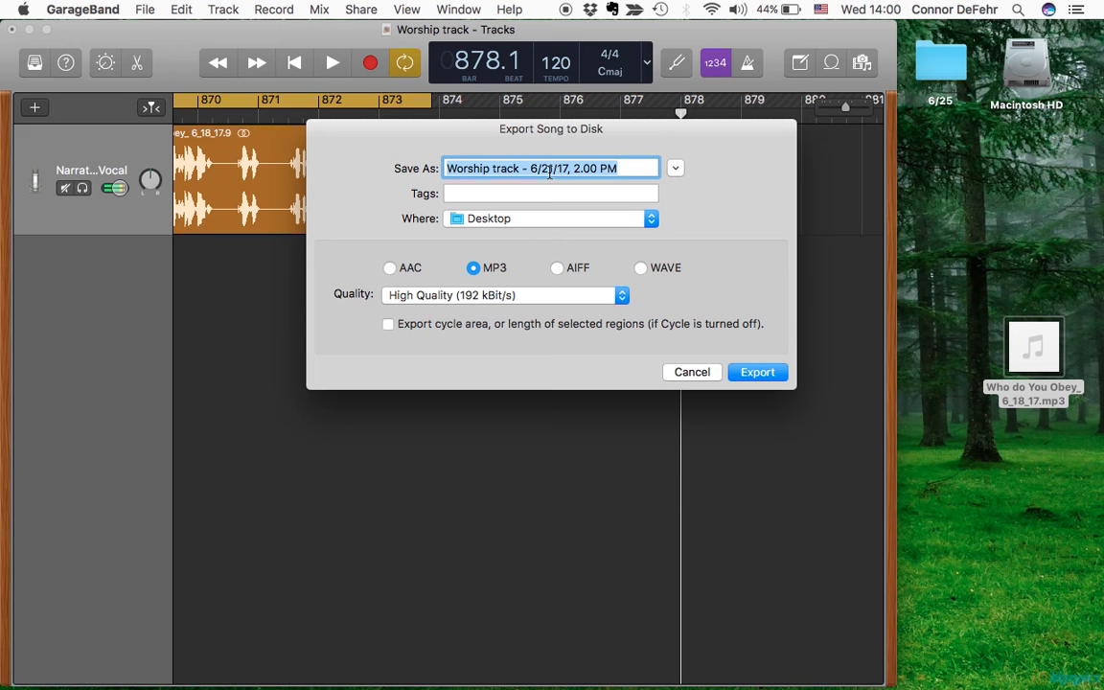
type("Whp D")
key("BackSpace")
key("BackSpace")
key("BackSpace")
type("o Do You P")
key("BackSpace")
type("Obey?")
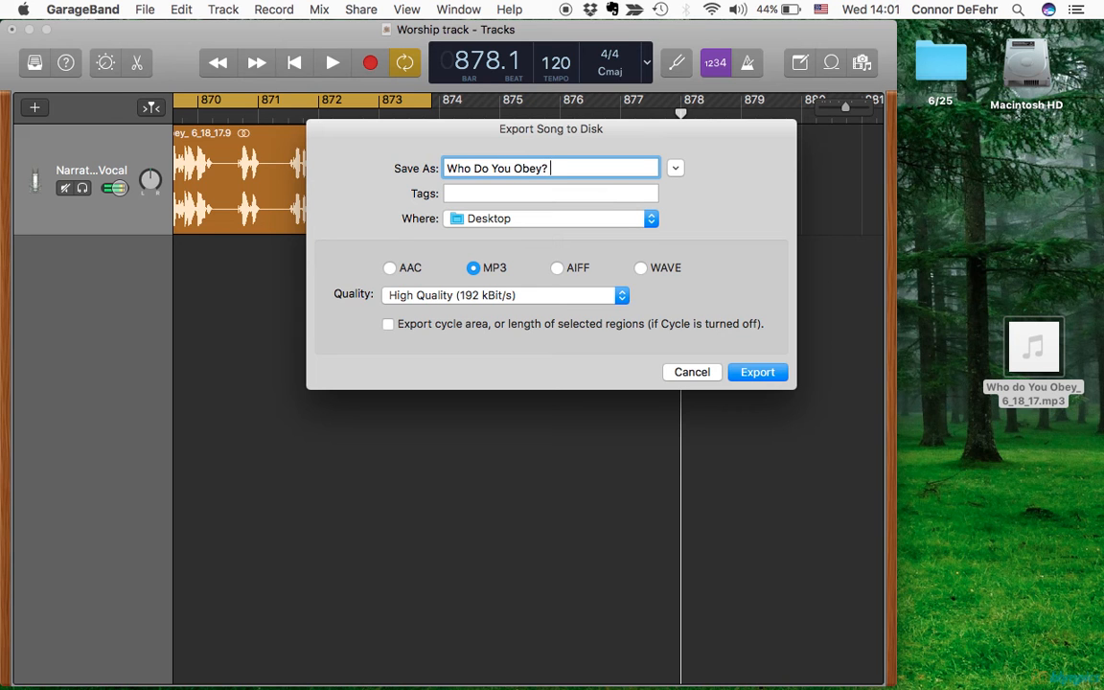
type(" 6.18.17")
- Limit the export to the cycle area and tag the exported file Red
left_click(500, 191)
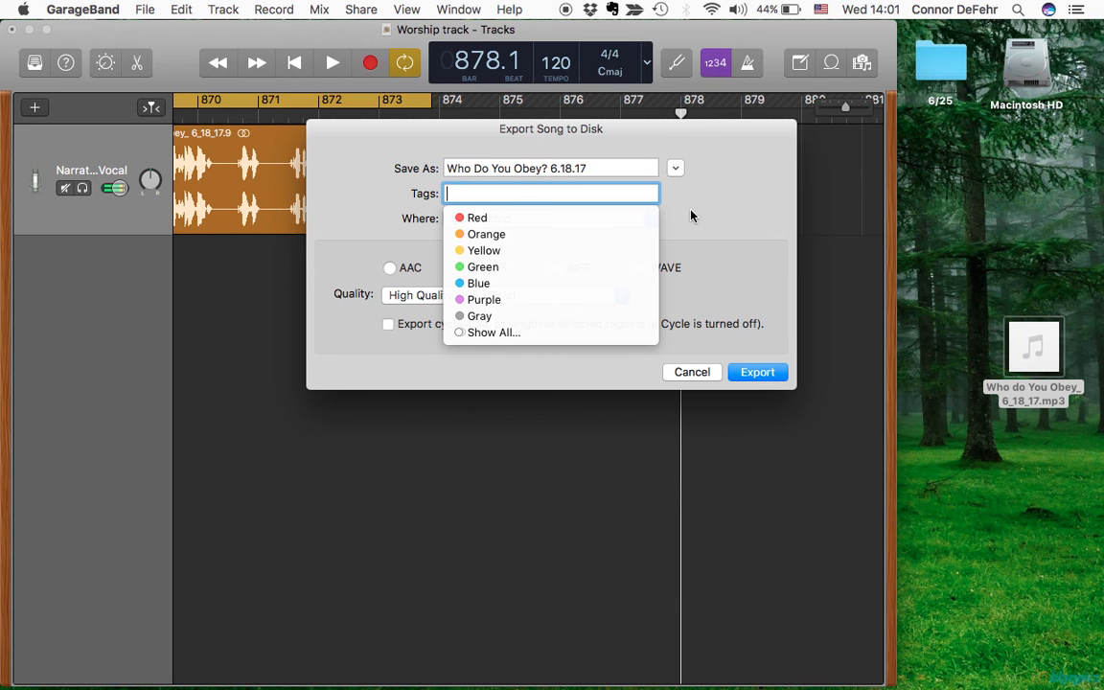
left_click(721, 222)
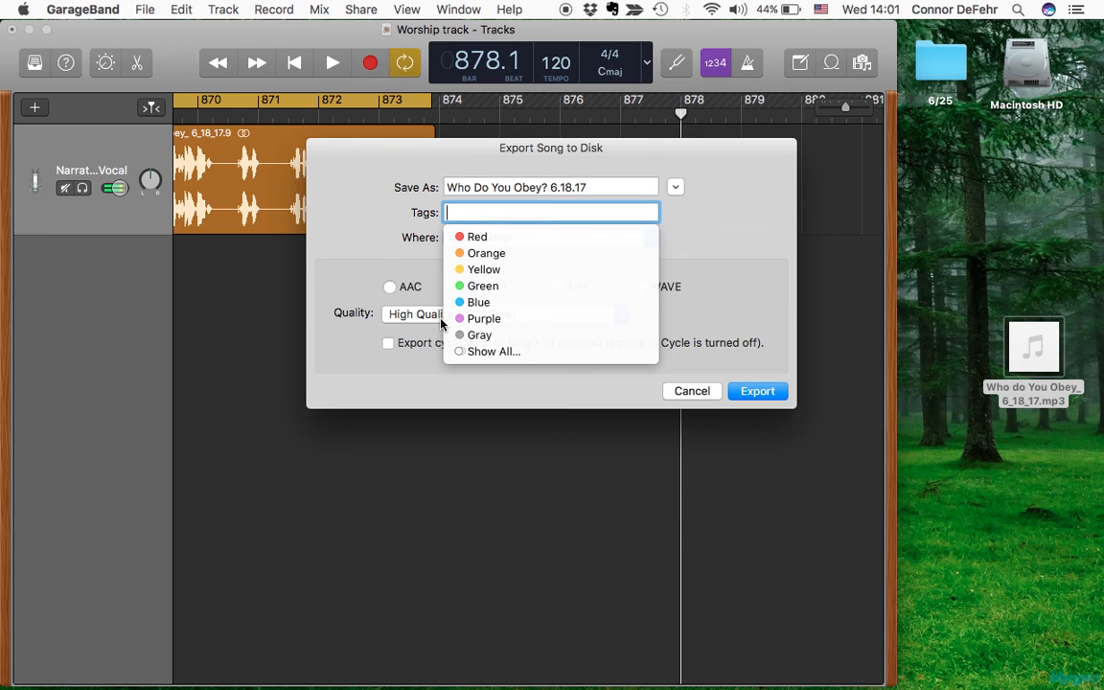
left_click(388, 344)
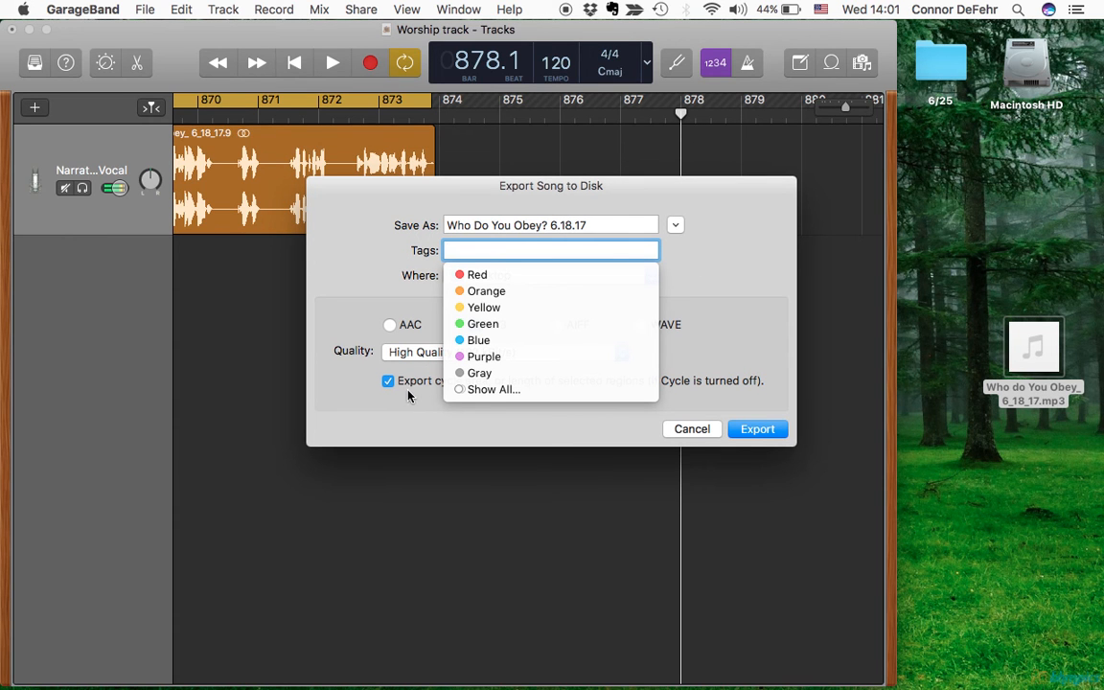
left_click(479, 275)
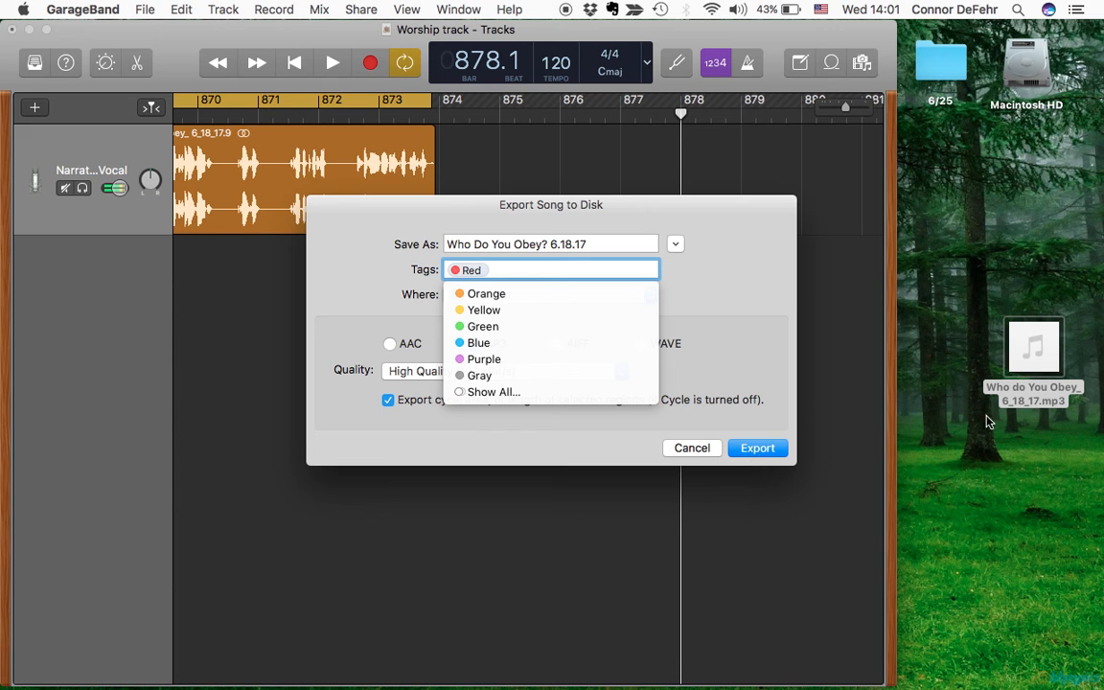
- Switch to Firefox and let the unresponsive Facebook script continue
left_click(999, 462)
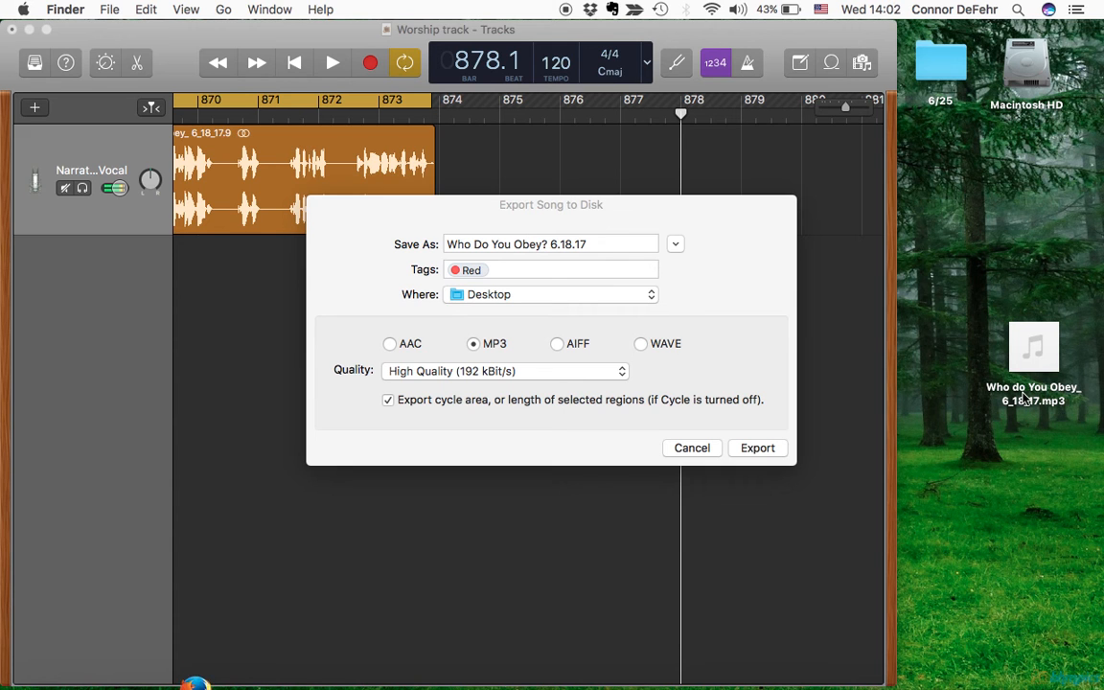
key("ctrl+Right")
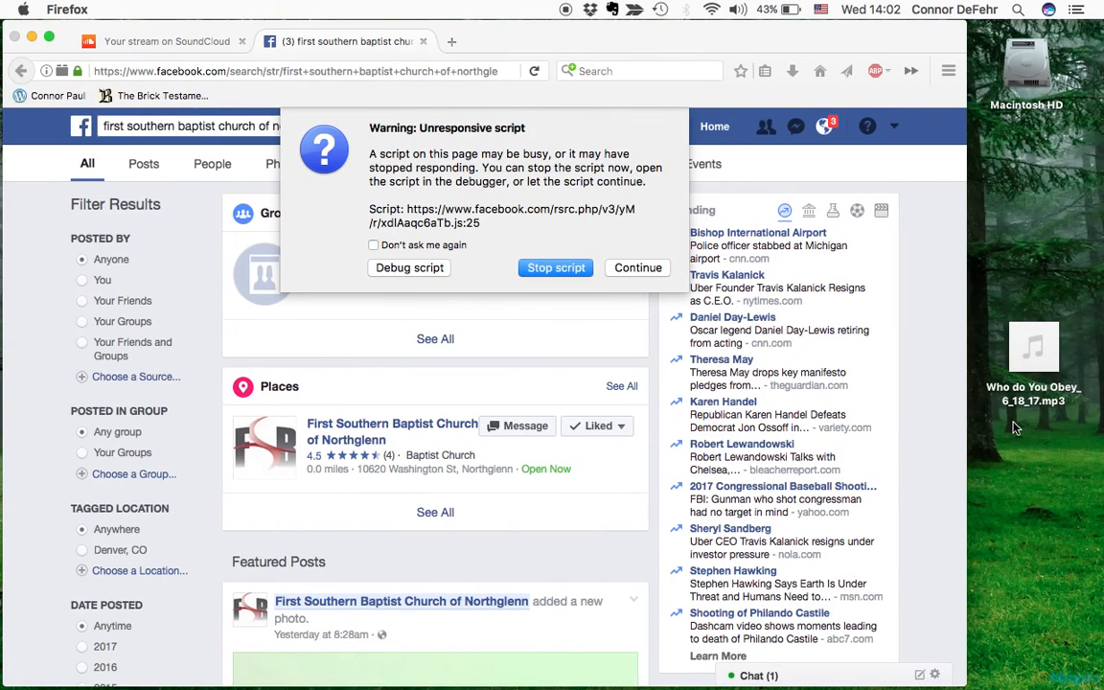
left_click(1033, 406)
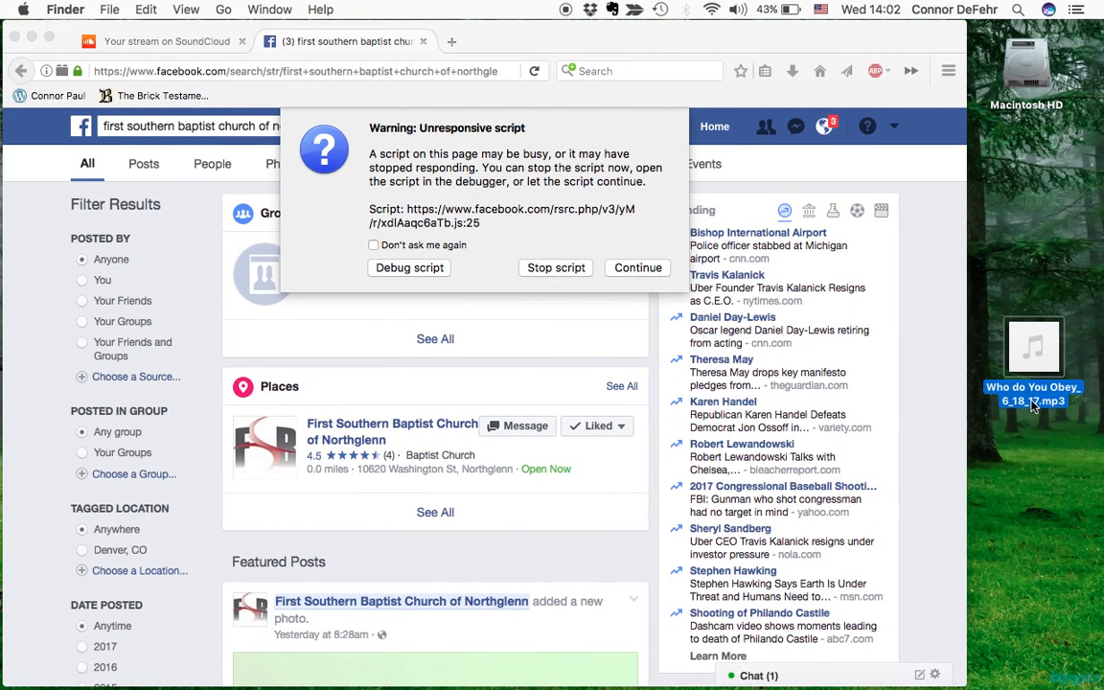
left_click(634, 267)
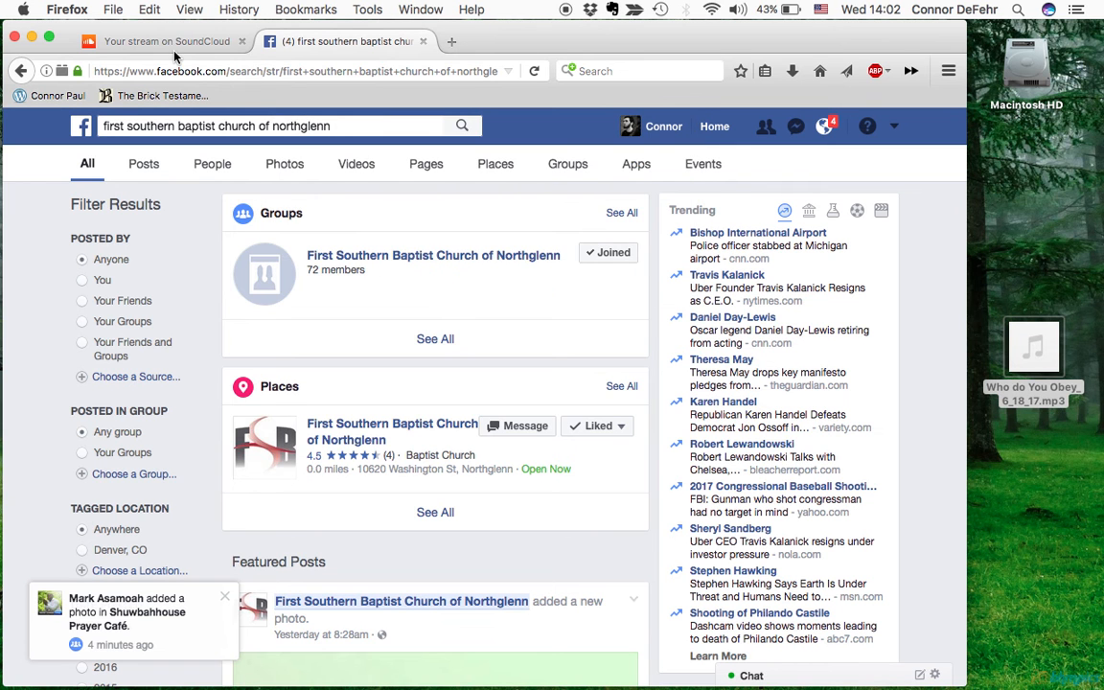
- Upload the desktop file "Who do You Obey_ 6_18_17.mp3" to SoundCloud
left_click(167, 42)
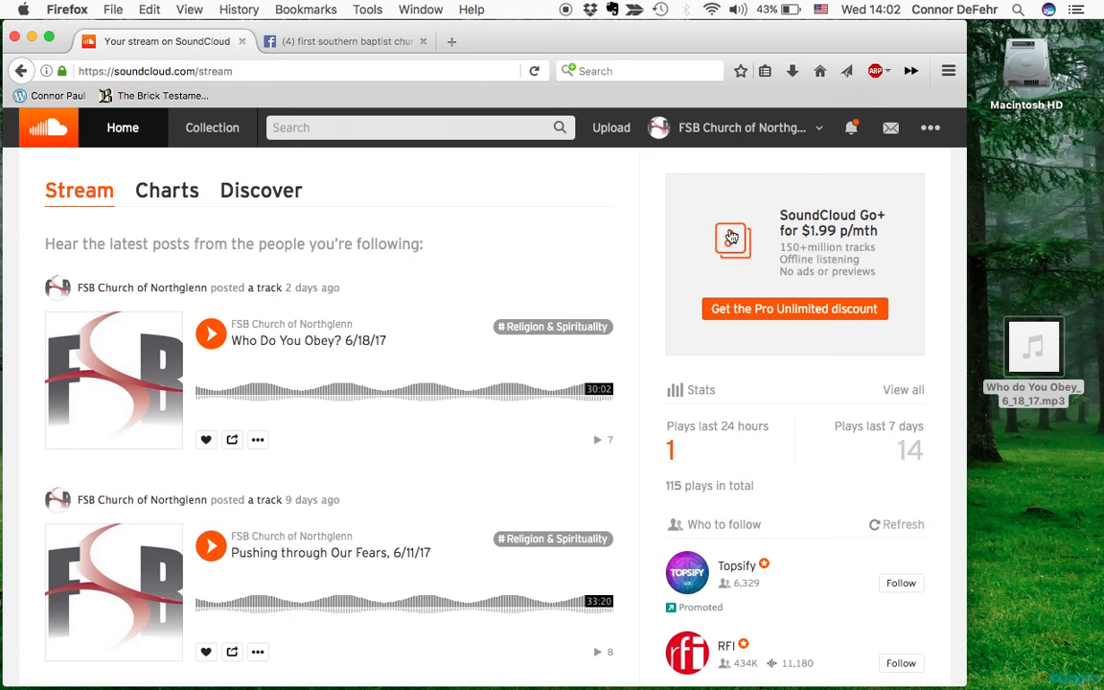
left_click(611, 131)
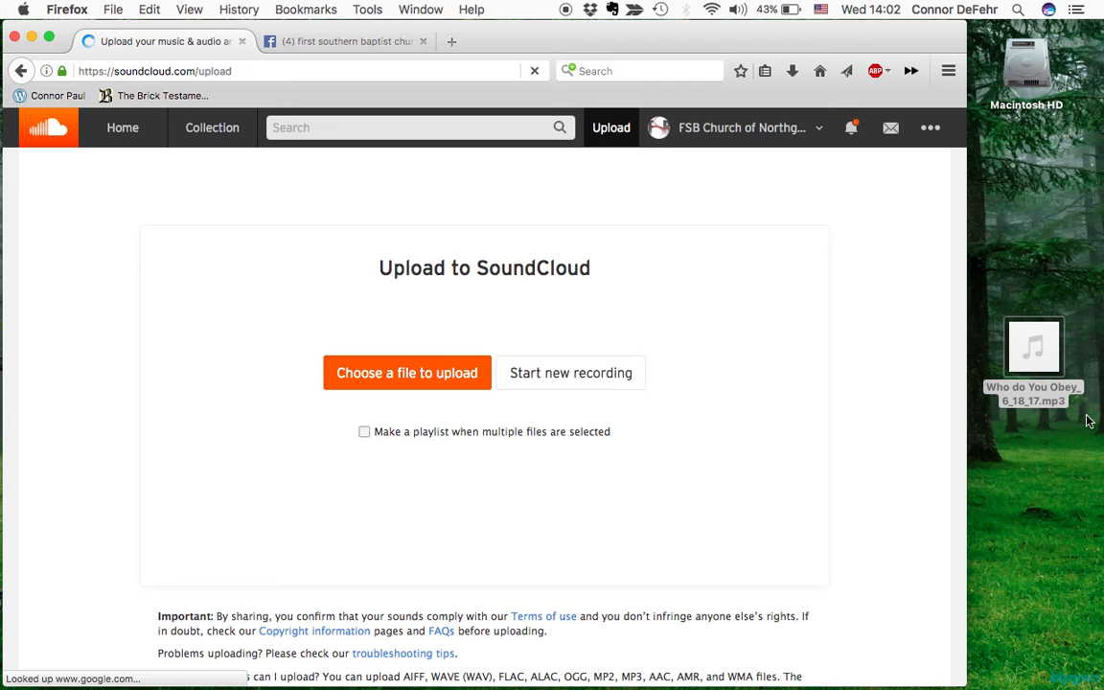
left_click_drag(1054, 396, 486, 422)
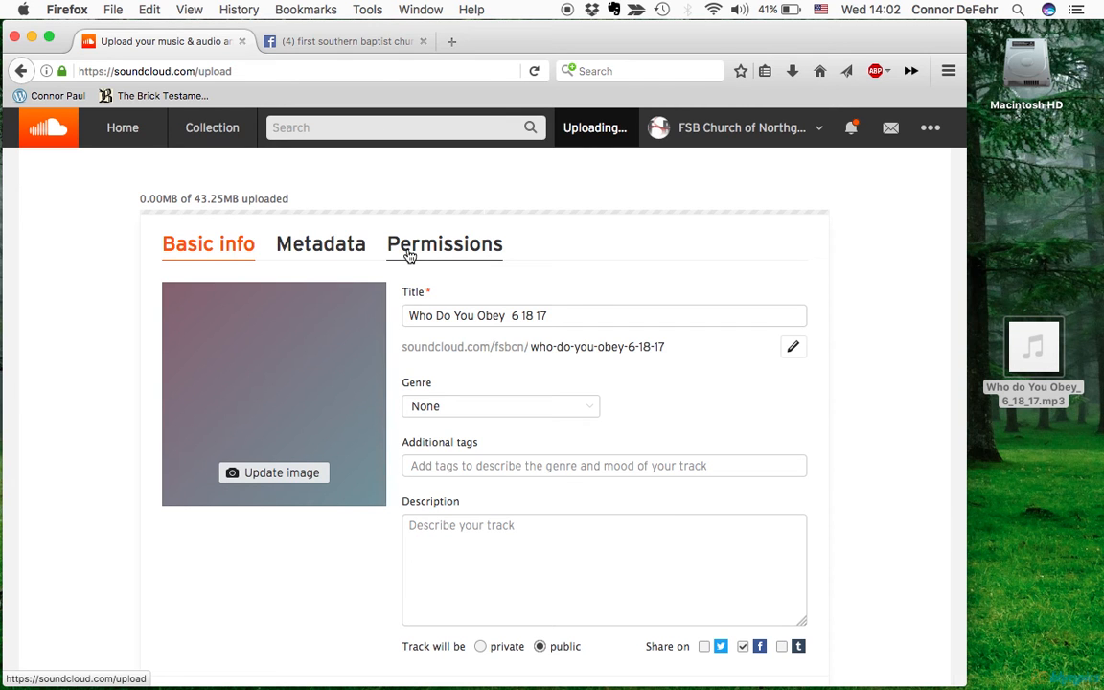
- Set the uploaded track's genre to Religion & Spirituality
left_click(534, 315)
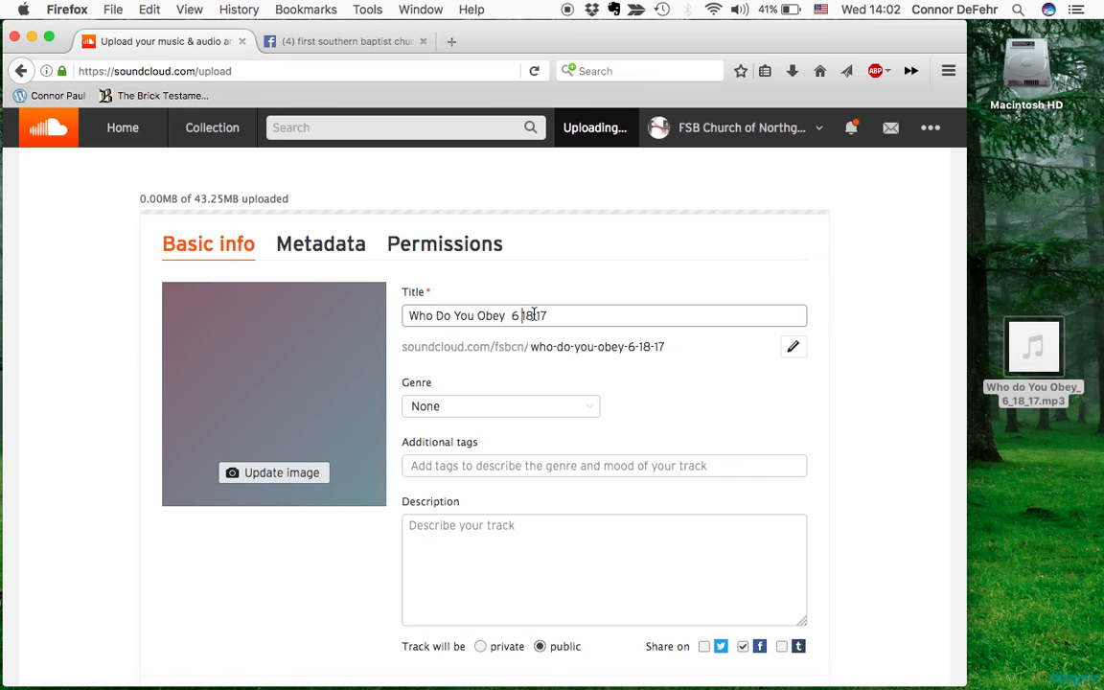
scroll(579, 412, "down", 1)
scroll(579, 412, "down", 2)
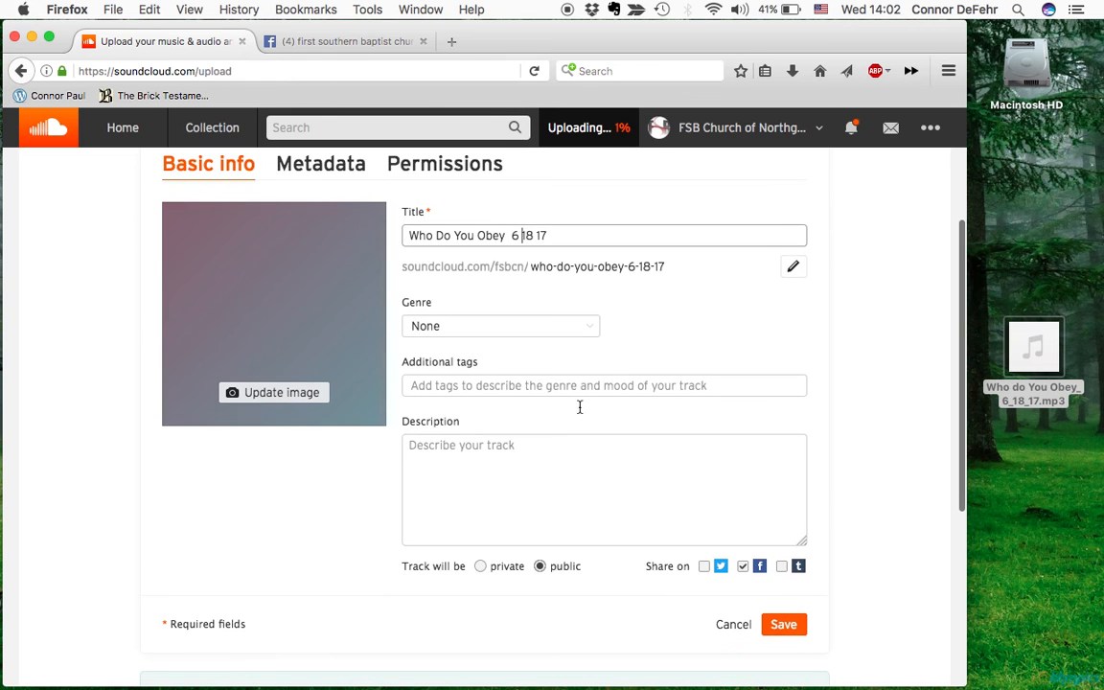
left_click(494, 327)
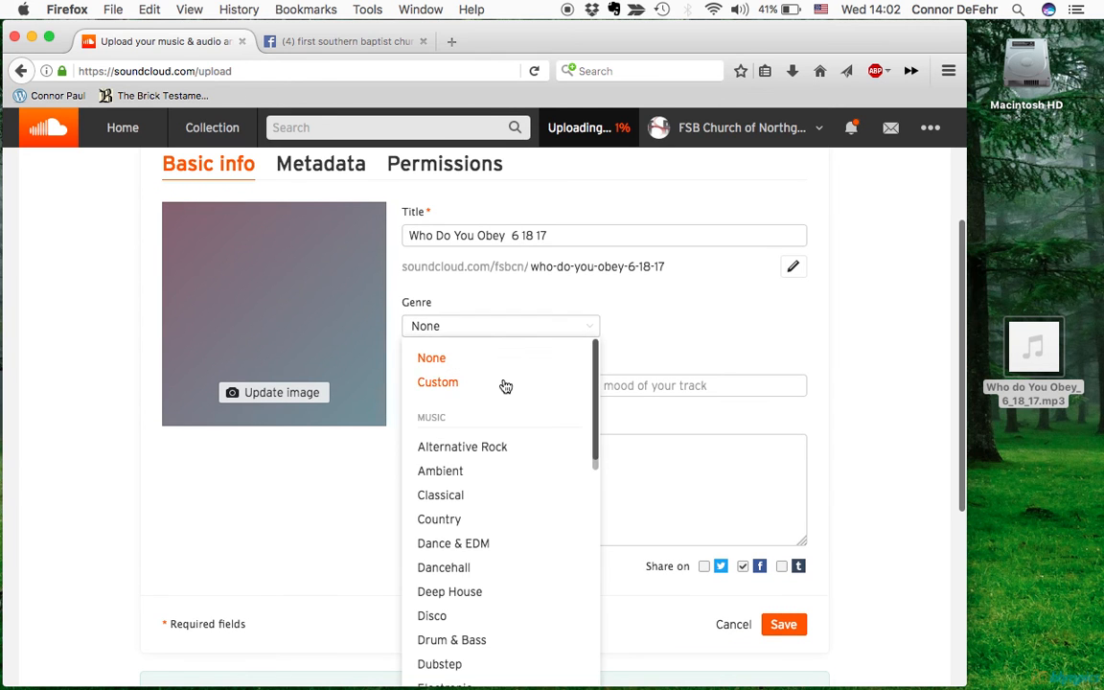
scroll(513, 513, "down", 10)
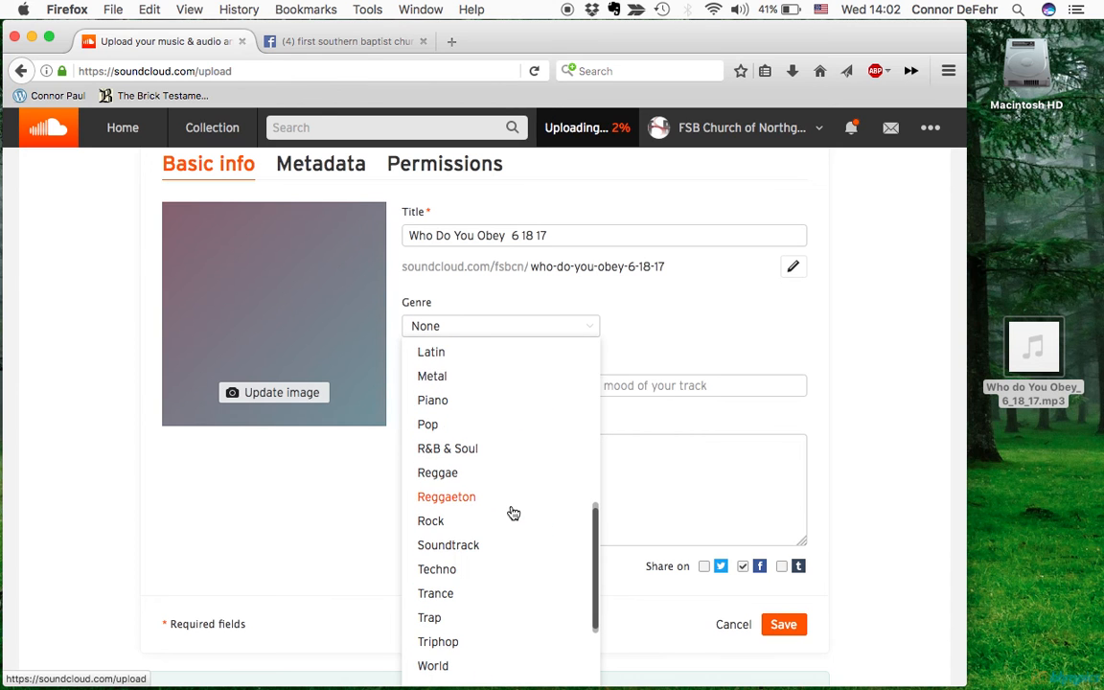
scroll(487, 513, "down", 5)
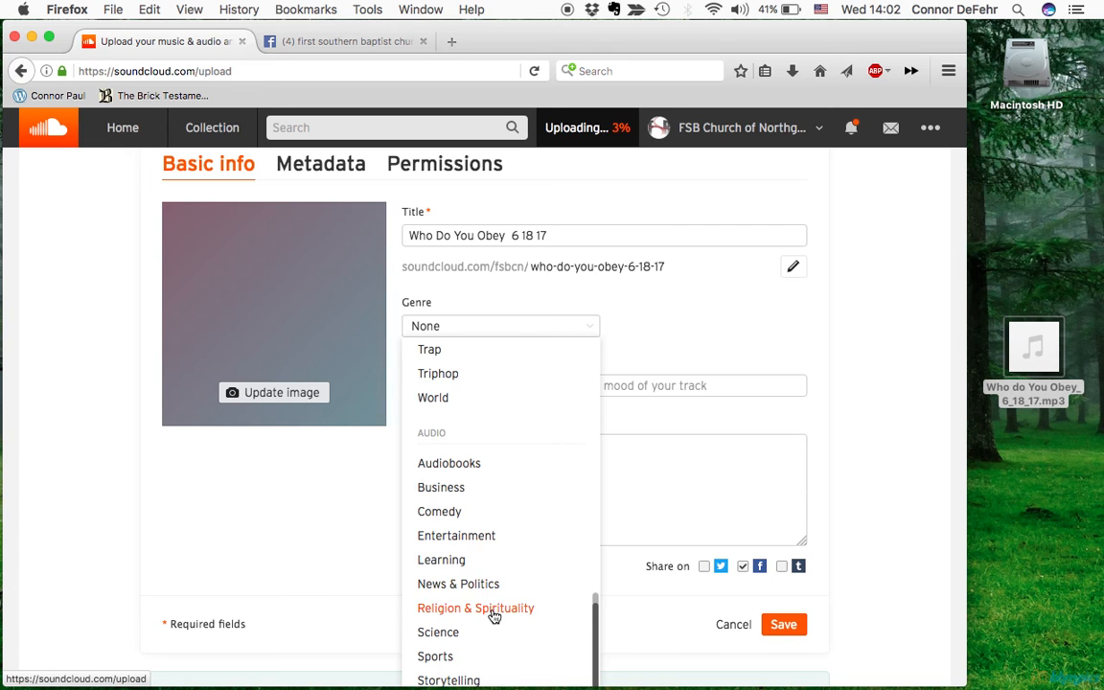
left_click(492, 613)
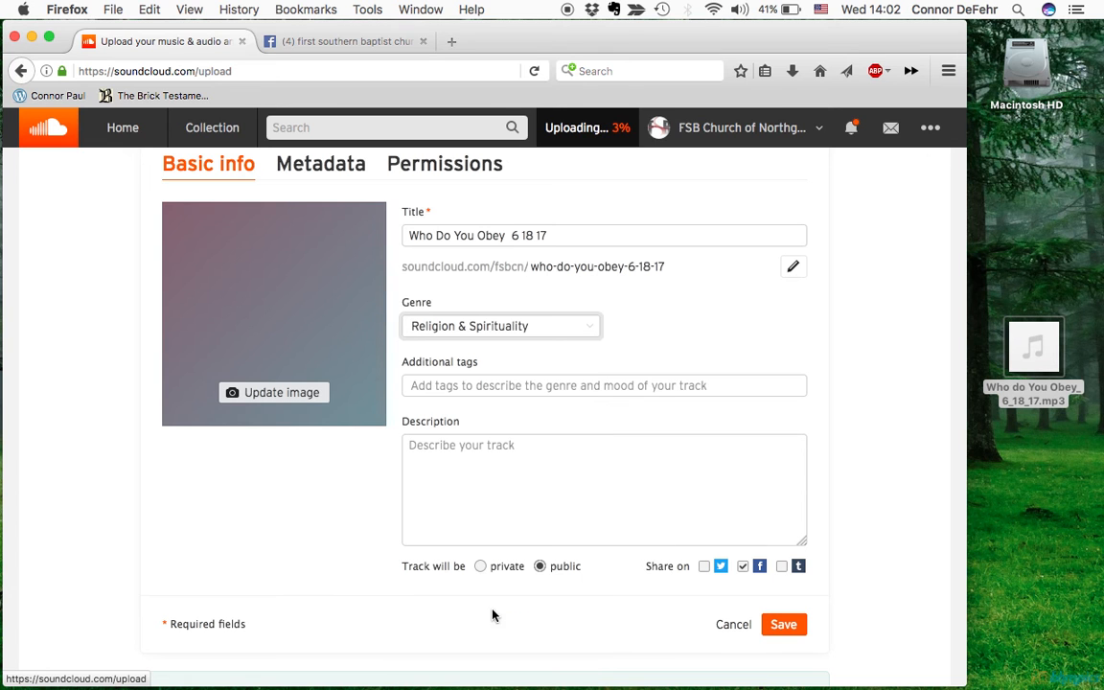
- Add the track tags #Obey, #Obedience, #Abraham, #Isaac and #Genesis
left_click(556, 388)
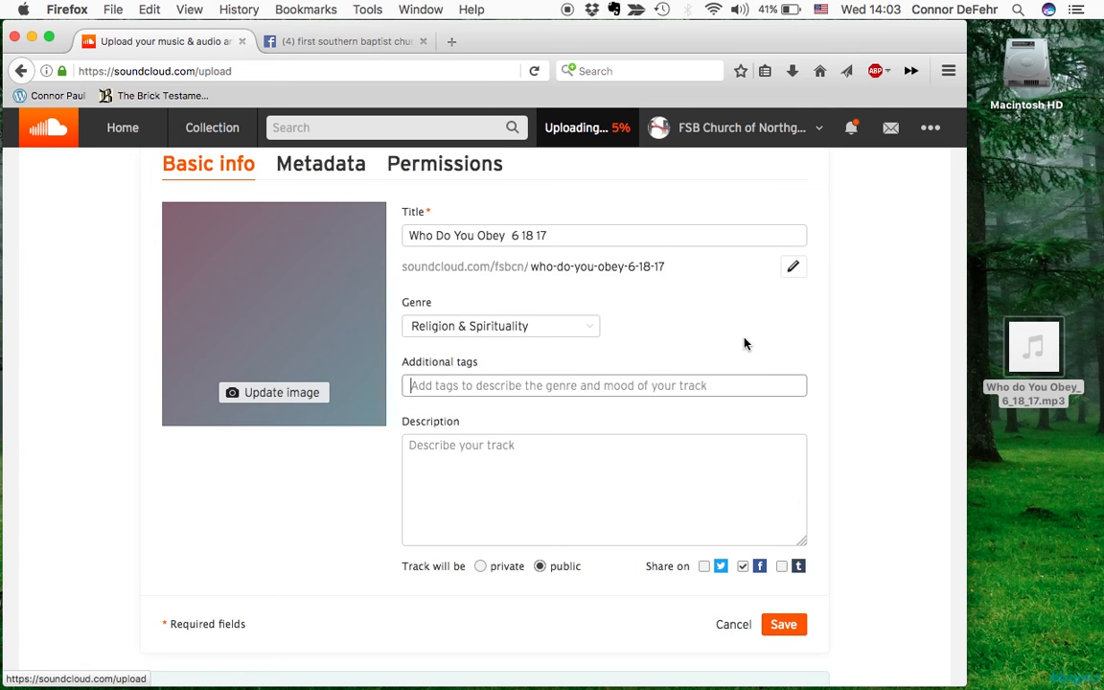
type("Ob")
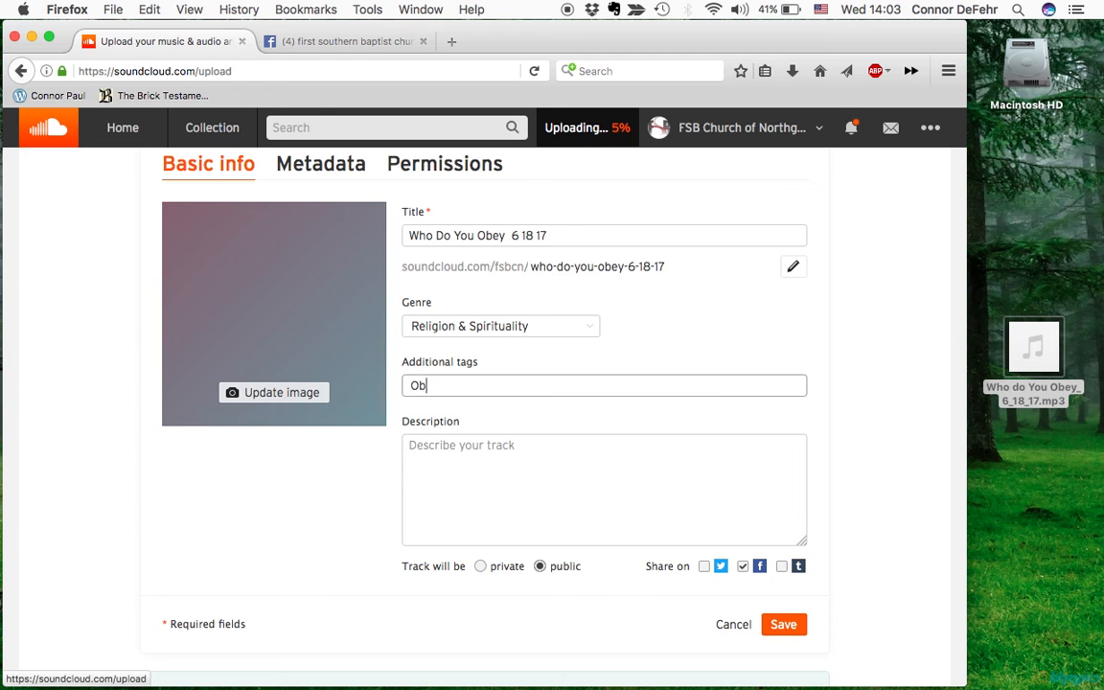
type("ey,")
key("BackSpace")
key("BackSpace")
type("#Obey #Obedience ")
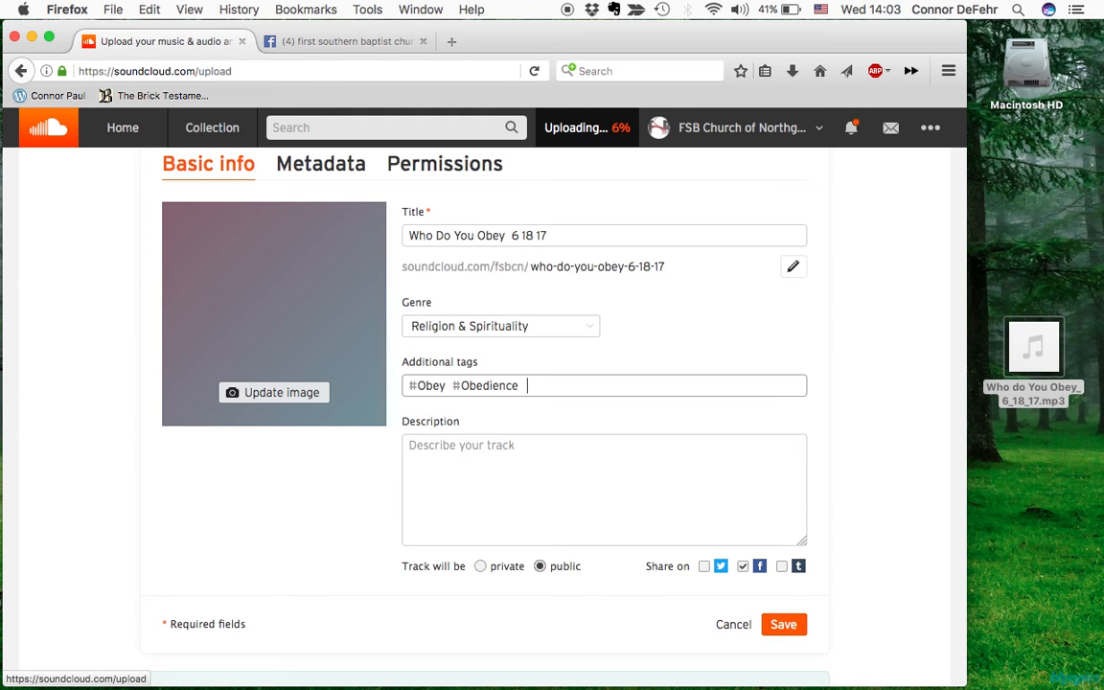
type("#Abraham #Isaac ")
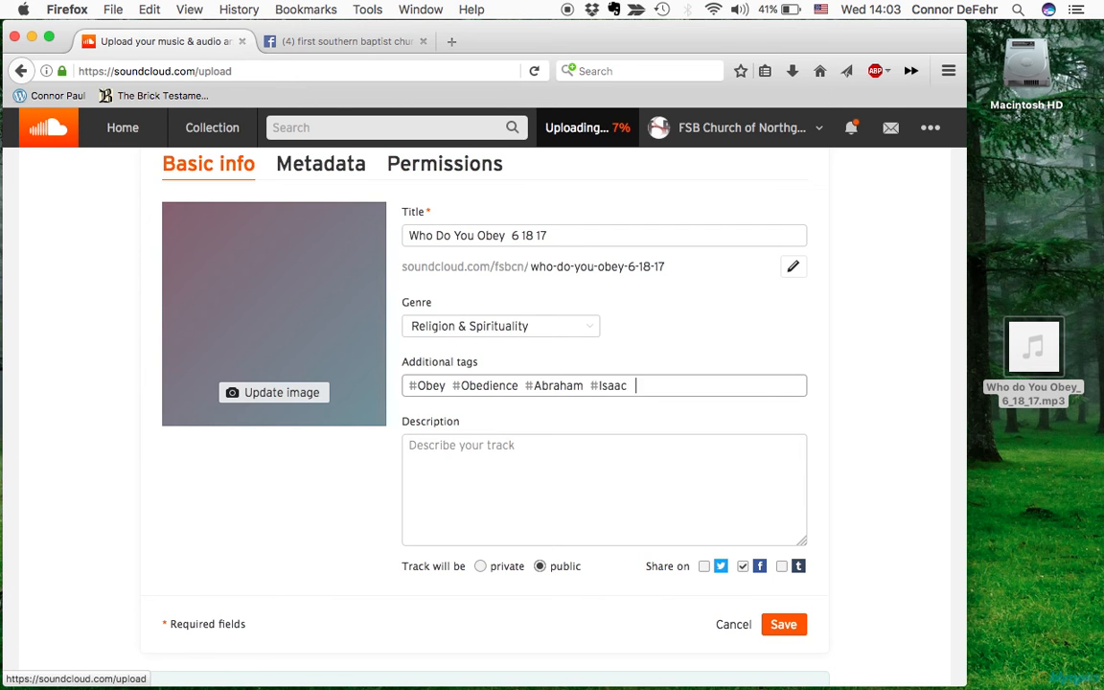
type("Genesisi")
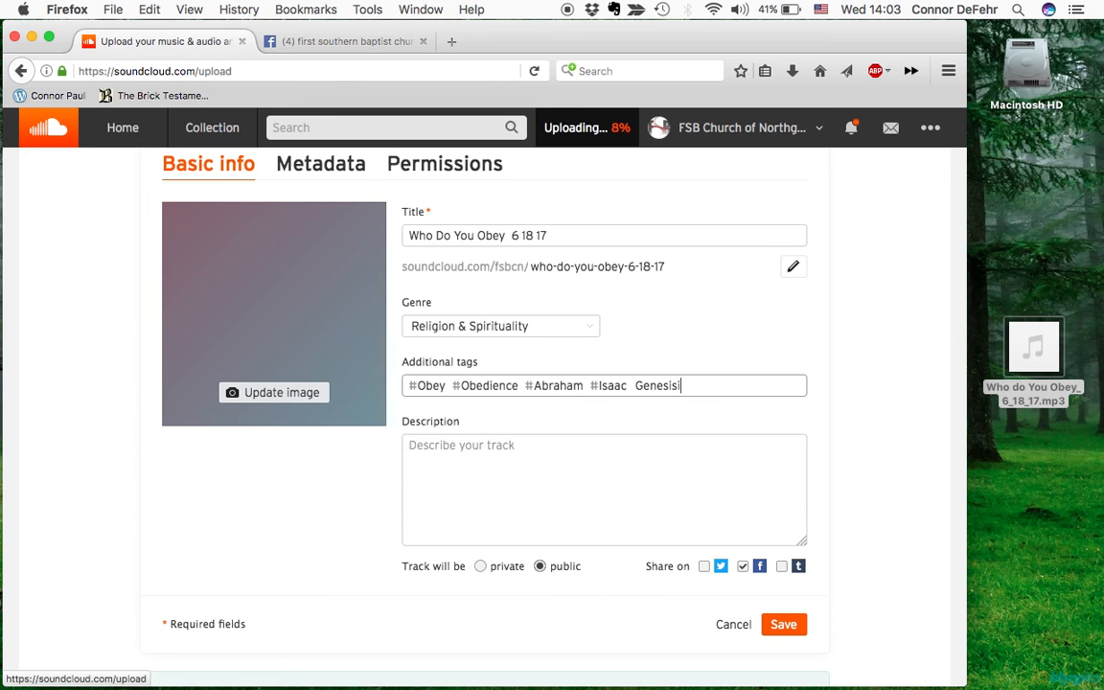
key("BackSpace")
left_click(633, 461)
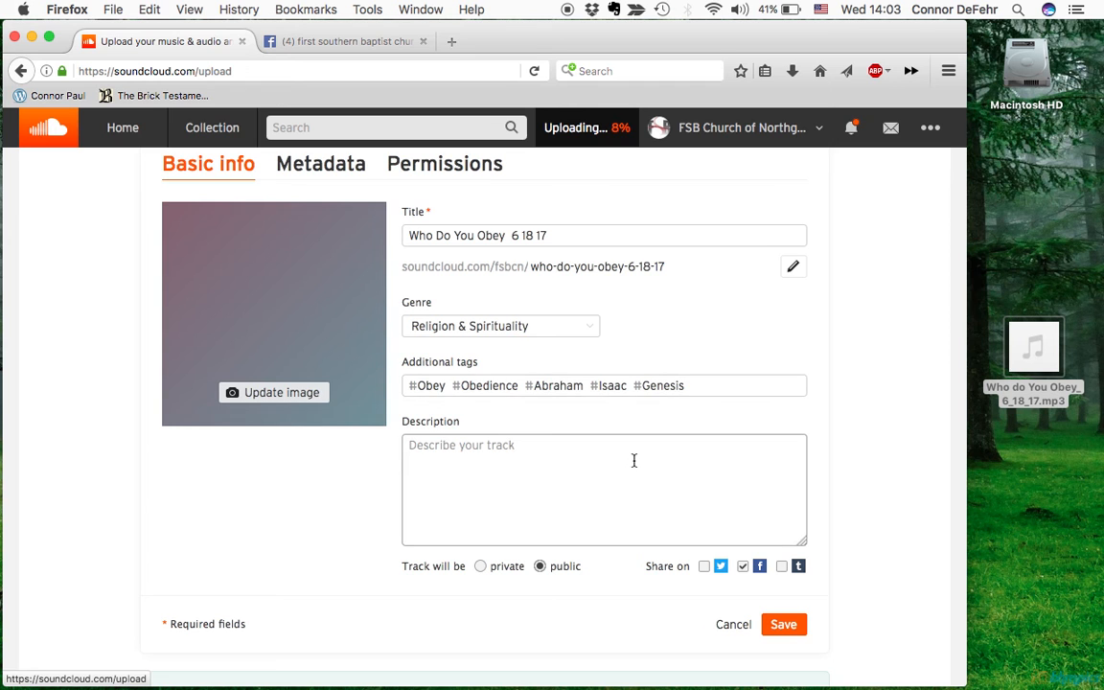
- Enter the track description "For FSB Church of Northglenn: fsbcn.org"
type("F")
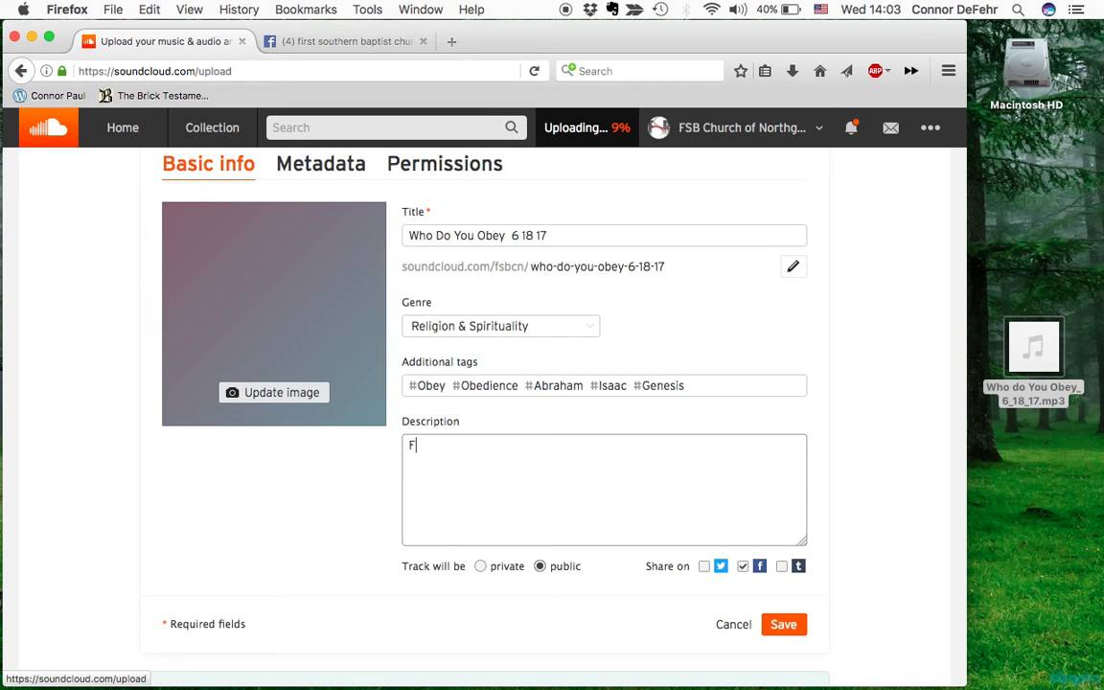
type("or")
type("FSB Church")
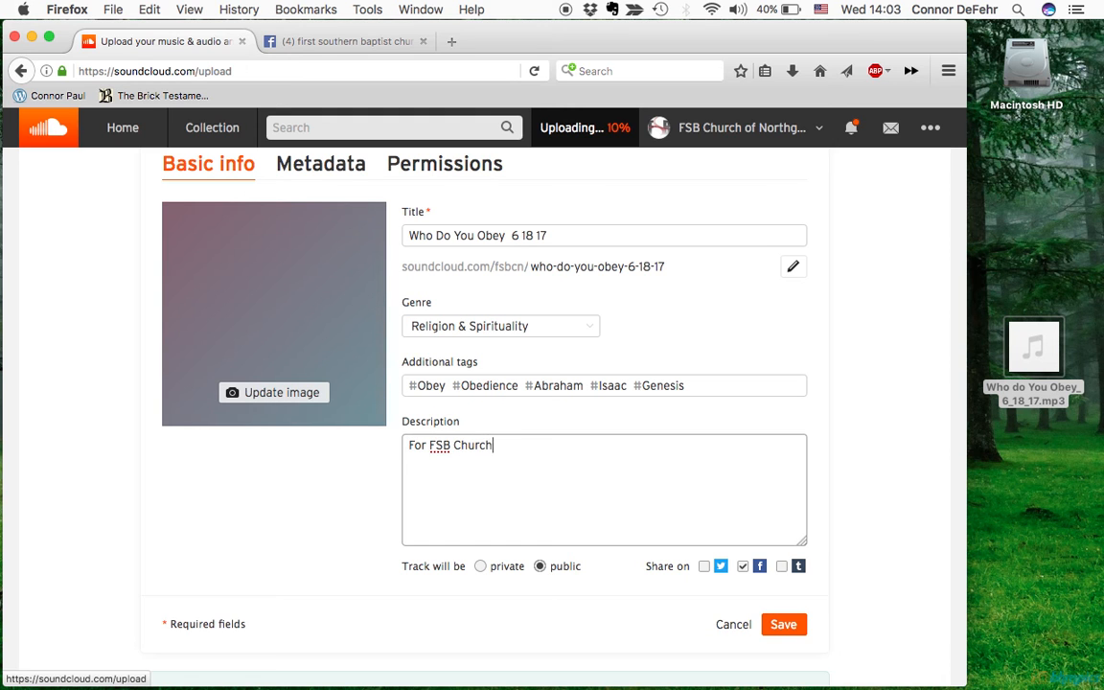
type(" of Northg")
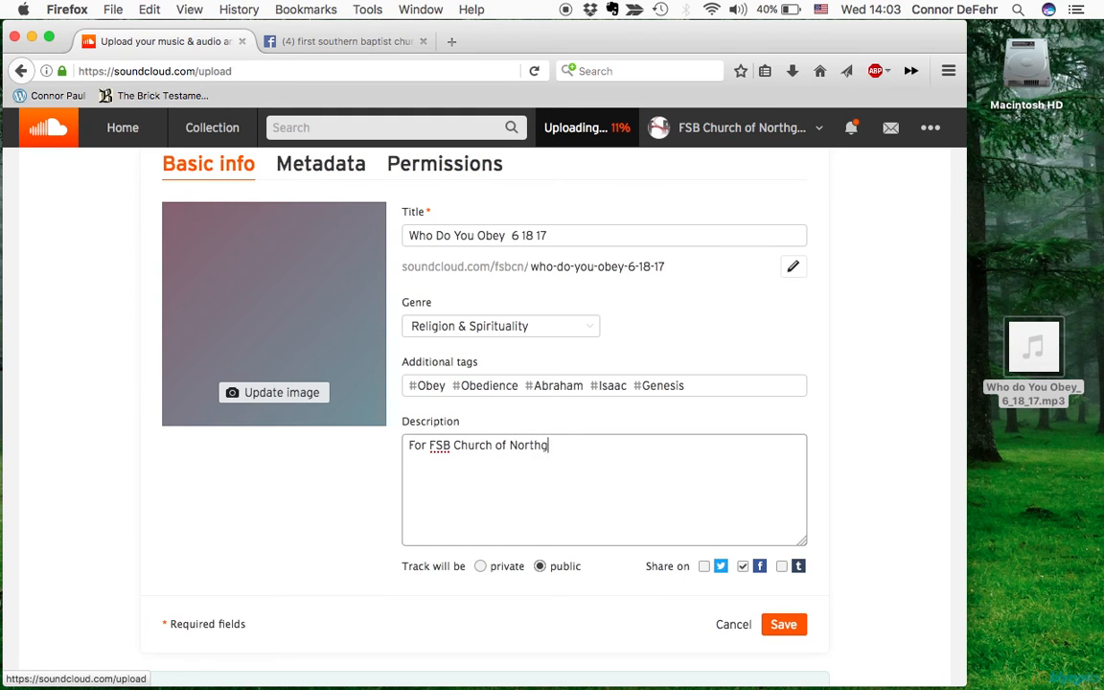
type("lenn: fsbcn.org")
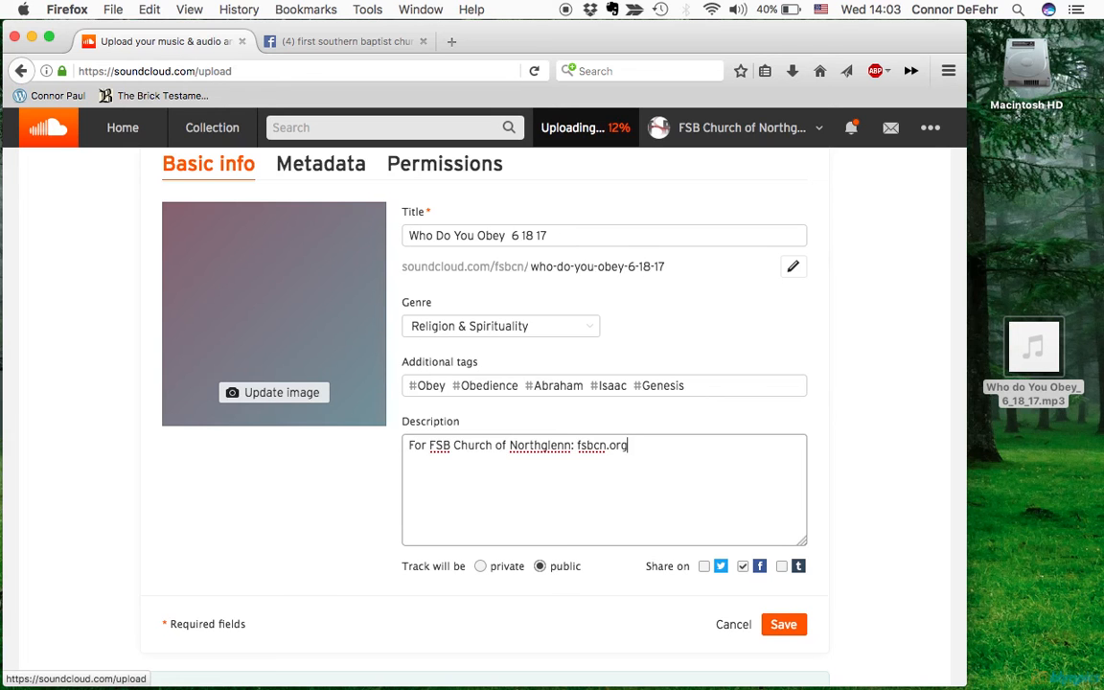
- Turn off sharing the track on Facebook while leaving it public
scroll(856, 475, "down", 2)
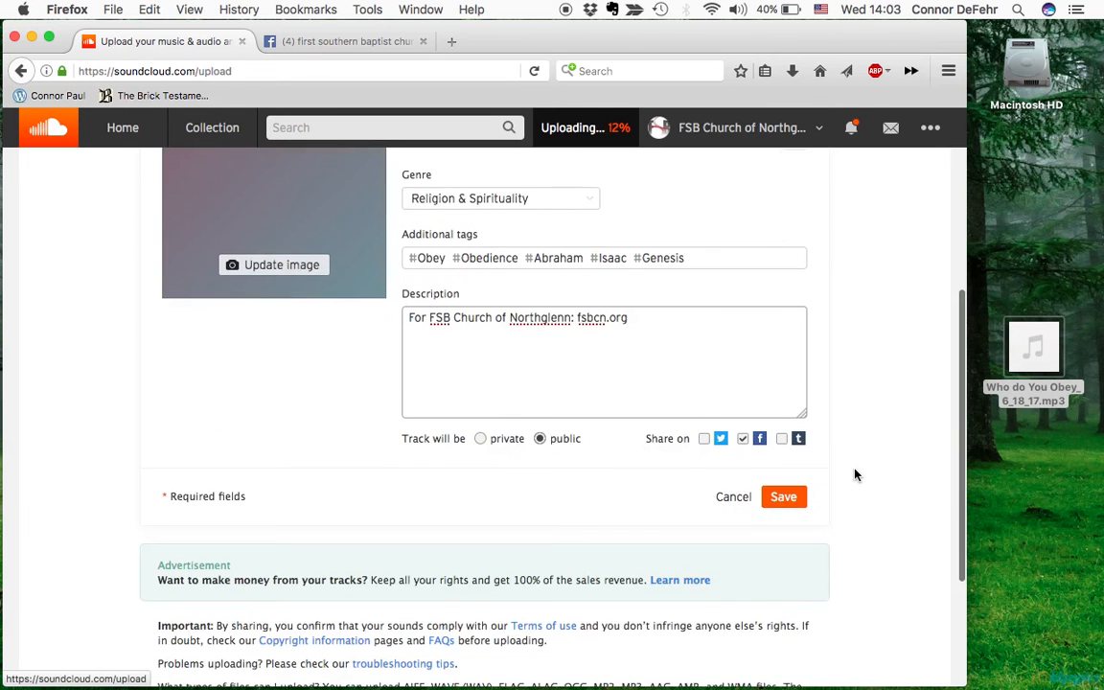
scroll(856, 475, "up", 5)
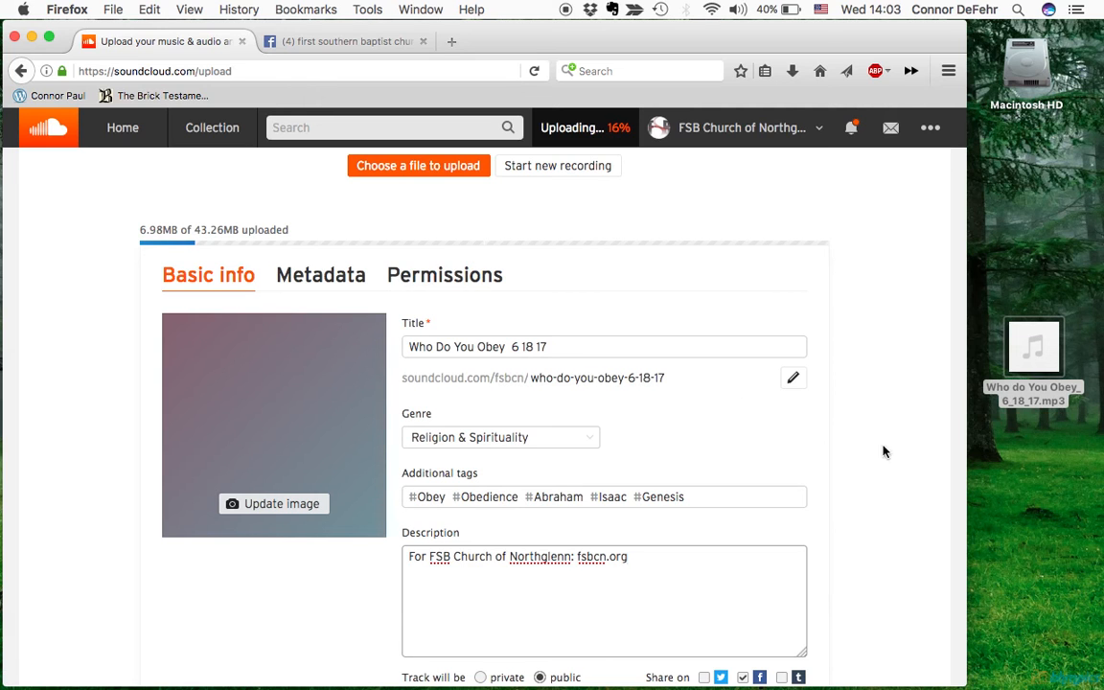
scroll(882, 450, "down", 3)
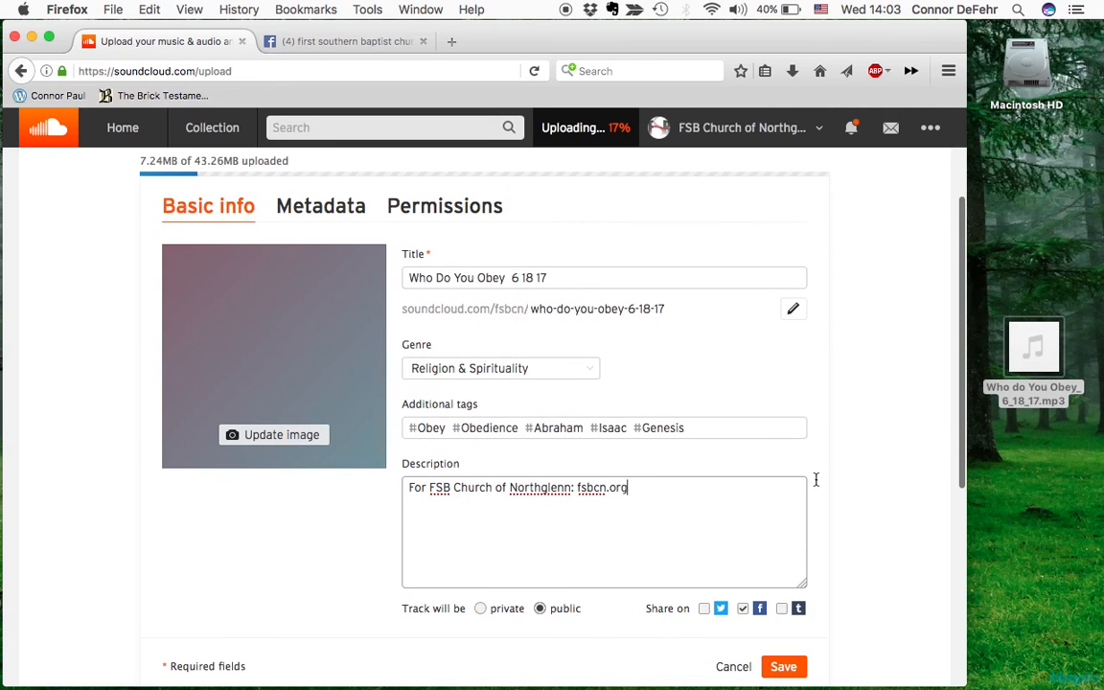
left_click(743, 608)
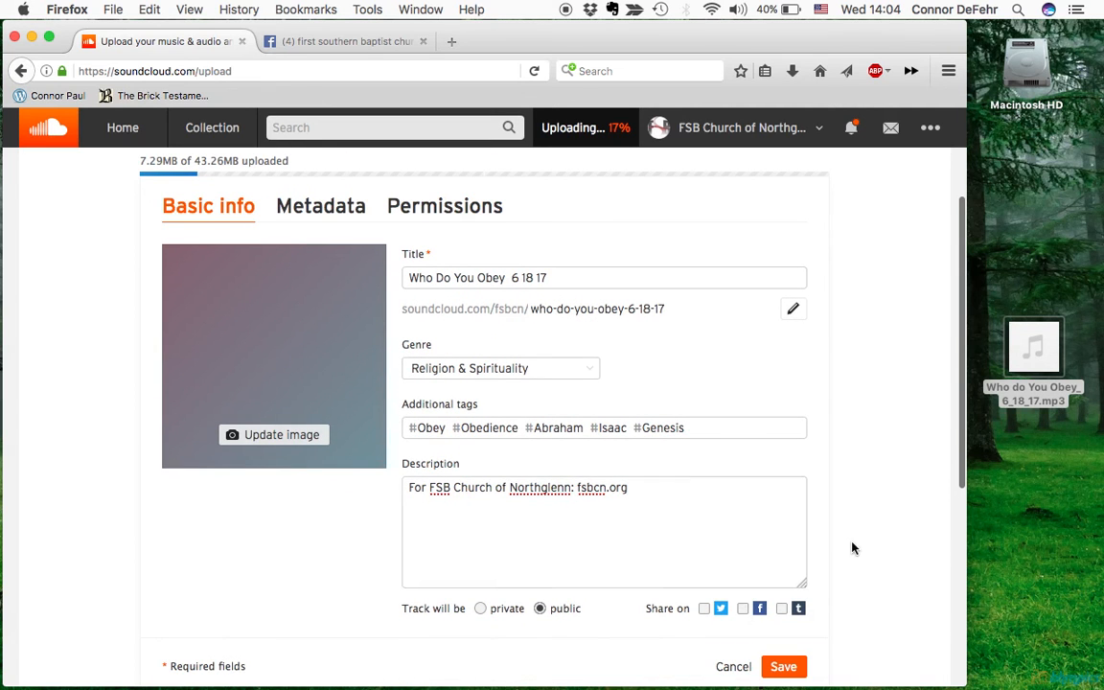
- Enable downloads and inclusion in the RSS feed in the track's permissions
scroll(847, 532, "up", 5)
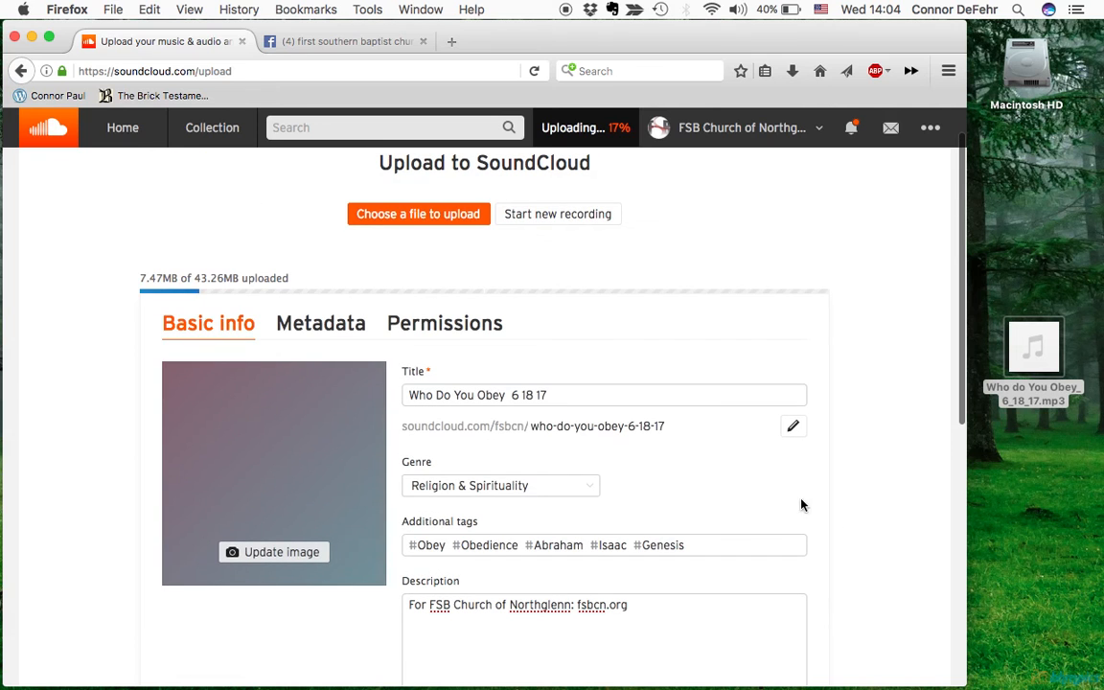
left_click(470, 324)
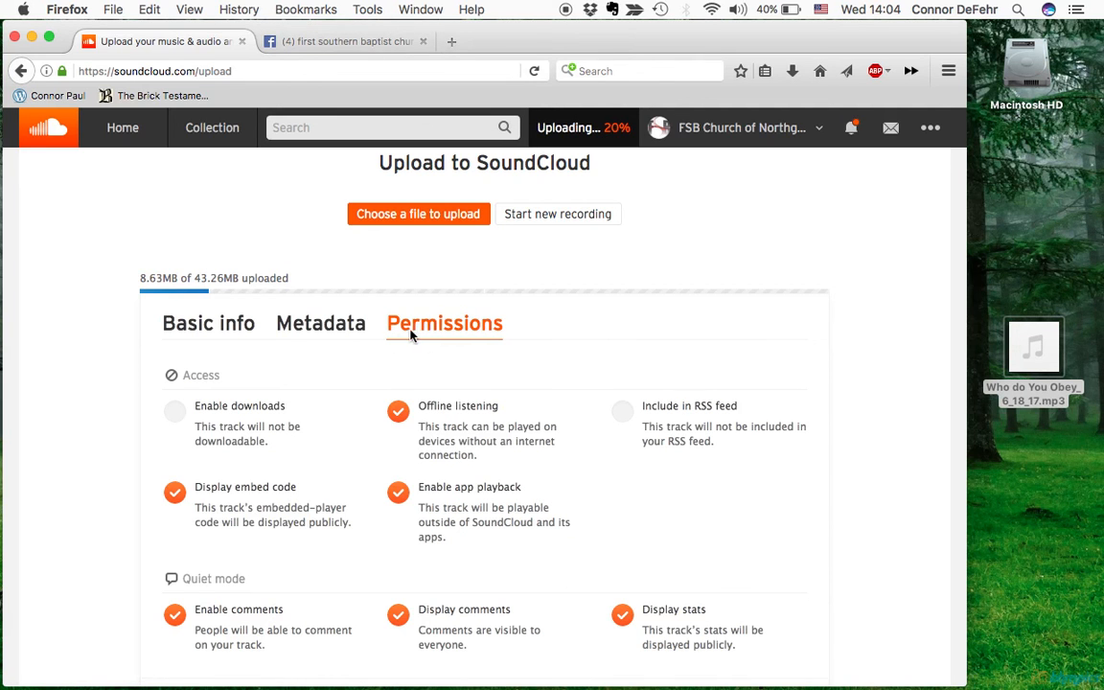
left_click(239, 328)
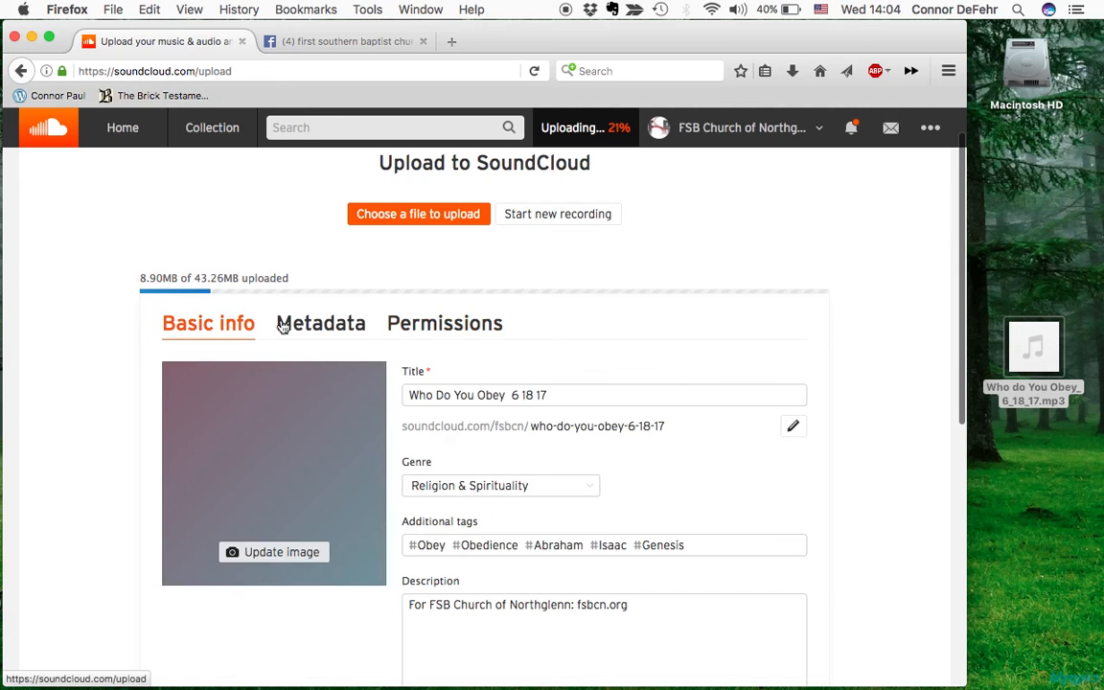
left_click(292, 326)
left_click(413, 329)
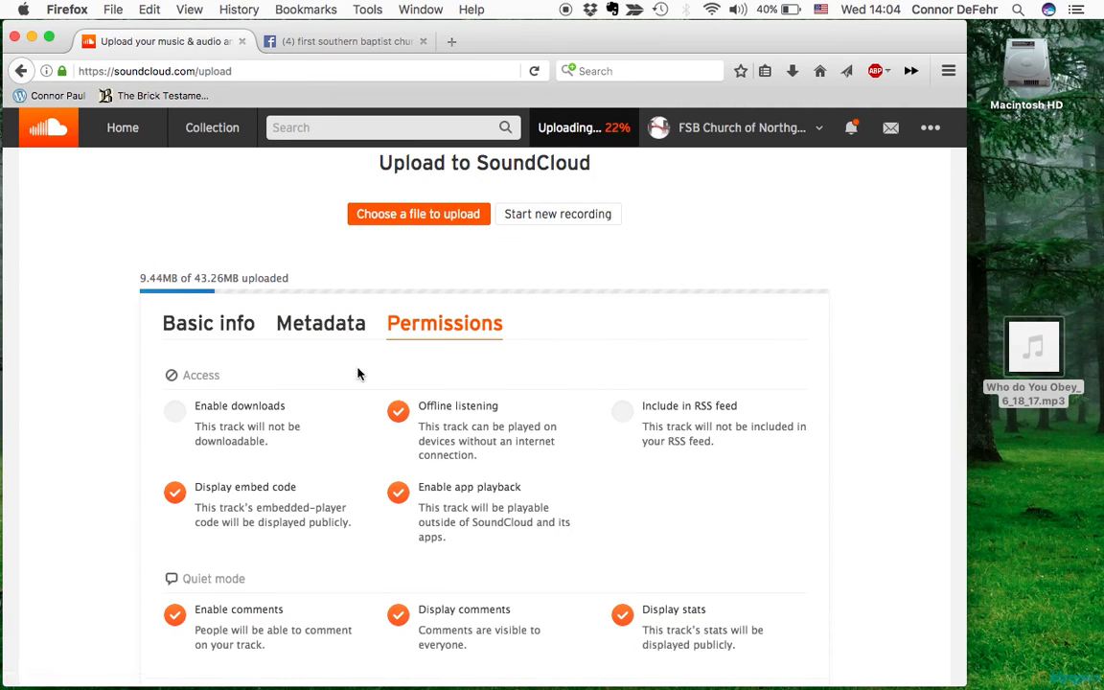
left_click(174, 418)
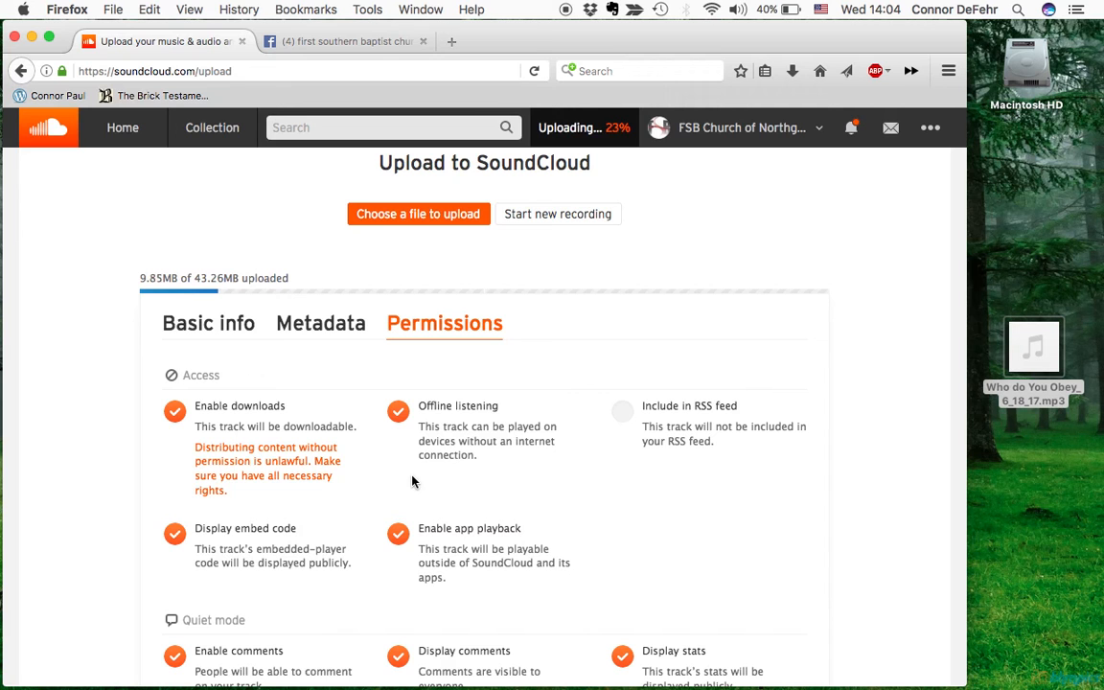
left_click(621, 412)
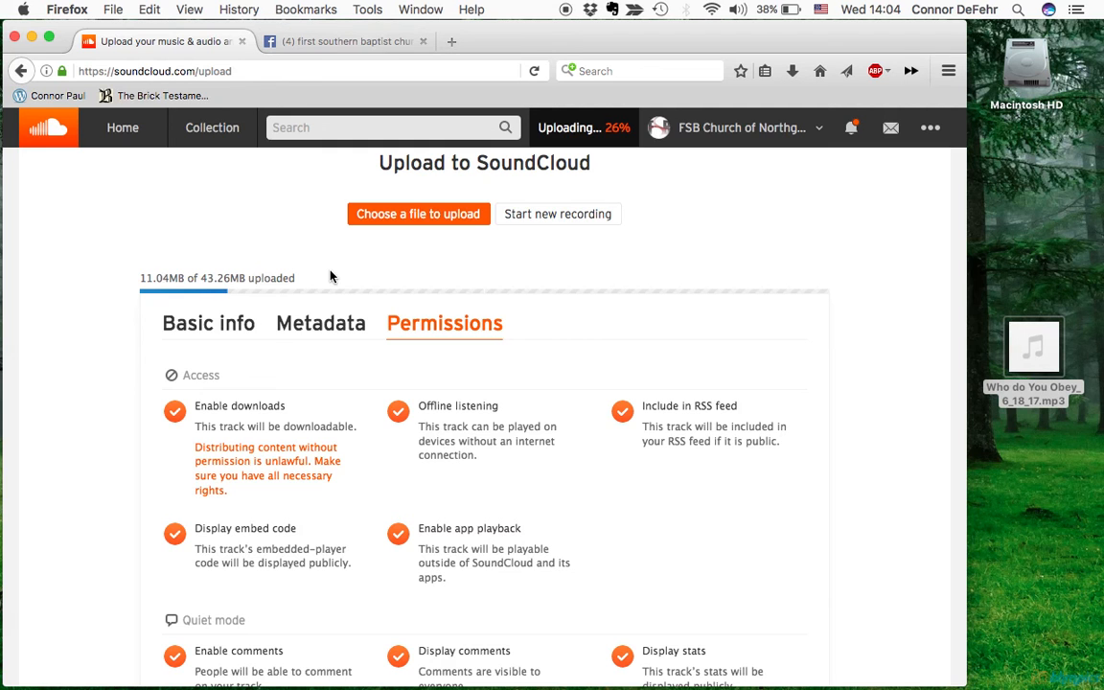
- Cancel the sermon upload in progress and confirm discarding its unsaved changes
scroll(331, 276, "down", 2)
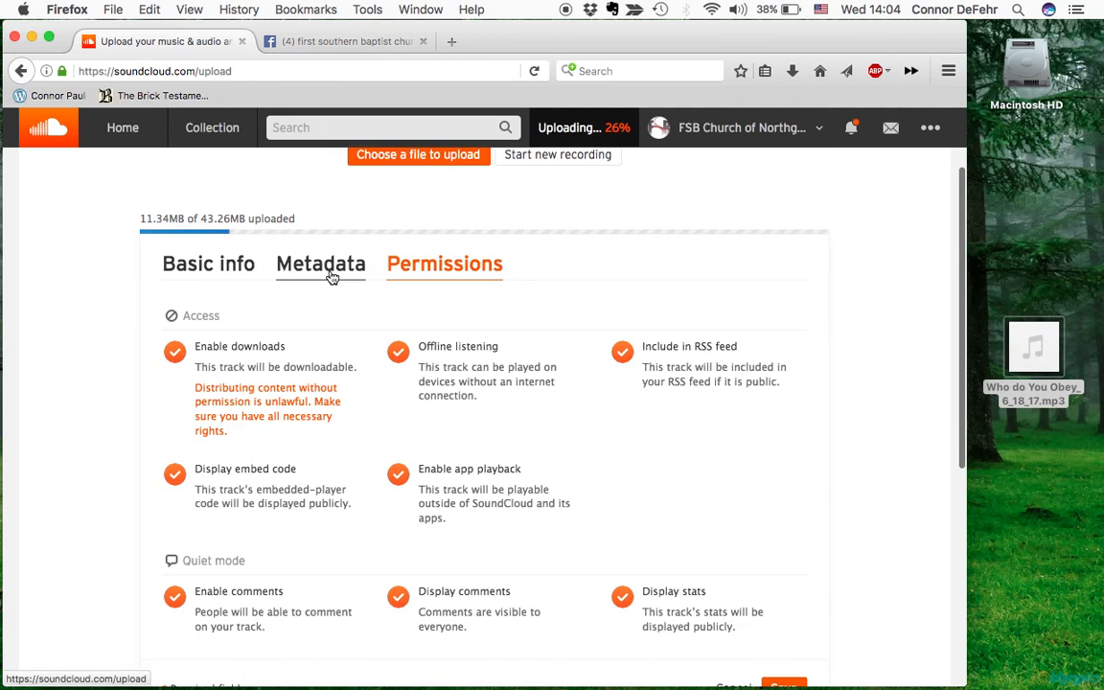
scroll(331, 276, "down", 10)
scroll(331, 276, "up", 7)
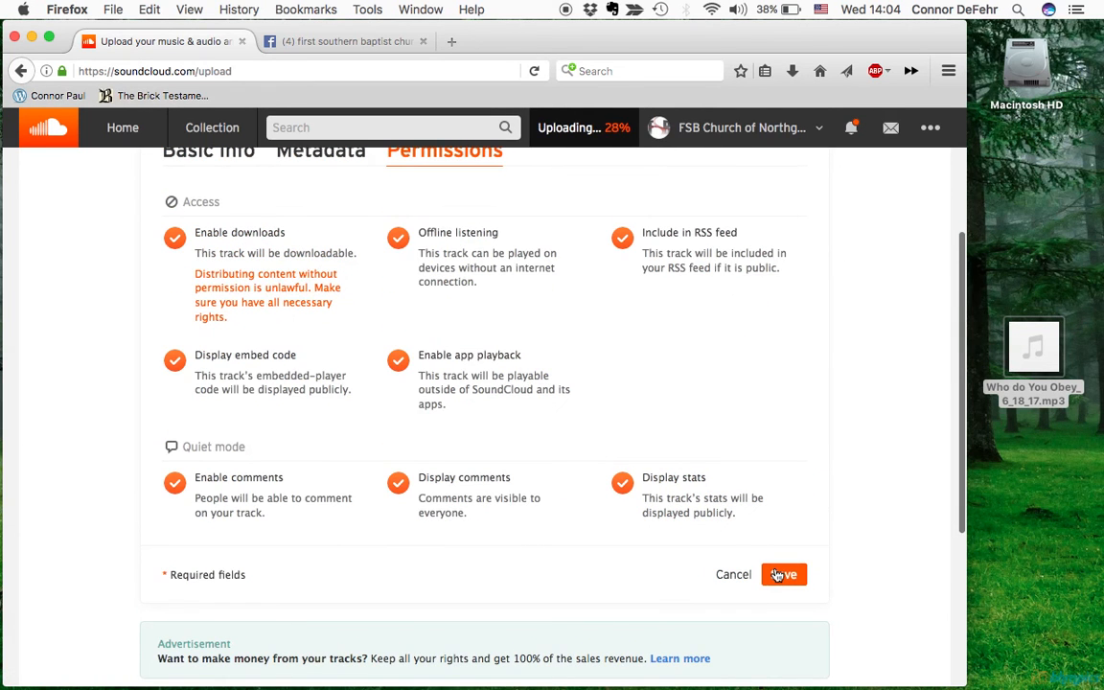
scroll(613, 370, "up", 7)
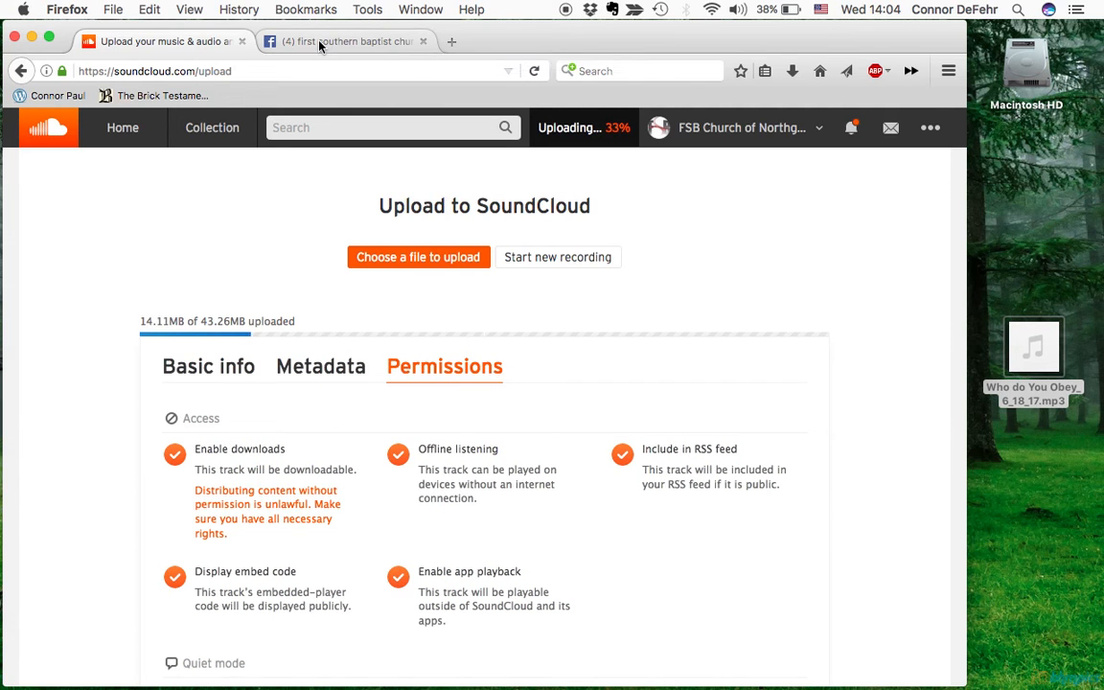
left_click(285, 72)
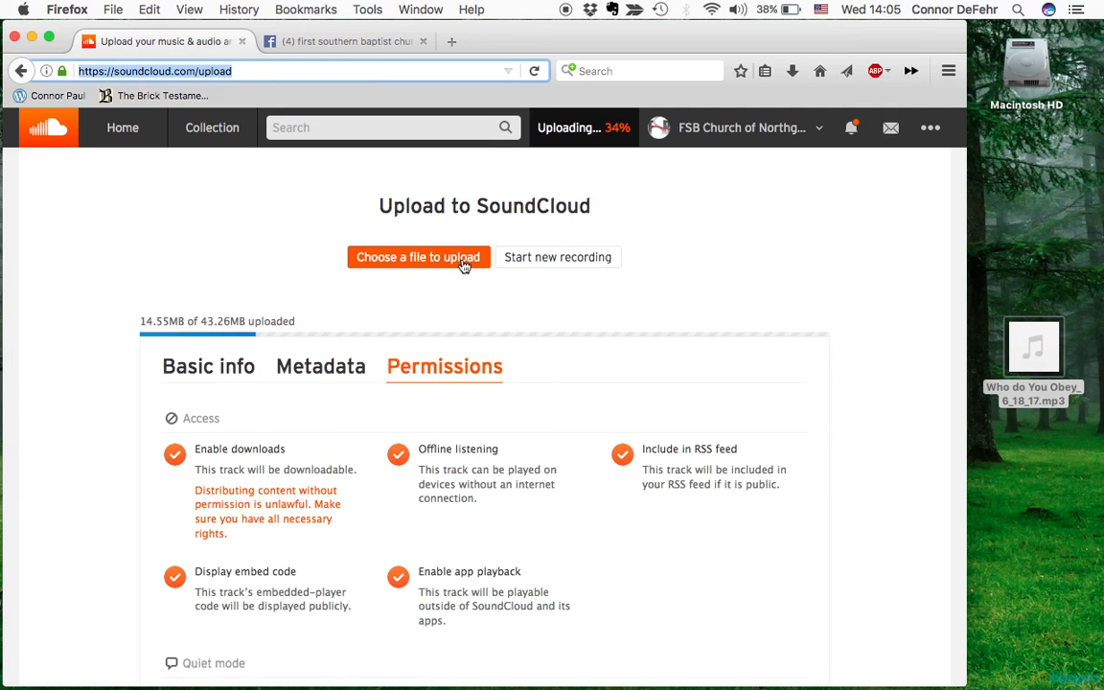
scroll(484, 321, "down", 3)
scroll(484, 321, "down", 2)
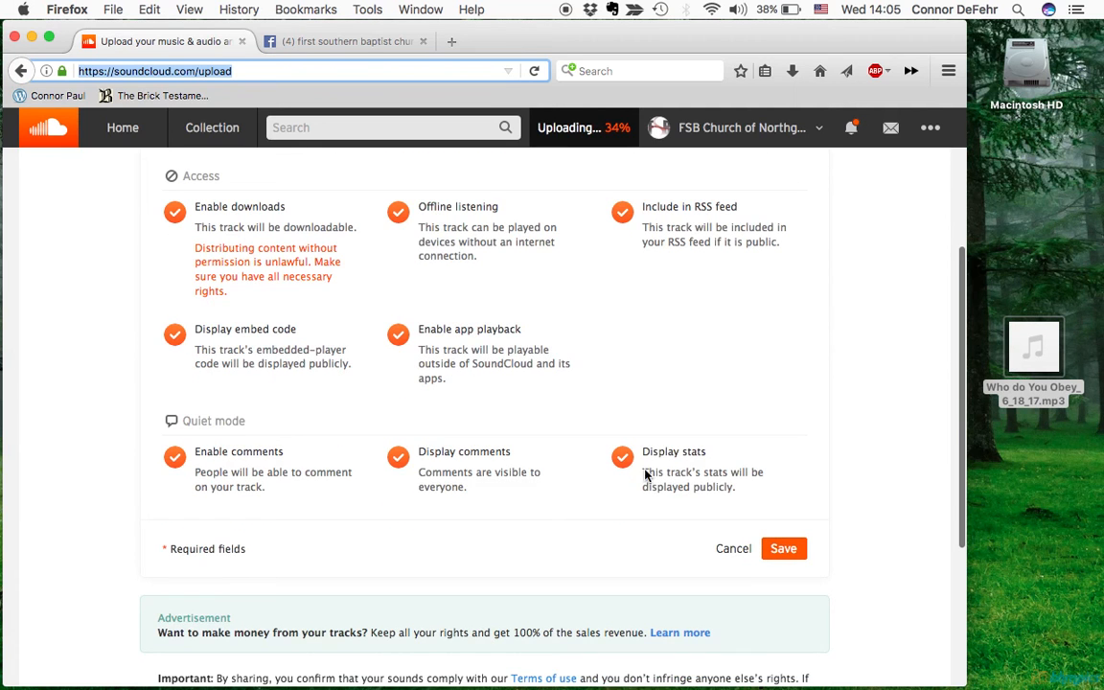
left_click(734, 551)
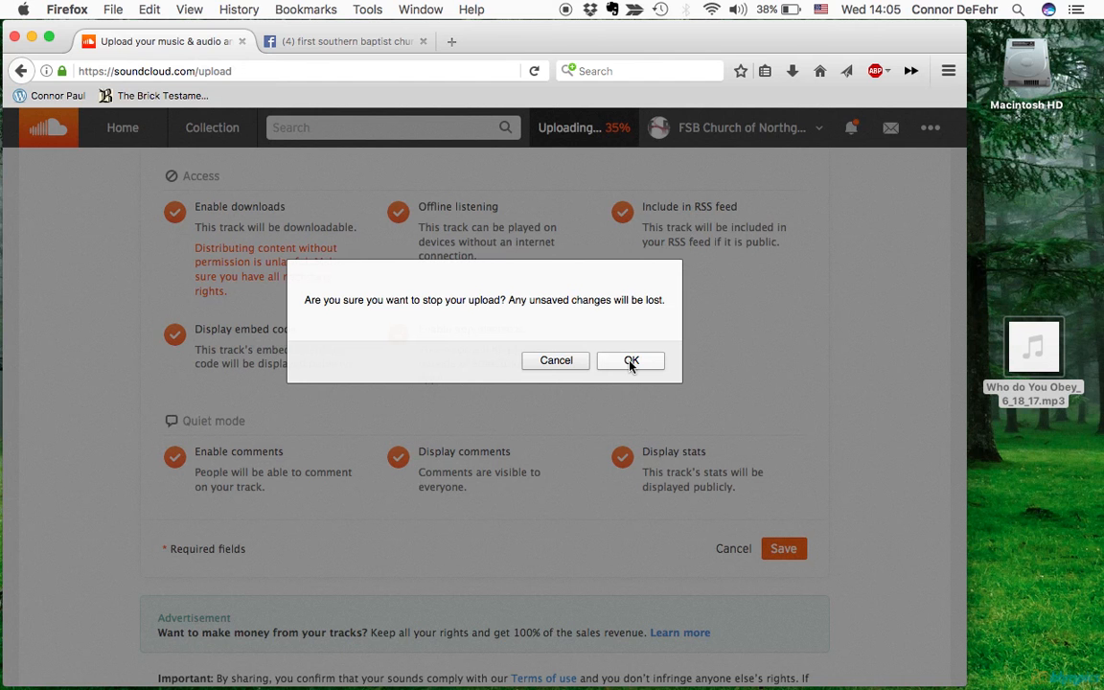
left_click(630, 361)
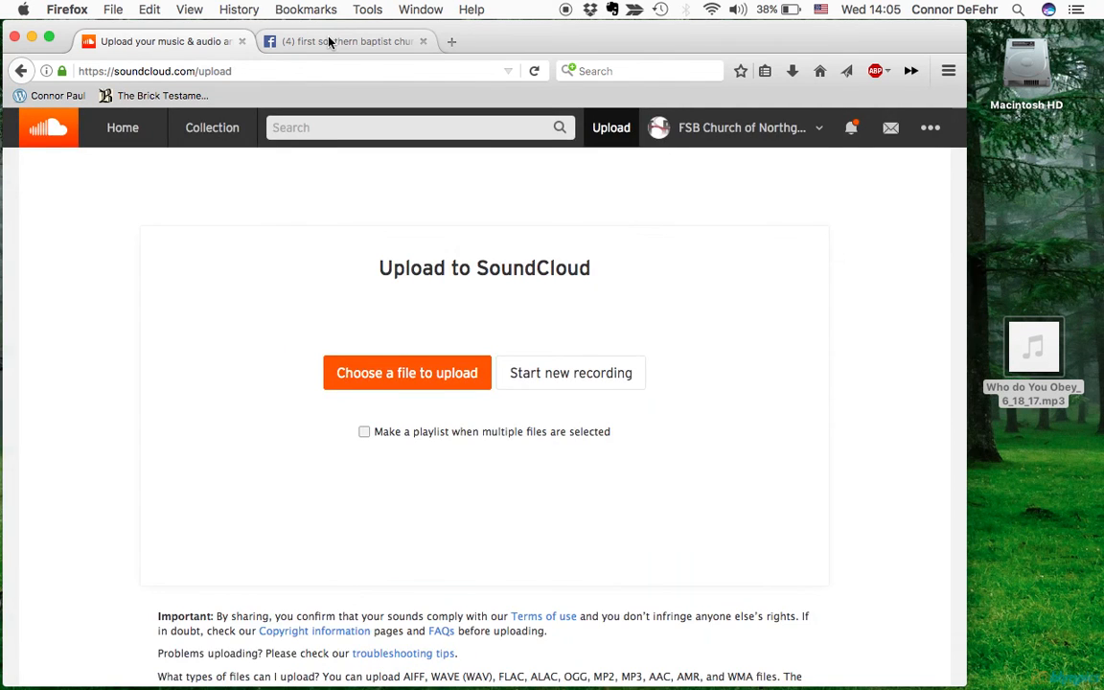
- Switch to Facebook, open the First Southern Baptist Church of Northglenn group and examine its "Who Do You Obey? 6/18/17" sermon post
left_click(328, 42)
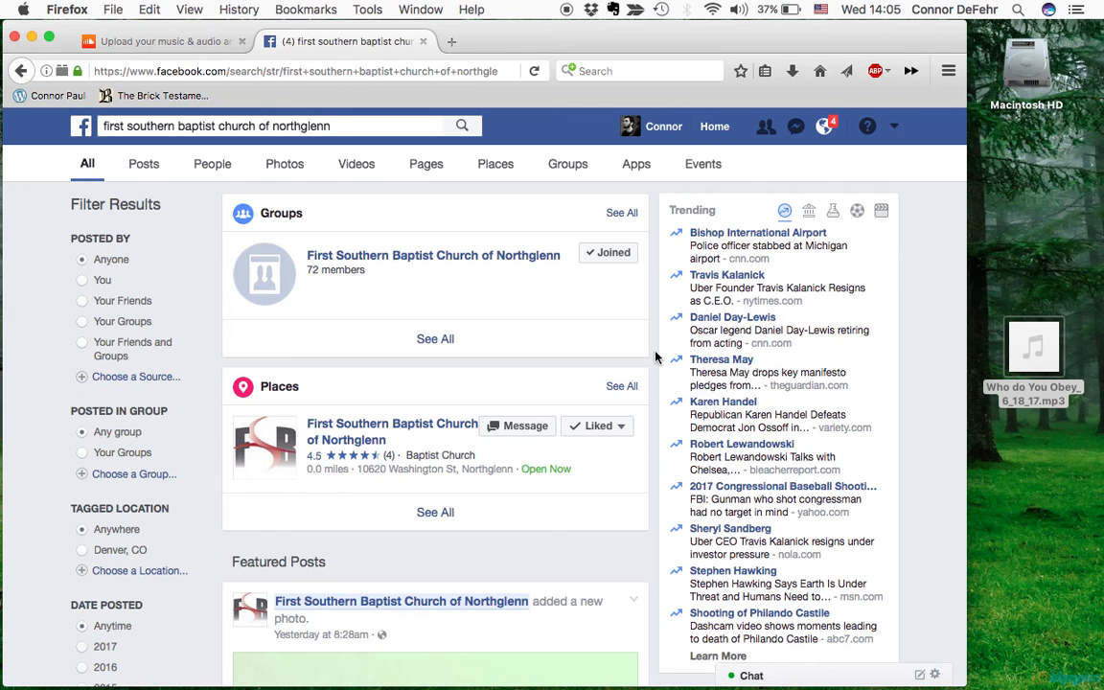
left_click(446, 257)
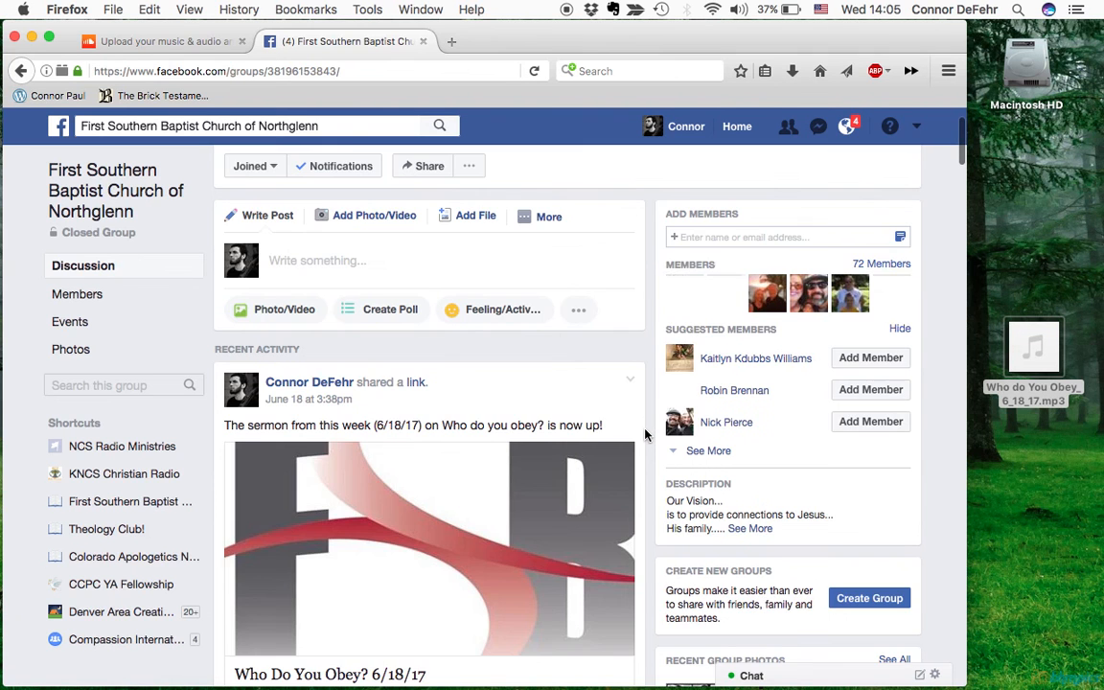
scroll(645, 435, "down", 3)
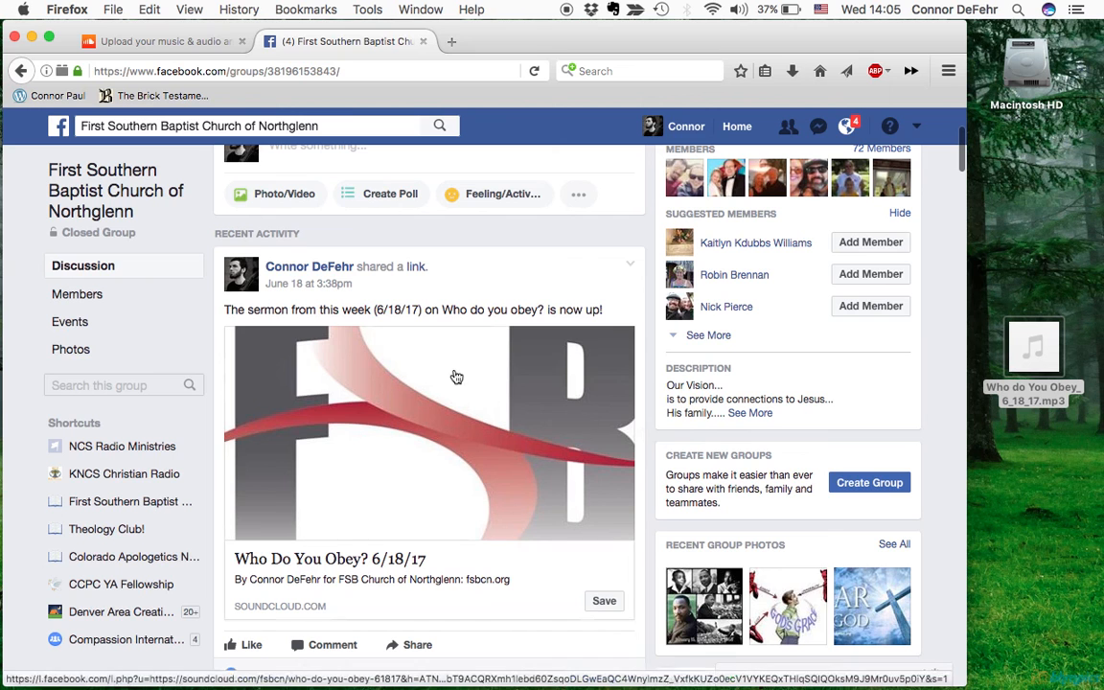
scroll(643, 453, "down", 1)
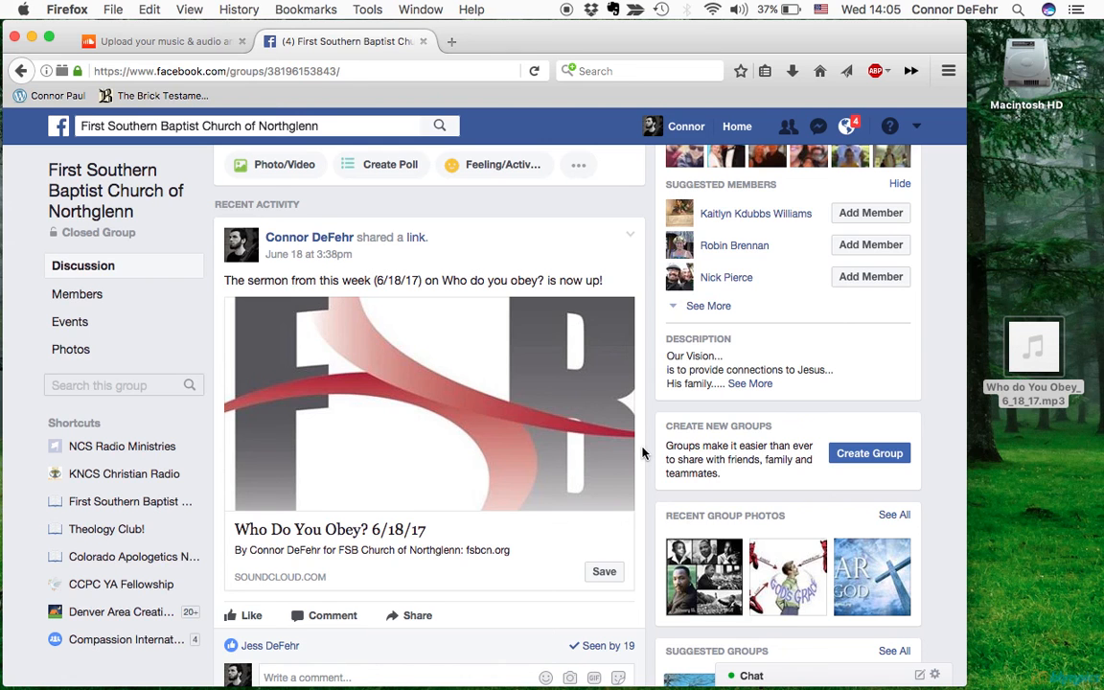
scroll(643, 453, "down", 1)
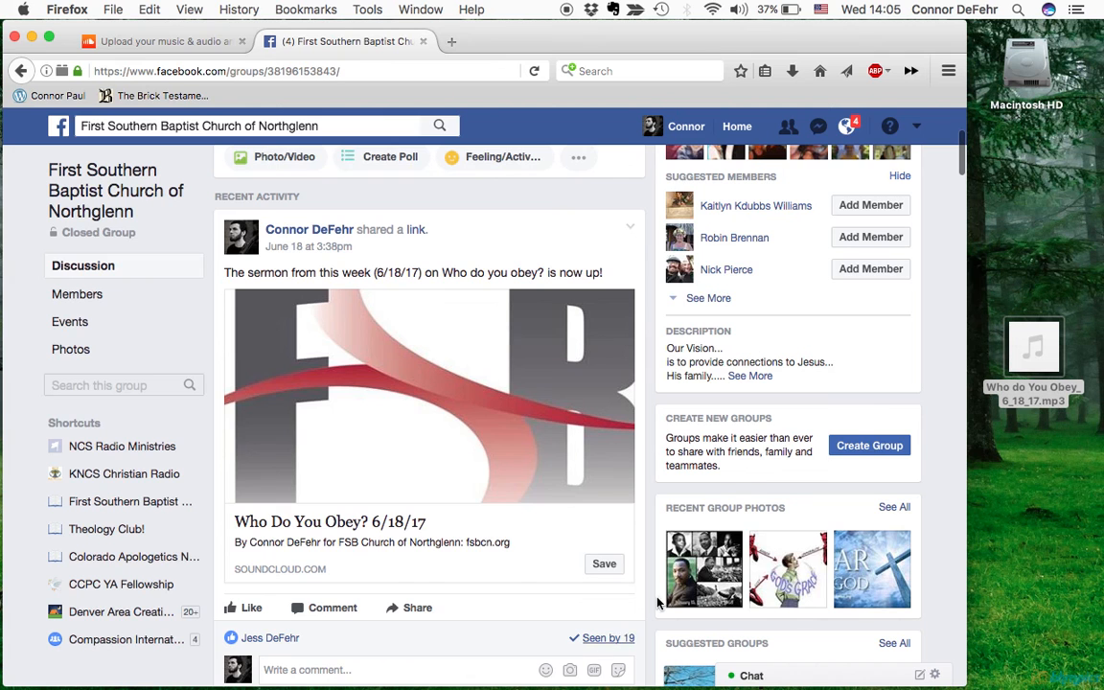
scroll(650, 602, "up", 2)
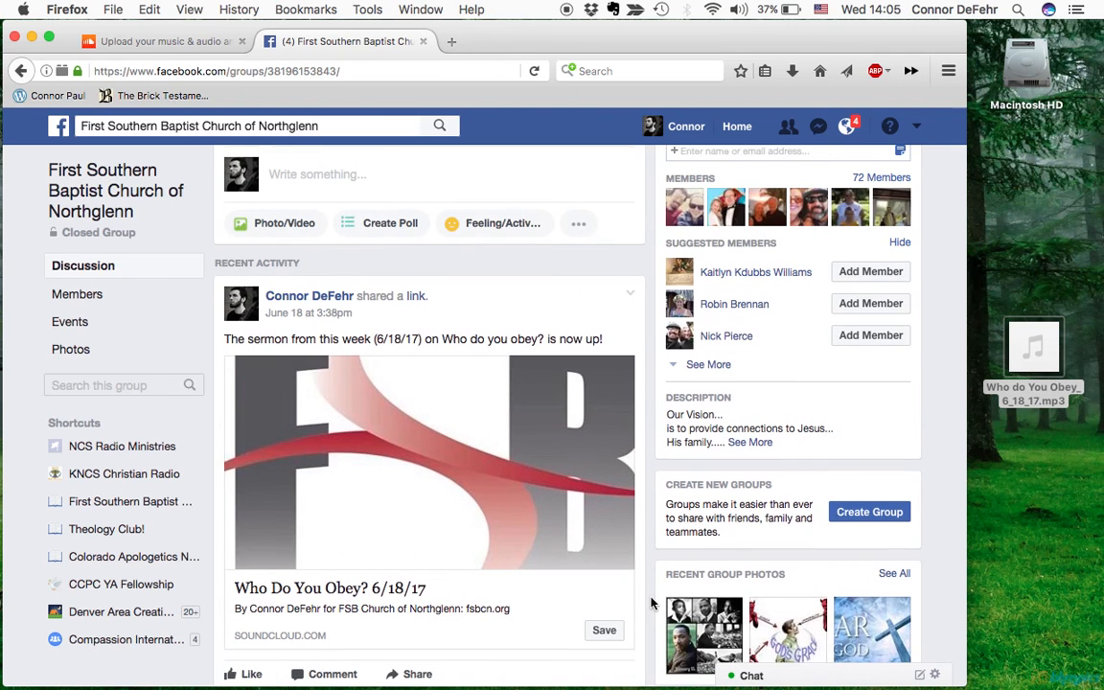
scroll(651, 602, "up", 4)
scroll(596, 458, "up", 2)
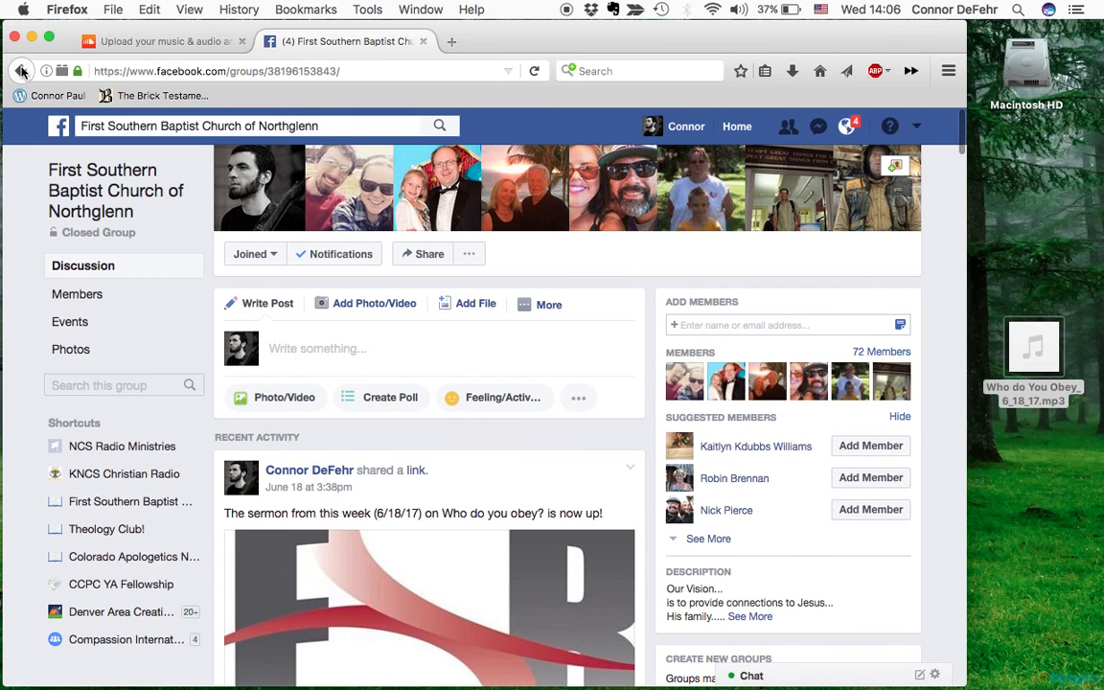
- Return to the Facebook search results, open the First Southern Baptist Church of Northglenn page under Places and look through its content
key("Return")
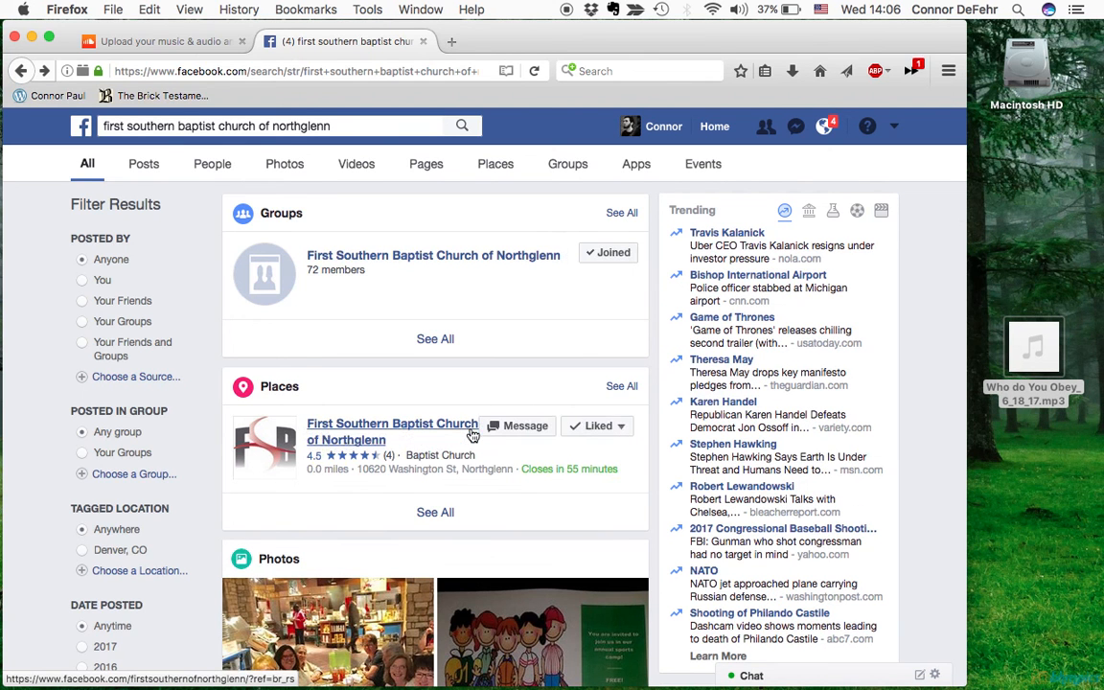
left_click(362, 256)
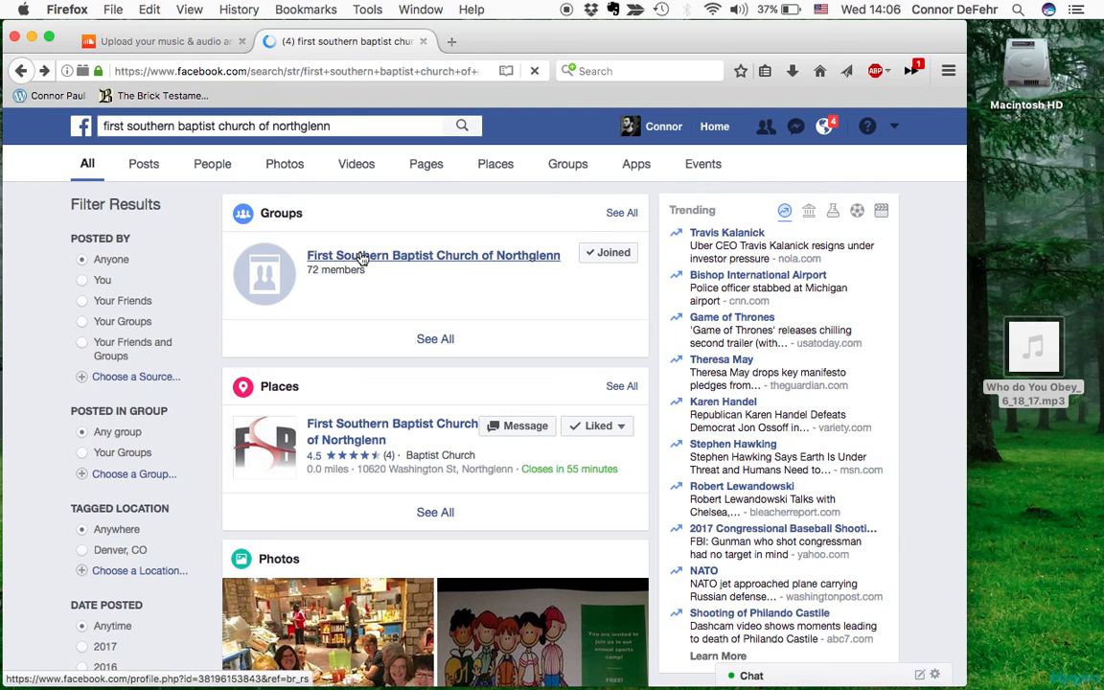
left_click(389, 435)
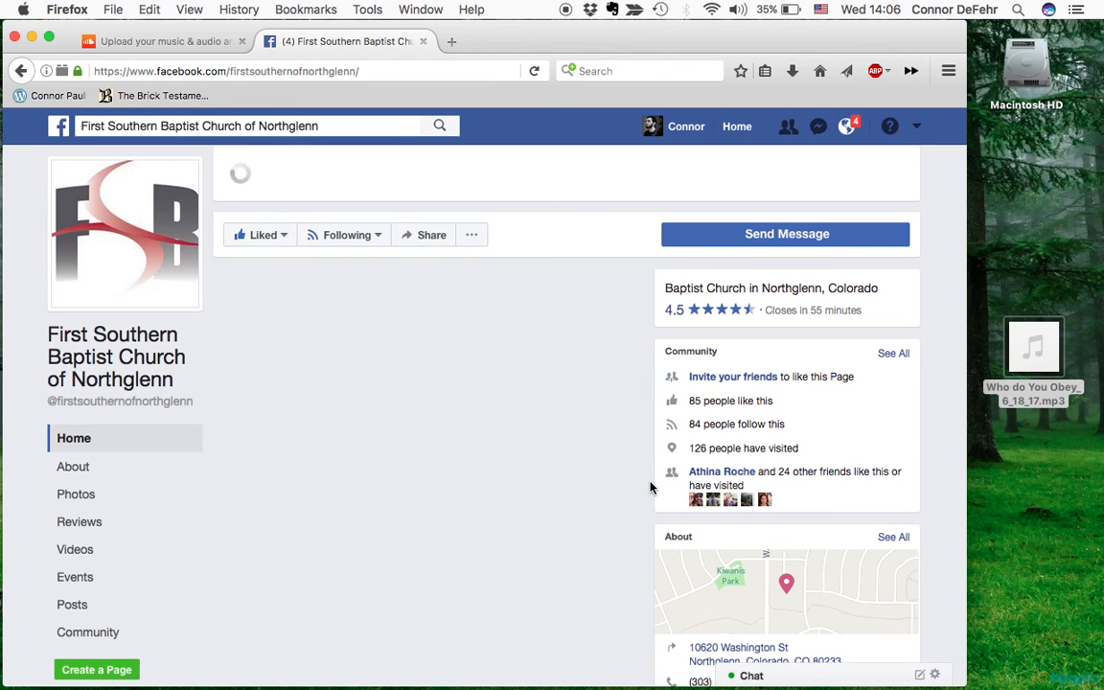
scroll(650, 488, "down", 1)
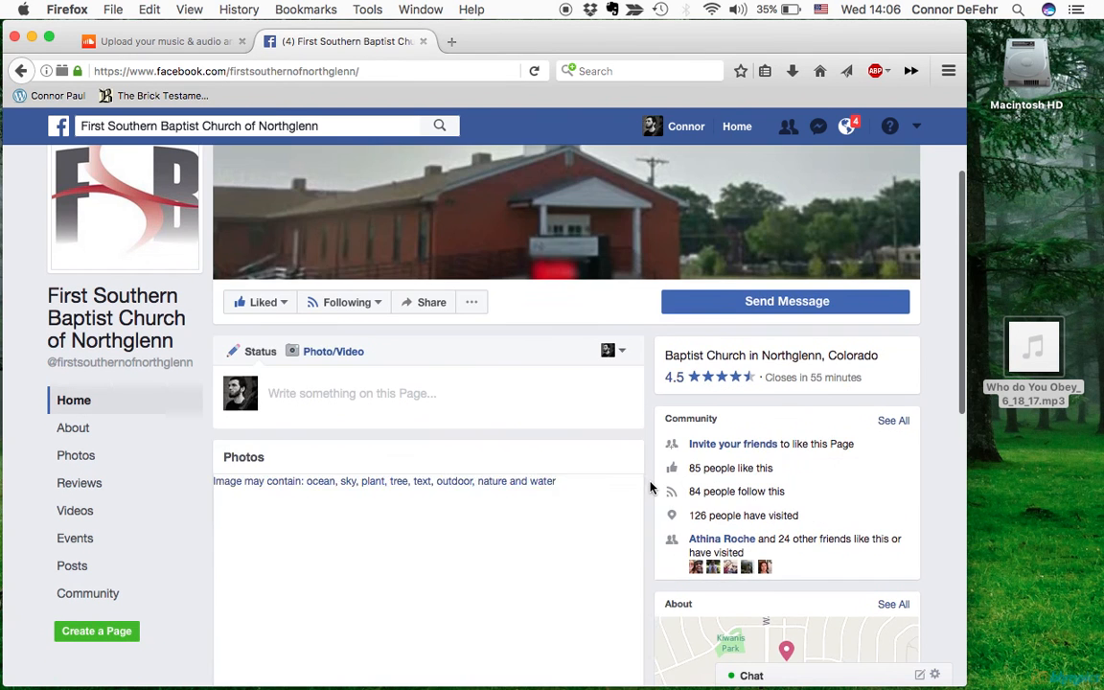
scroll(649, 488, "down", 3)
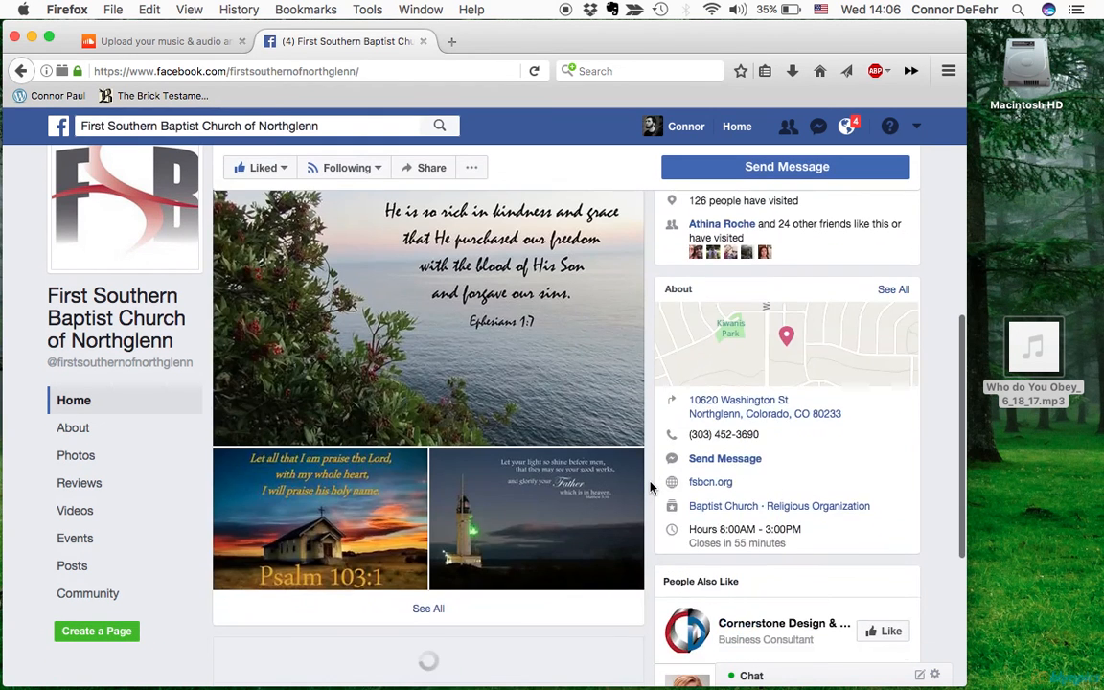
scroll(650, 488, "down", 5)
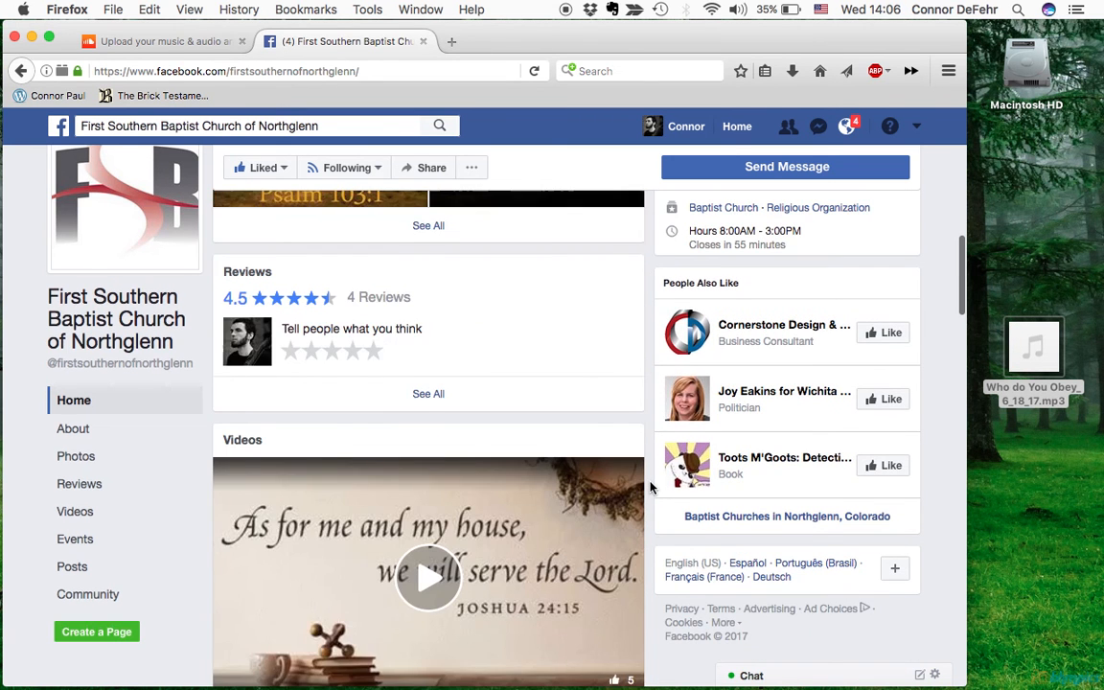
scroll(650, 488, "up", 2)
scroll(650, 488, "up", 5)
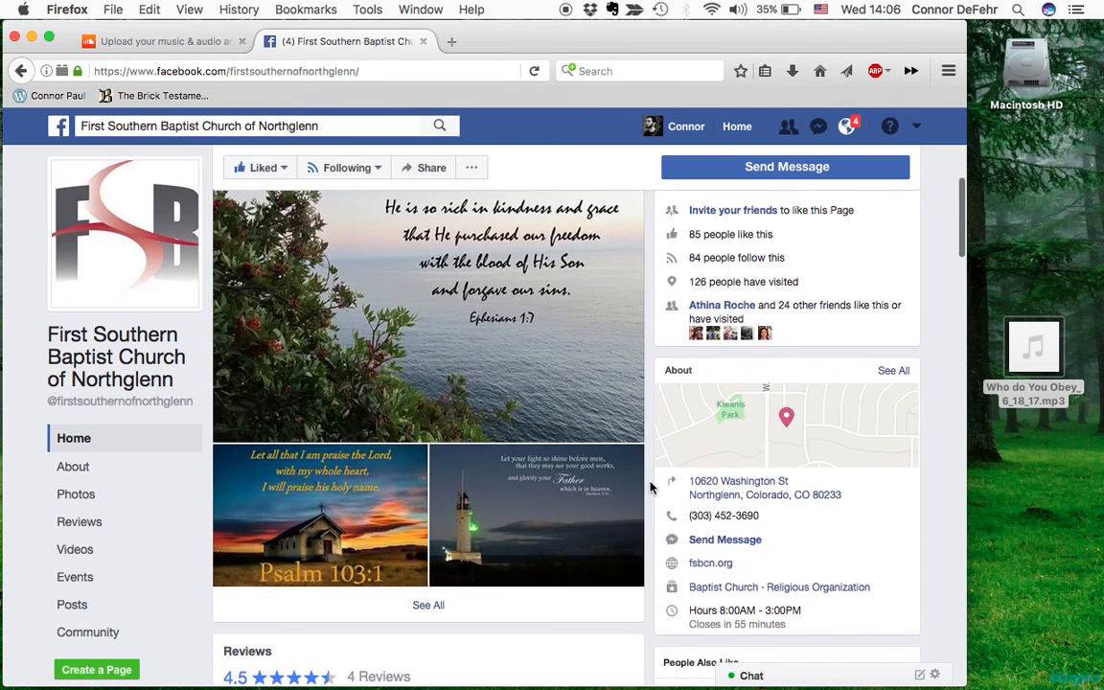
scroll(555, 414, "up", 2)
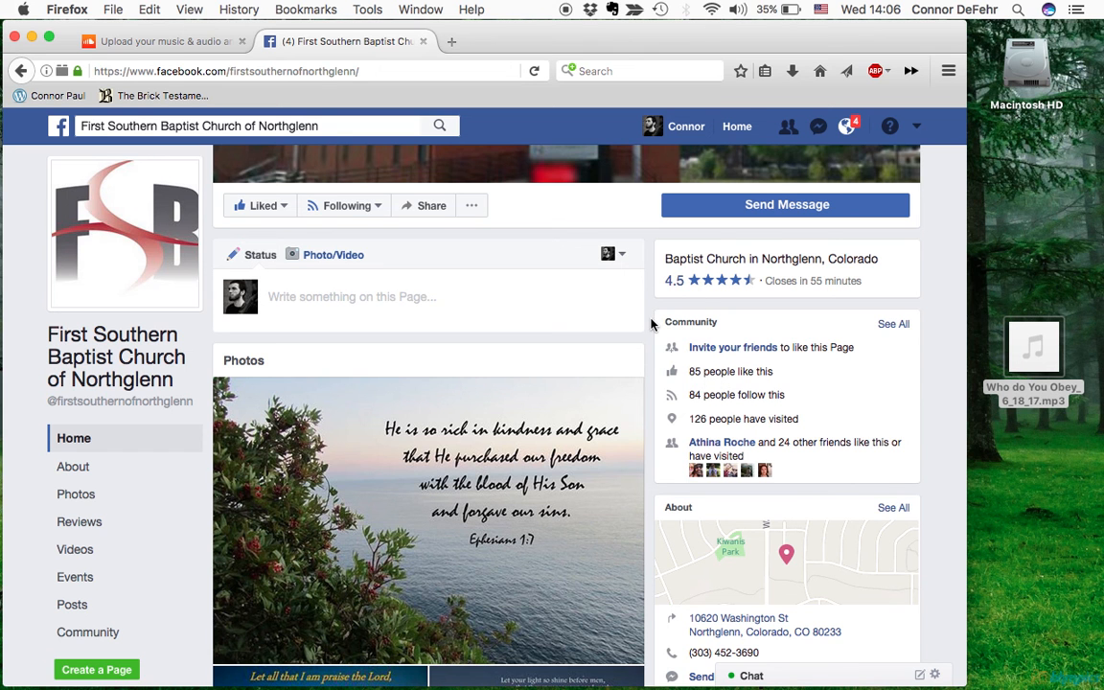
scroll(650, 325, "up", 3)
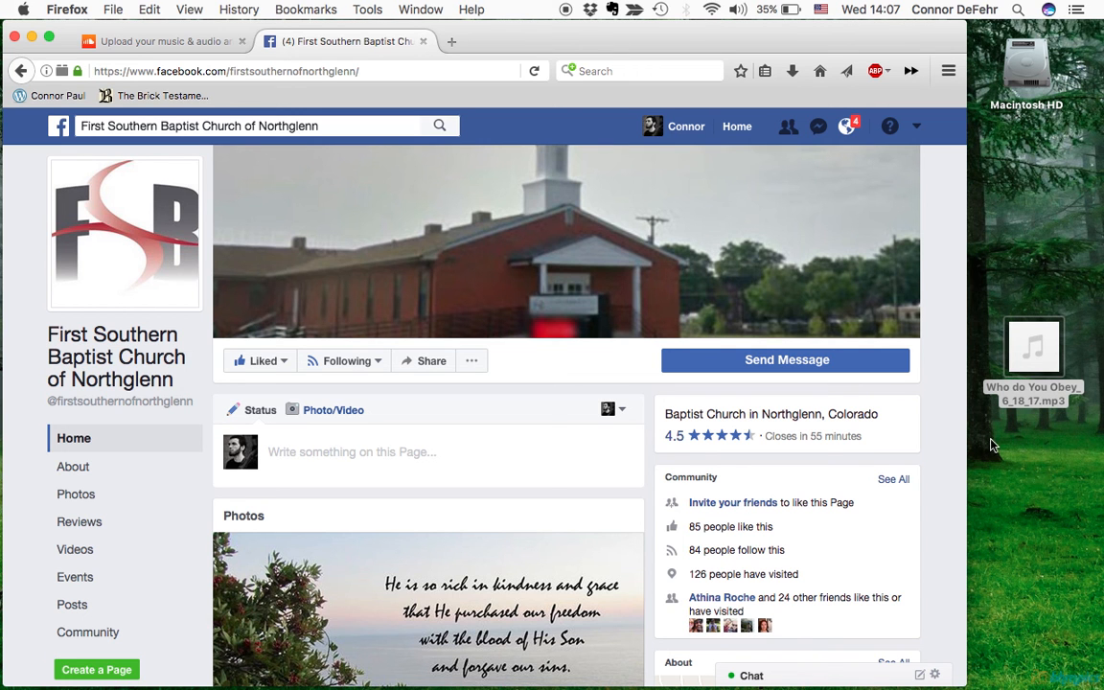
- Open the church website fsbcn.org in a new tab, go to its Sermons page and examine the embedded SoundCloud player's sermon list
left_click(451, 41)
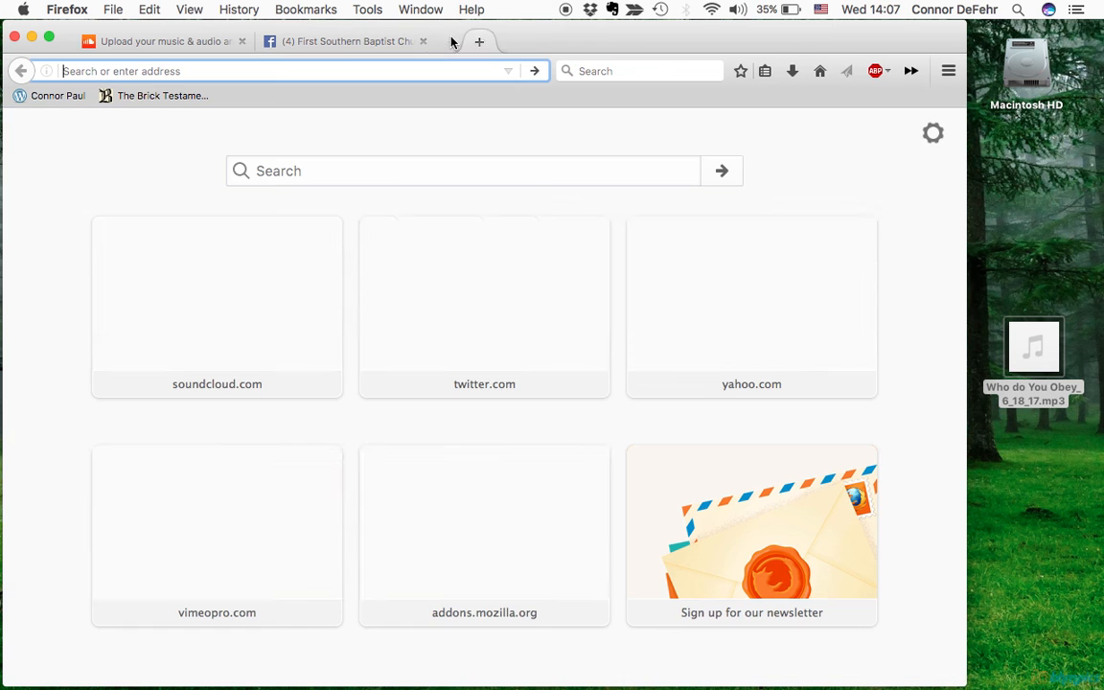
type("fsbcn.org/")
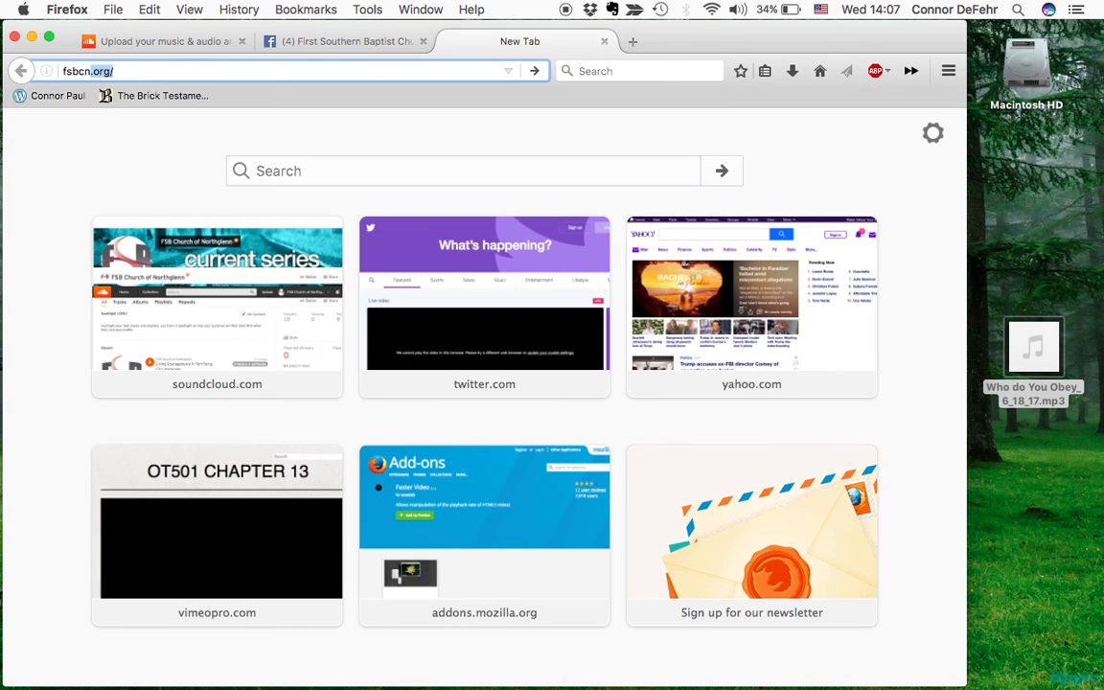
key("Return")
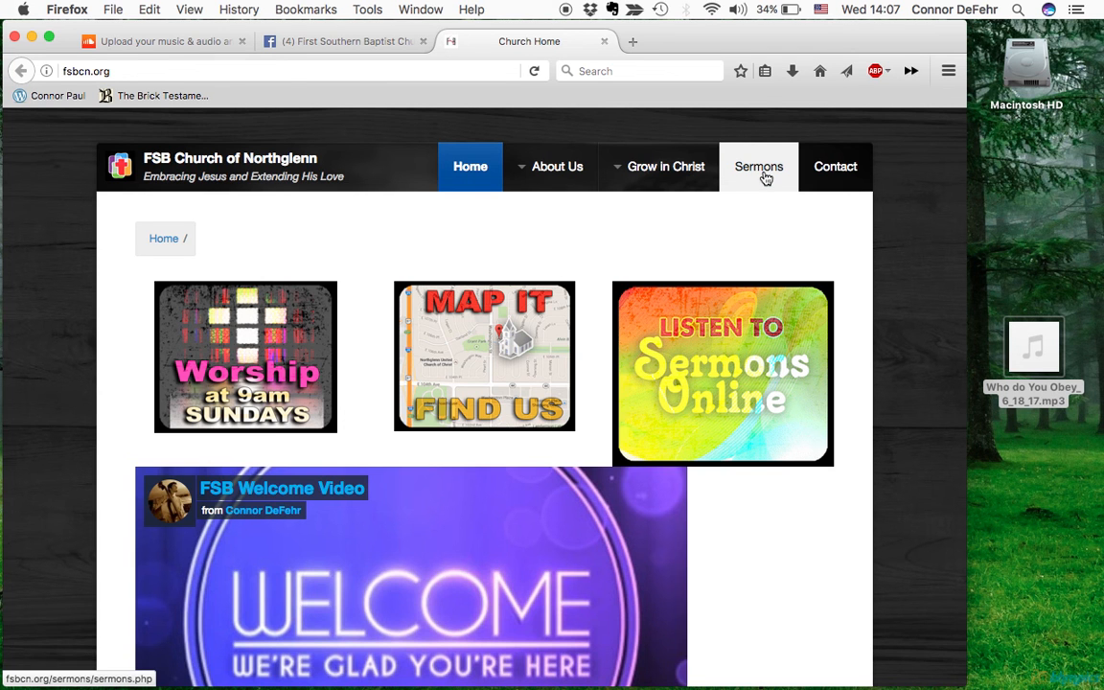
left_click(766, 179)
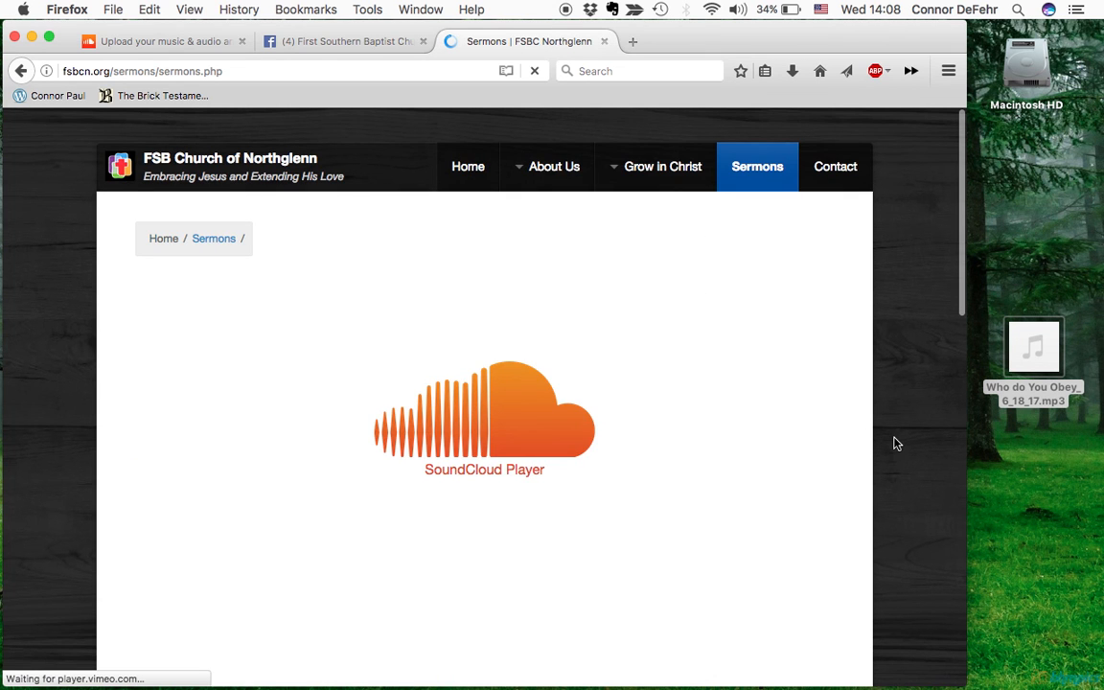
scroll(543, 424, "down", 1)
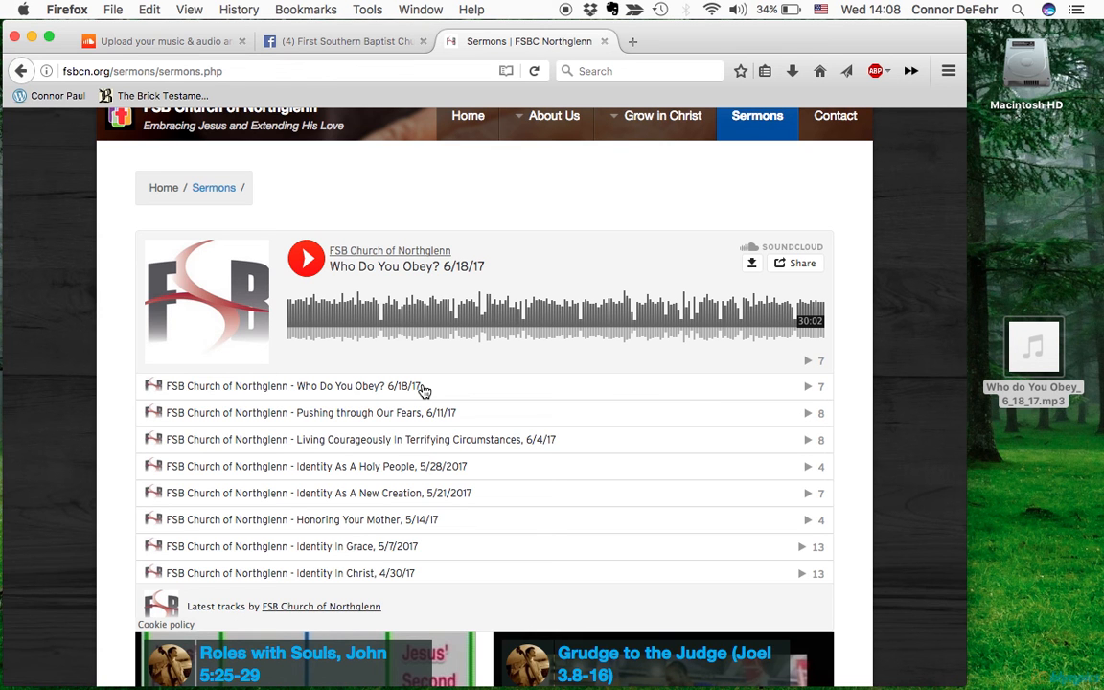
mouse_move(892, 686)
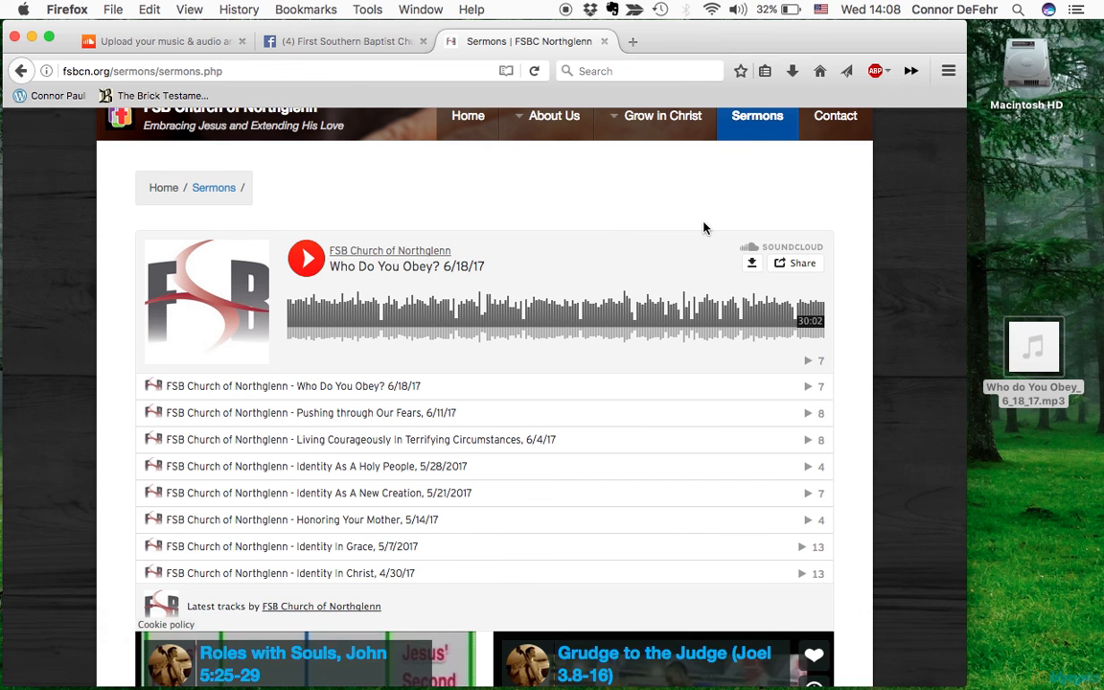
right_click(858, 296)
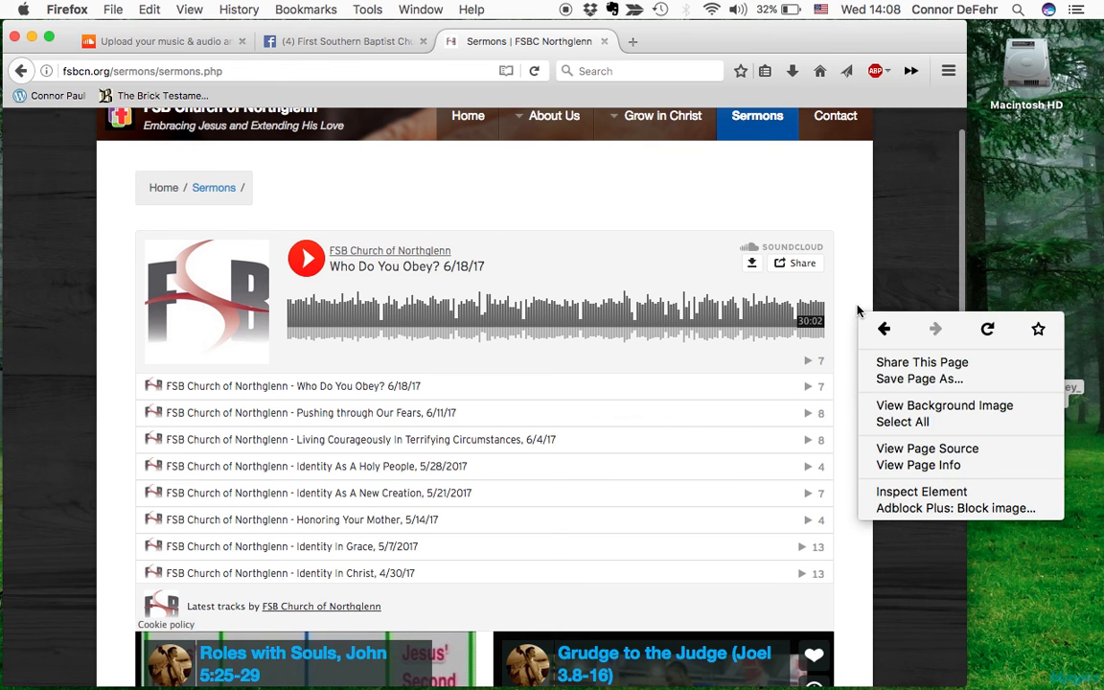
left_click(858, 295)
scroll(861, 305, "up", 1)
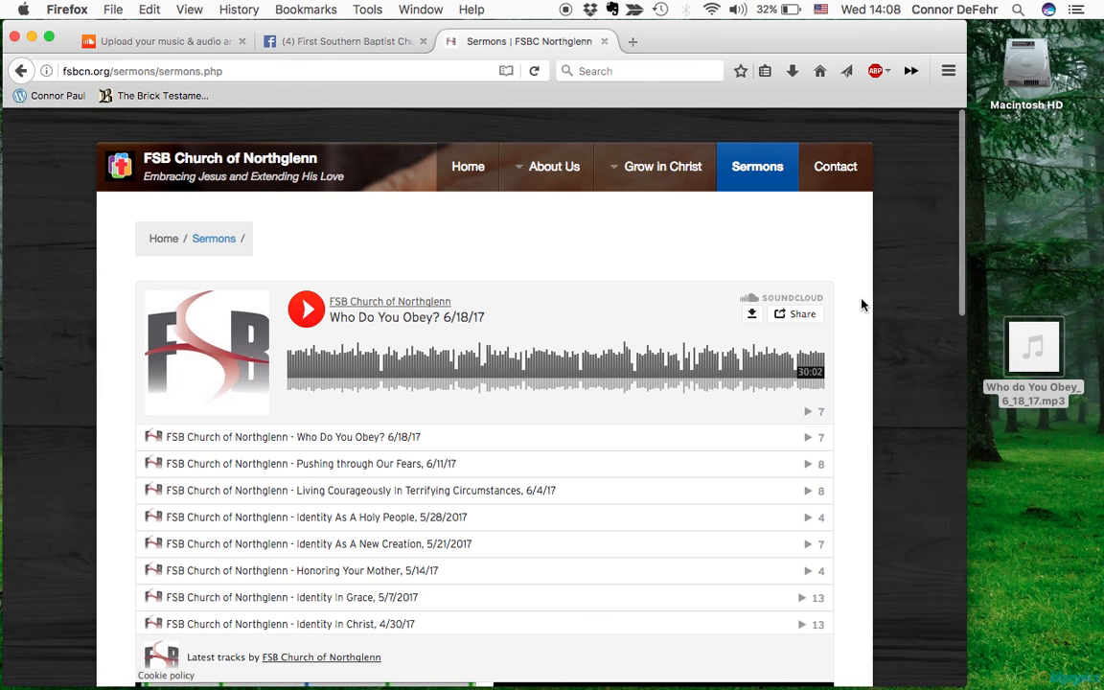